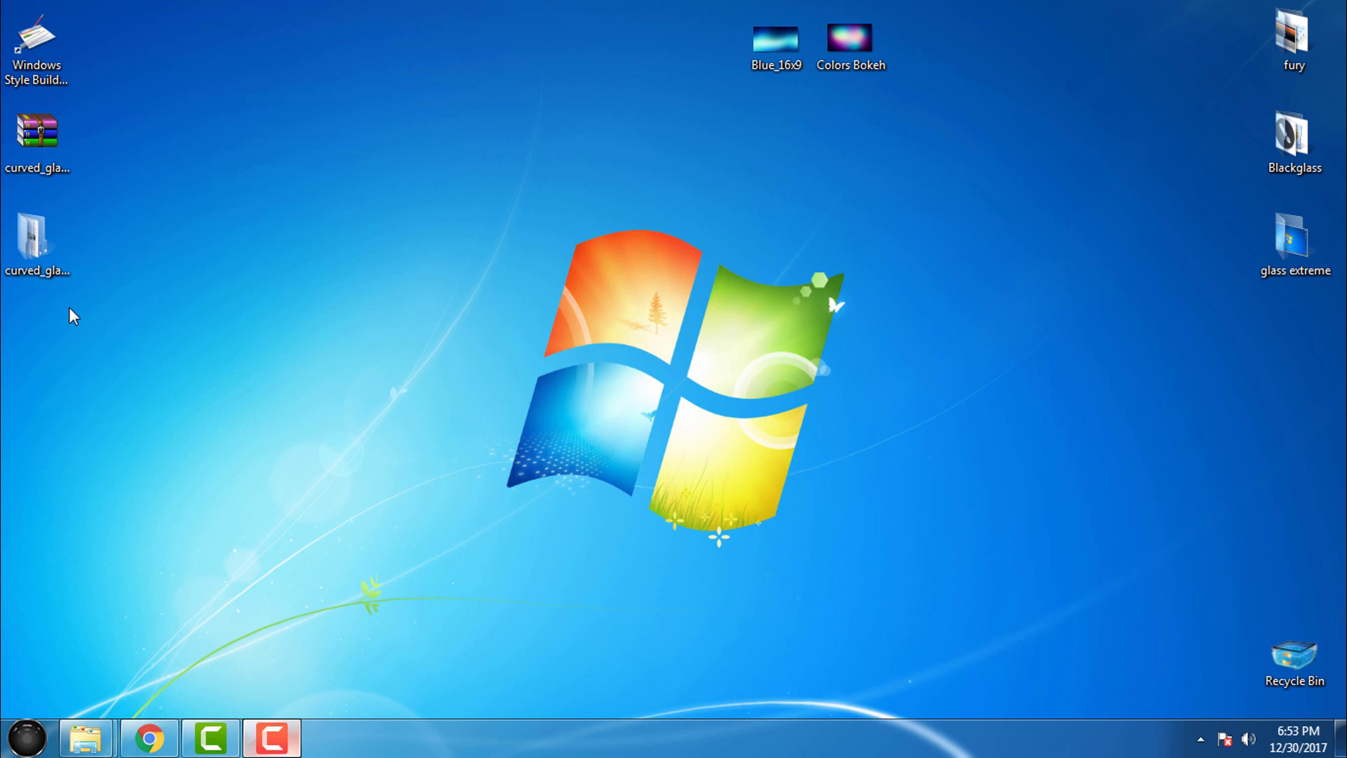
Step: Inspect the curved glass theme archive's full file name and its available actions
left_click(28, 268)
left_click(59, 174)
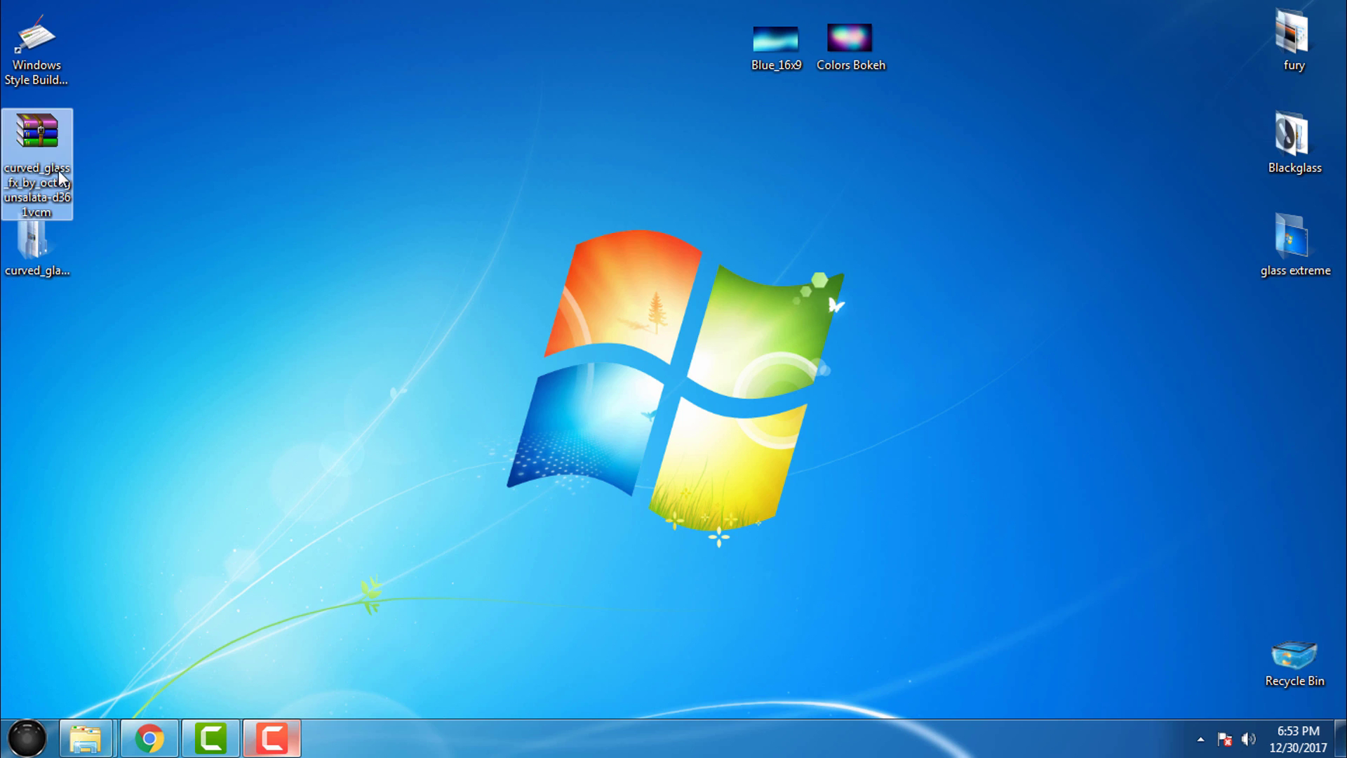
left_click(116, 275)
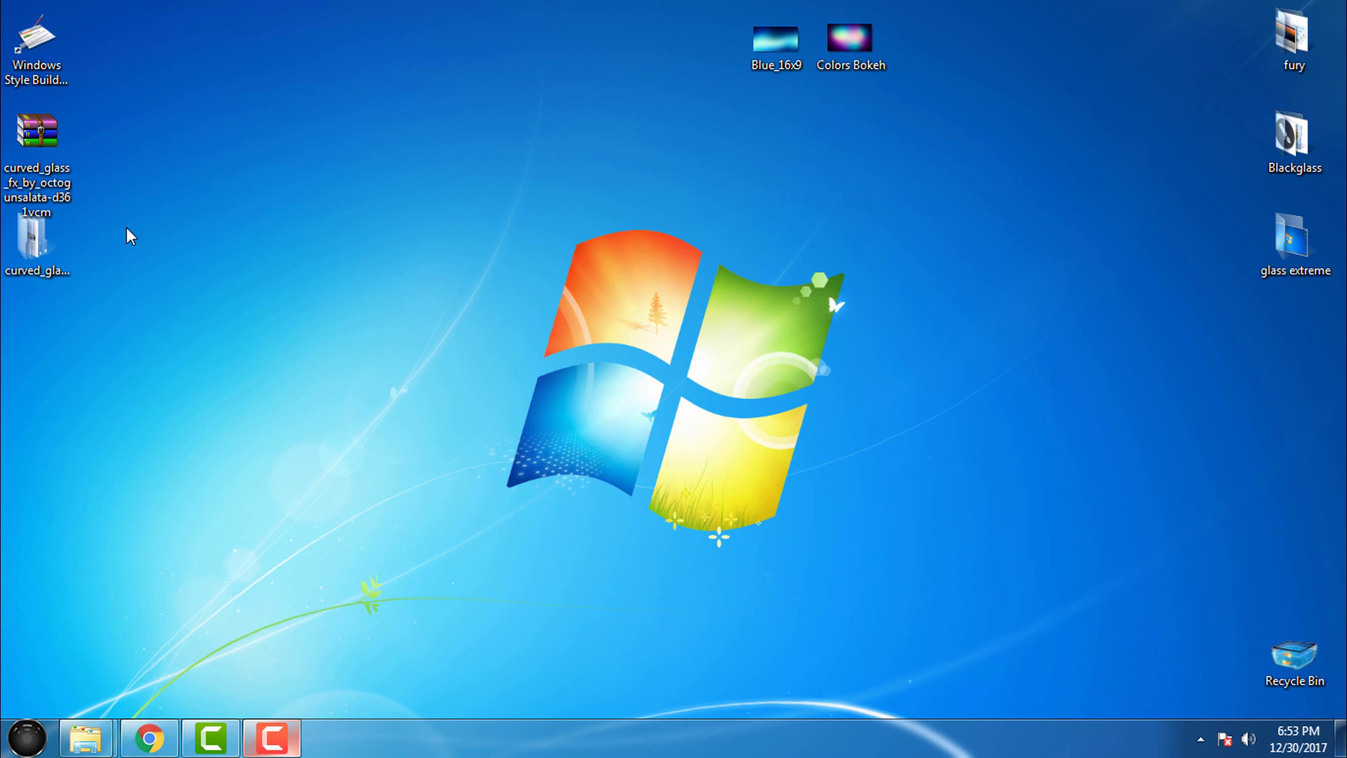
right_click(45, 153)
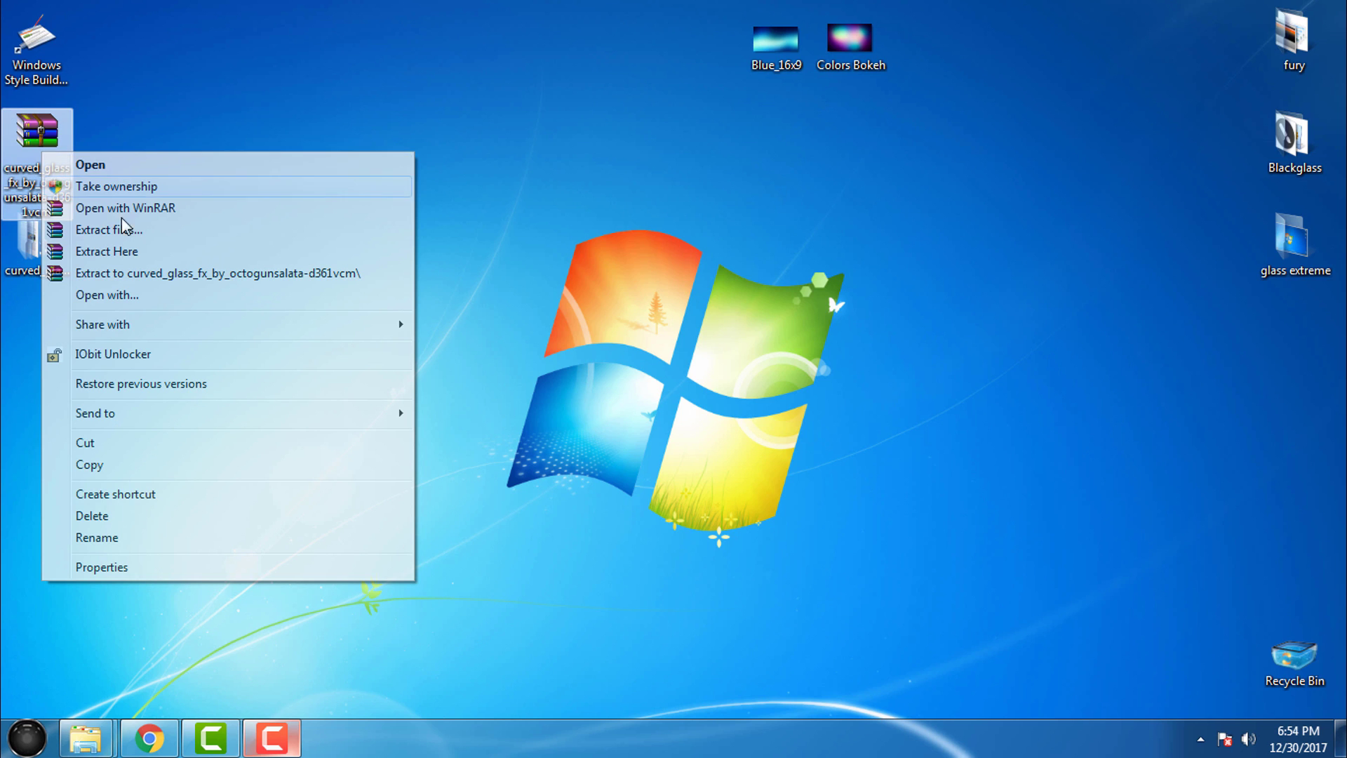
left_click(608, 266)
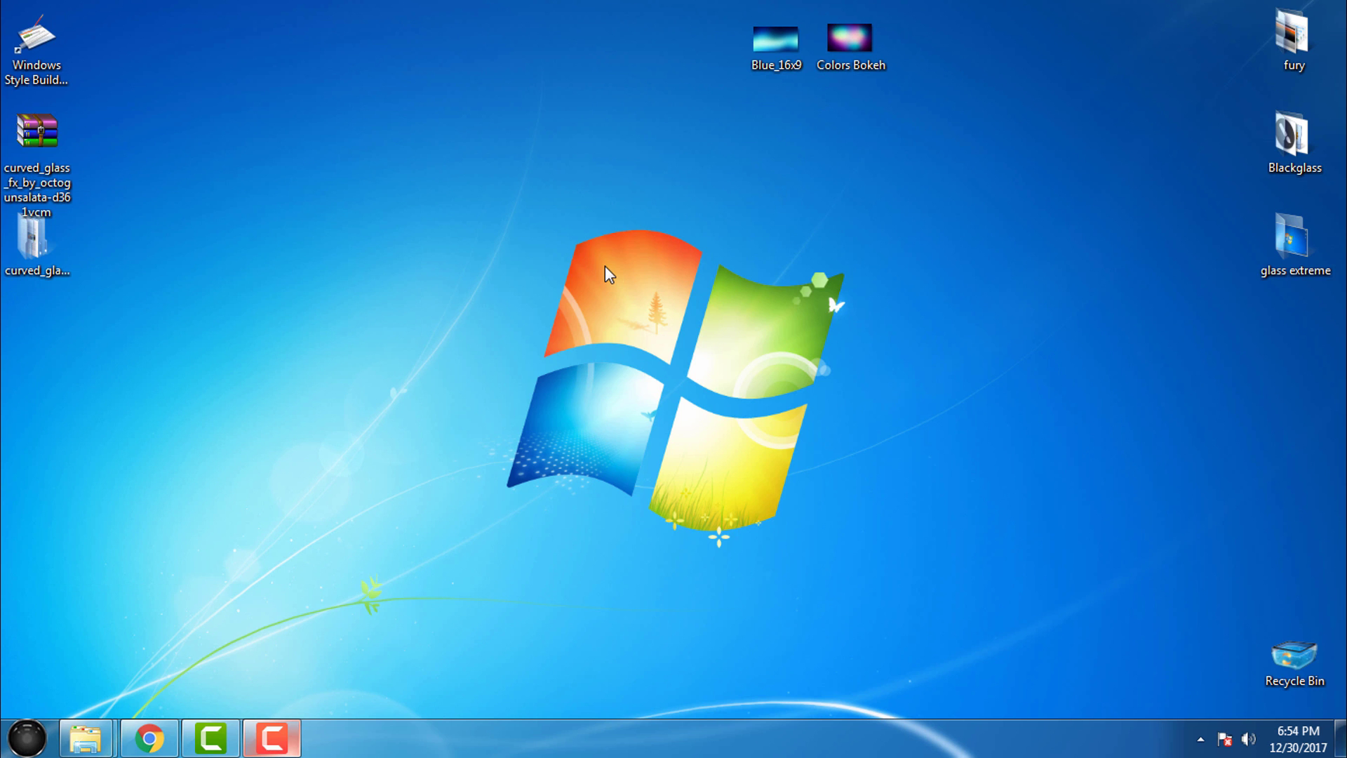
Step: Preview the Blue_16x9 wallpaper image, then select the extracted curved glass theme folder
double_click(756, 66)
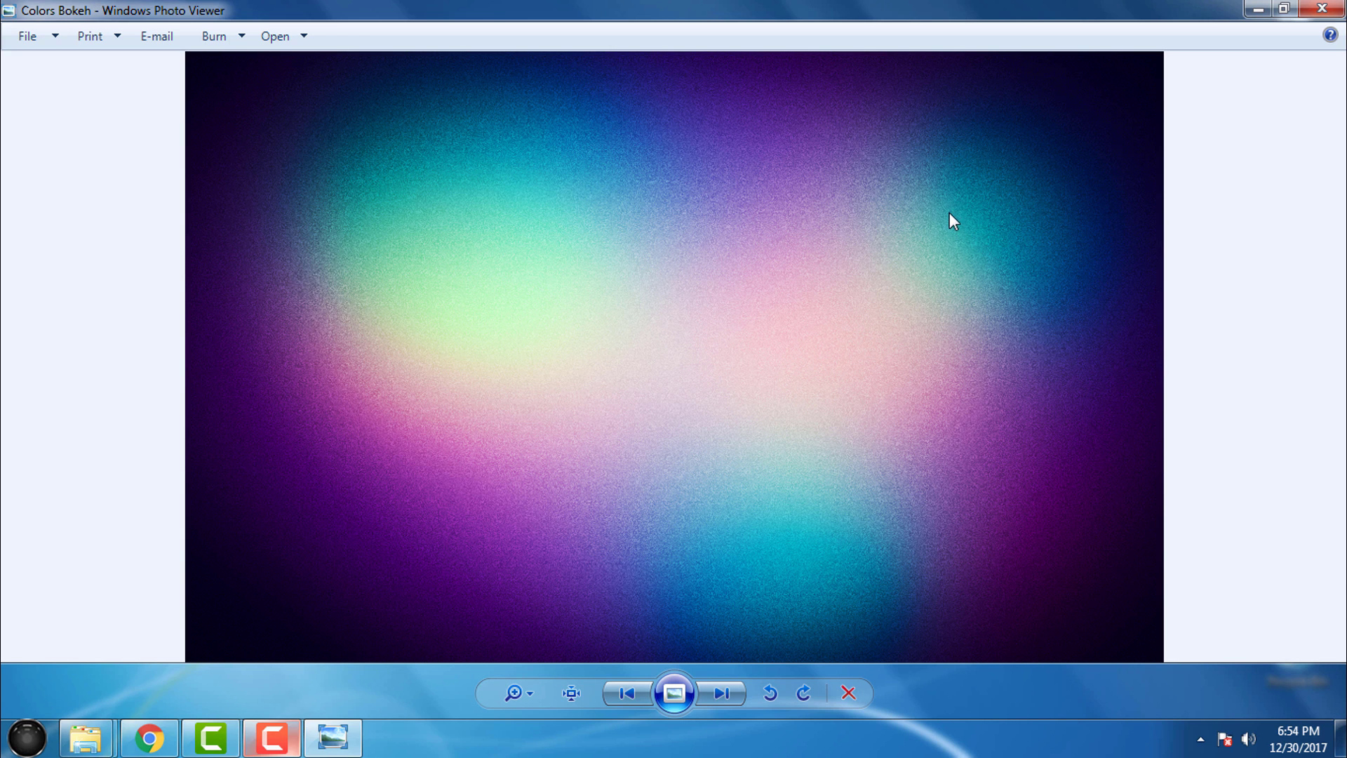
left_click(1331, 7)
left_click(50, 279)
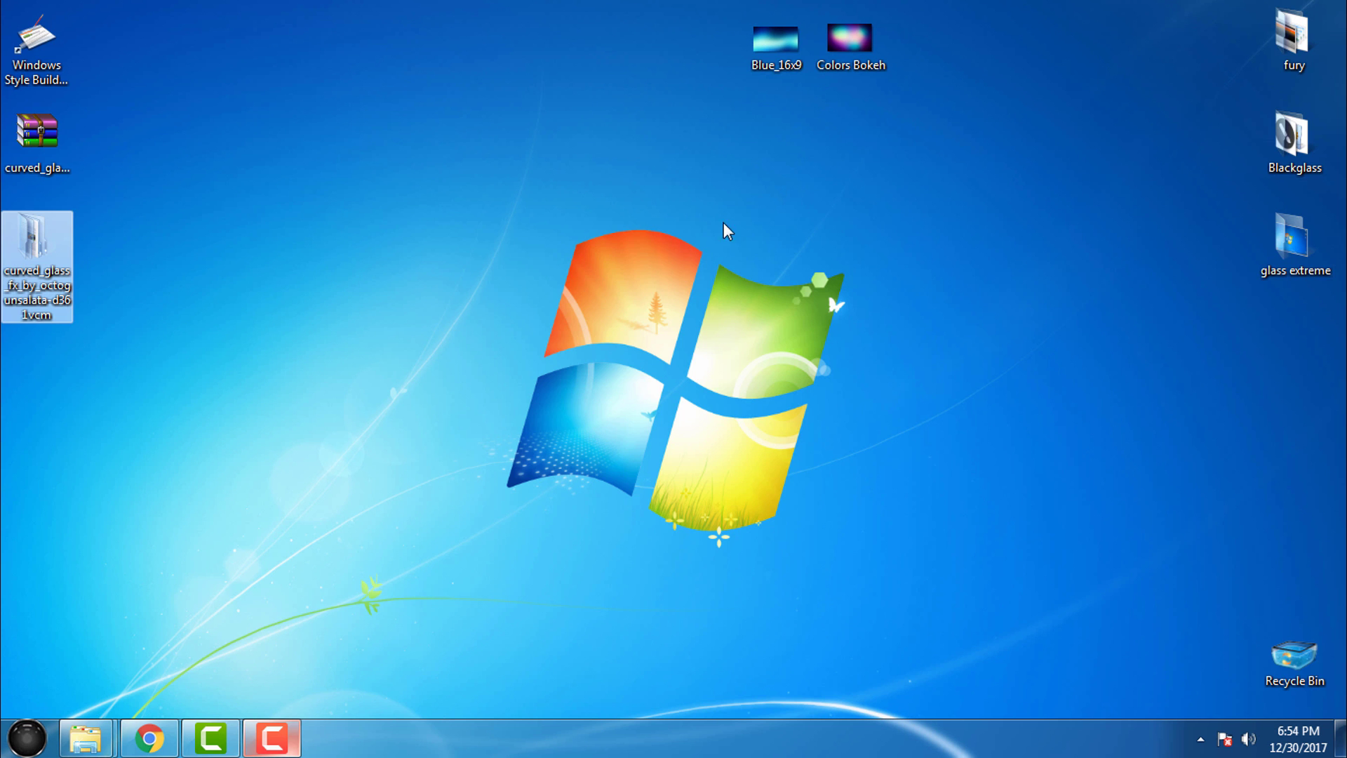
double_click(794, 61)
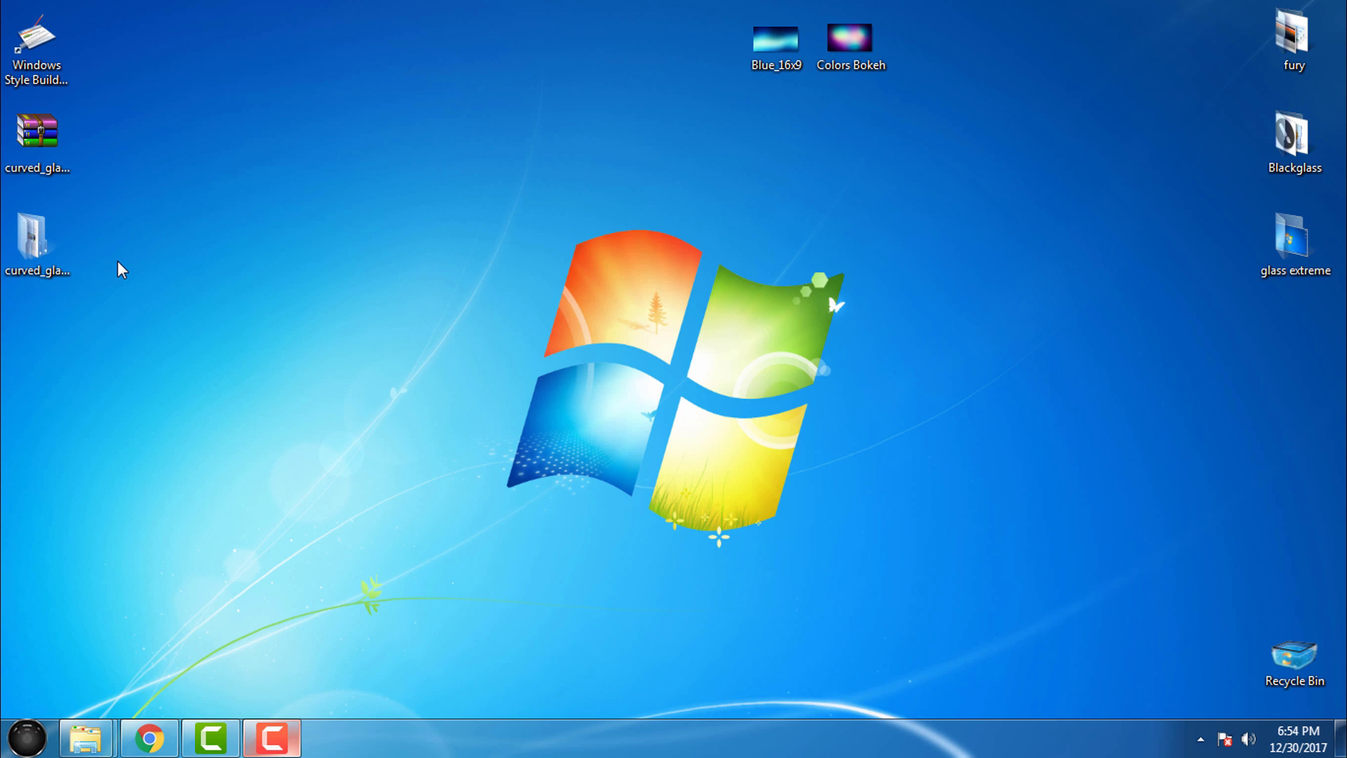
Step: Open the extracted curved glass folder's Curved Glass FX subfolder in a maximized window
double_click(44, 238)
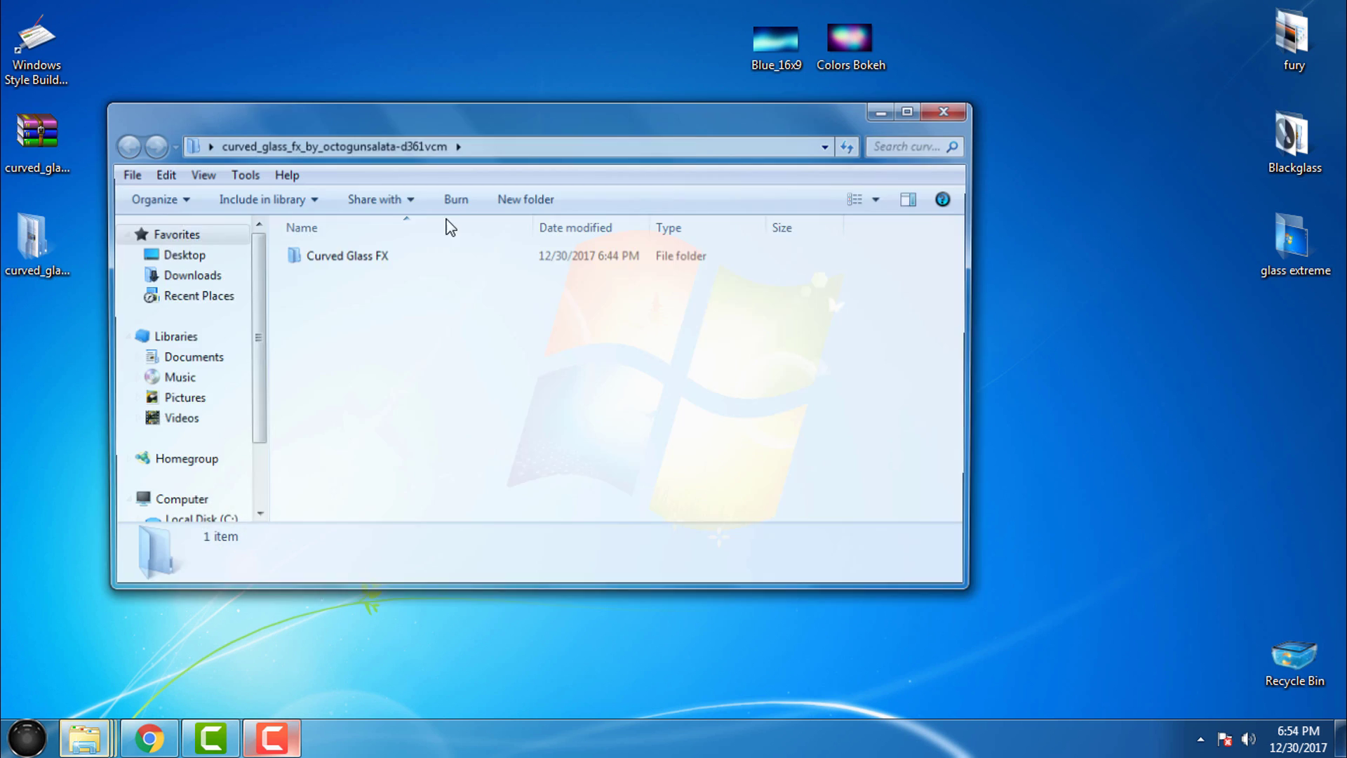
double_click(346, 267)
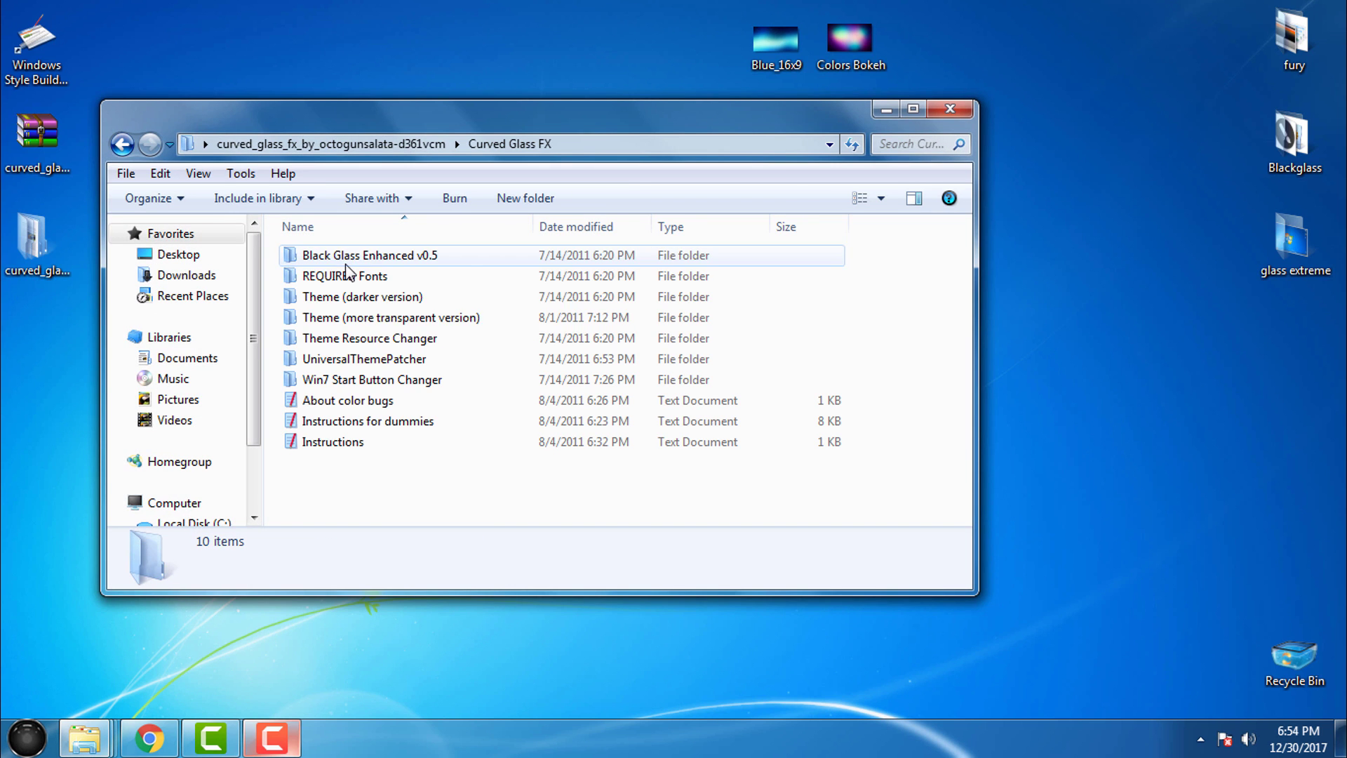
left_click(906, 111)
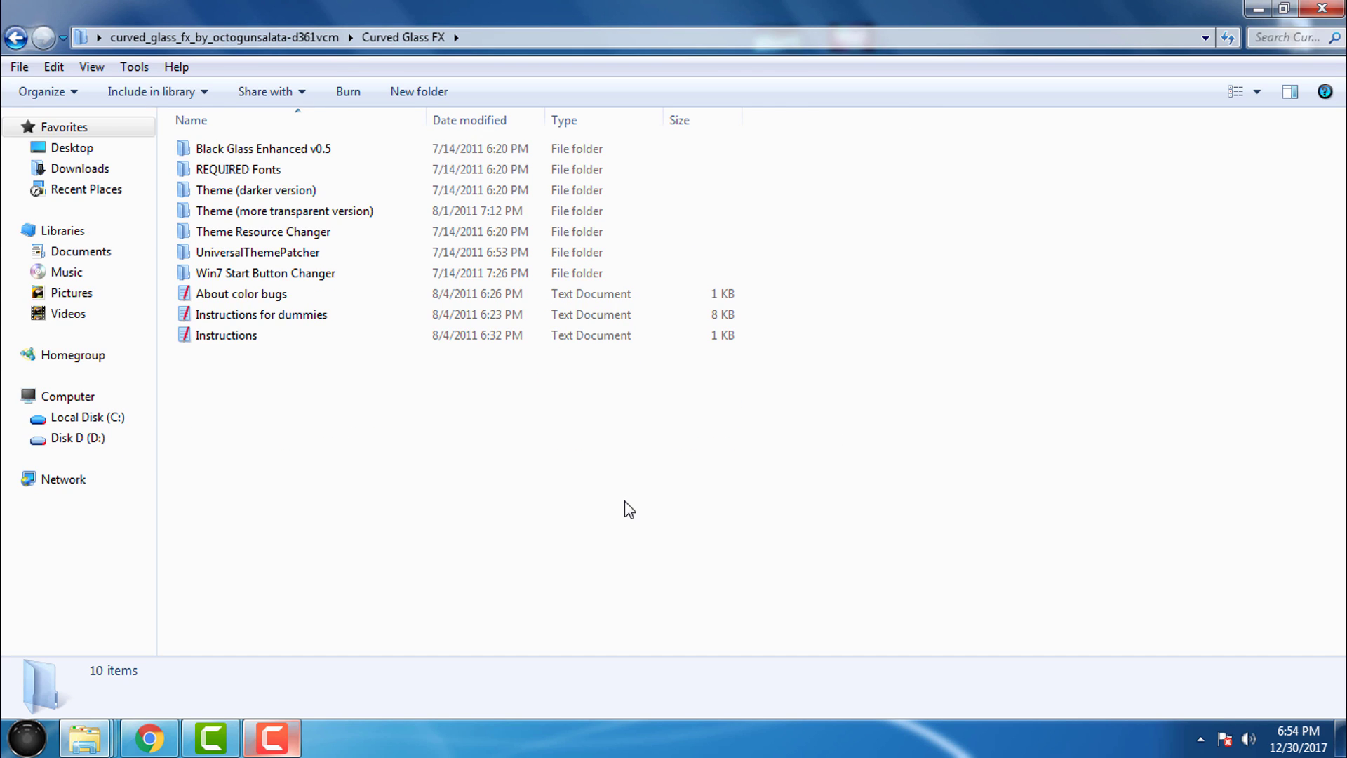
left_click(225, 149)
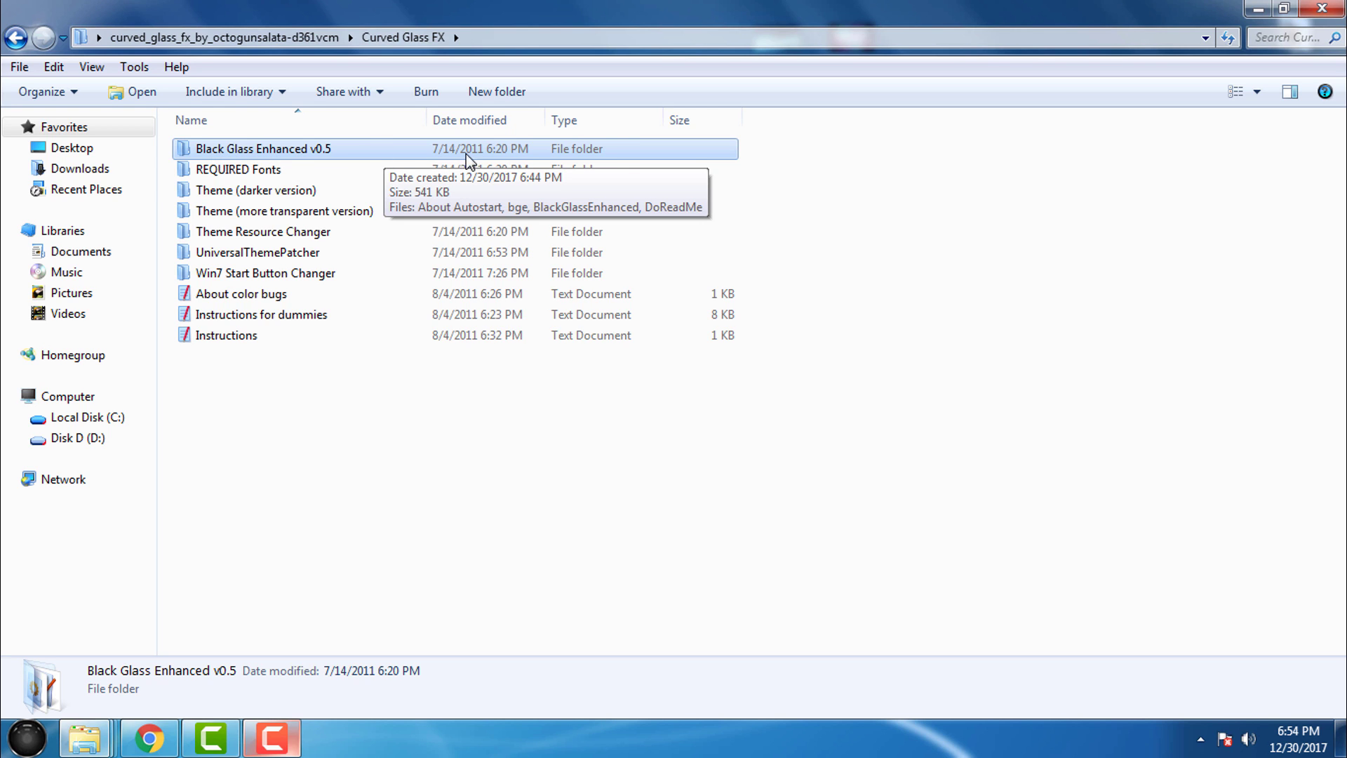
double_click(225, 168)
left_click_drag(227, 244, 345, 149)
right_click(345, 152)
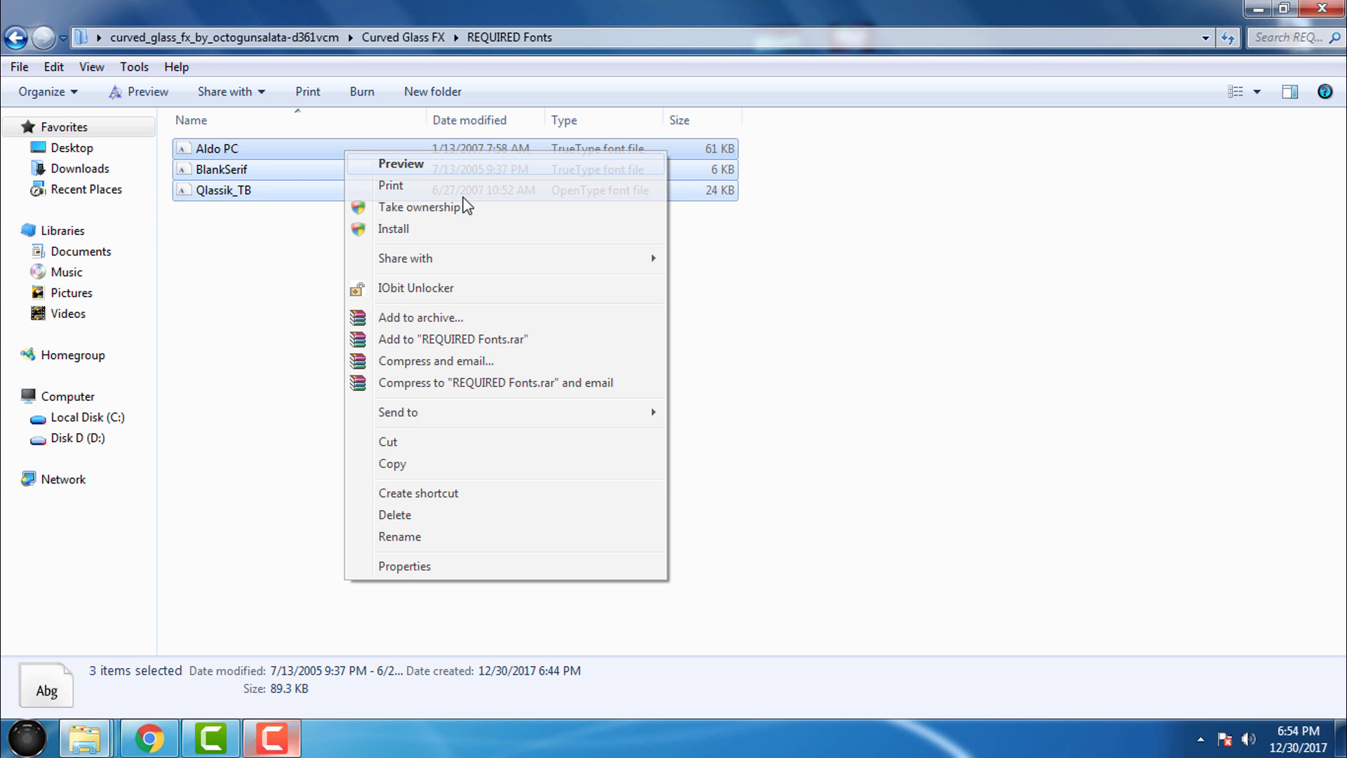
left_click(17, 39)
left_click(222, 191)
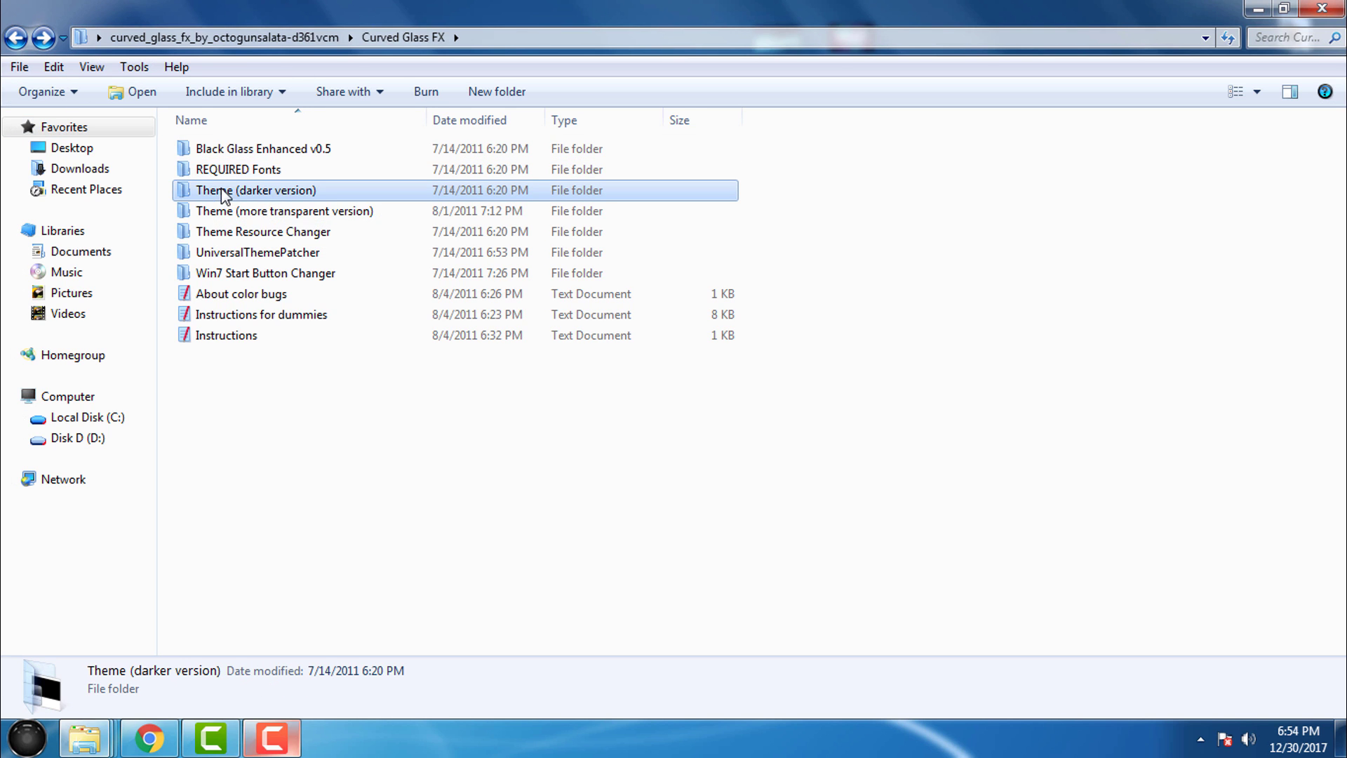
left_click(254, 214)
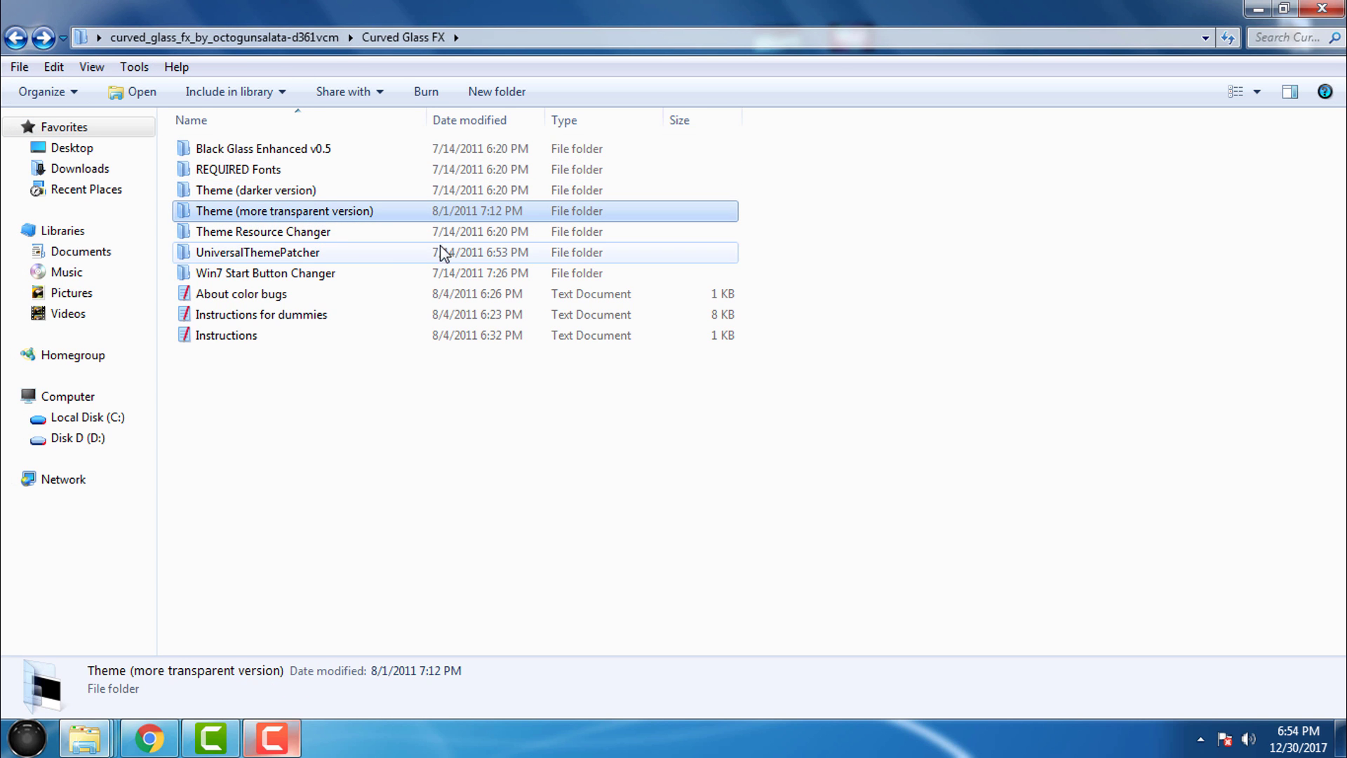
left_click(309, 237)
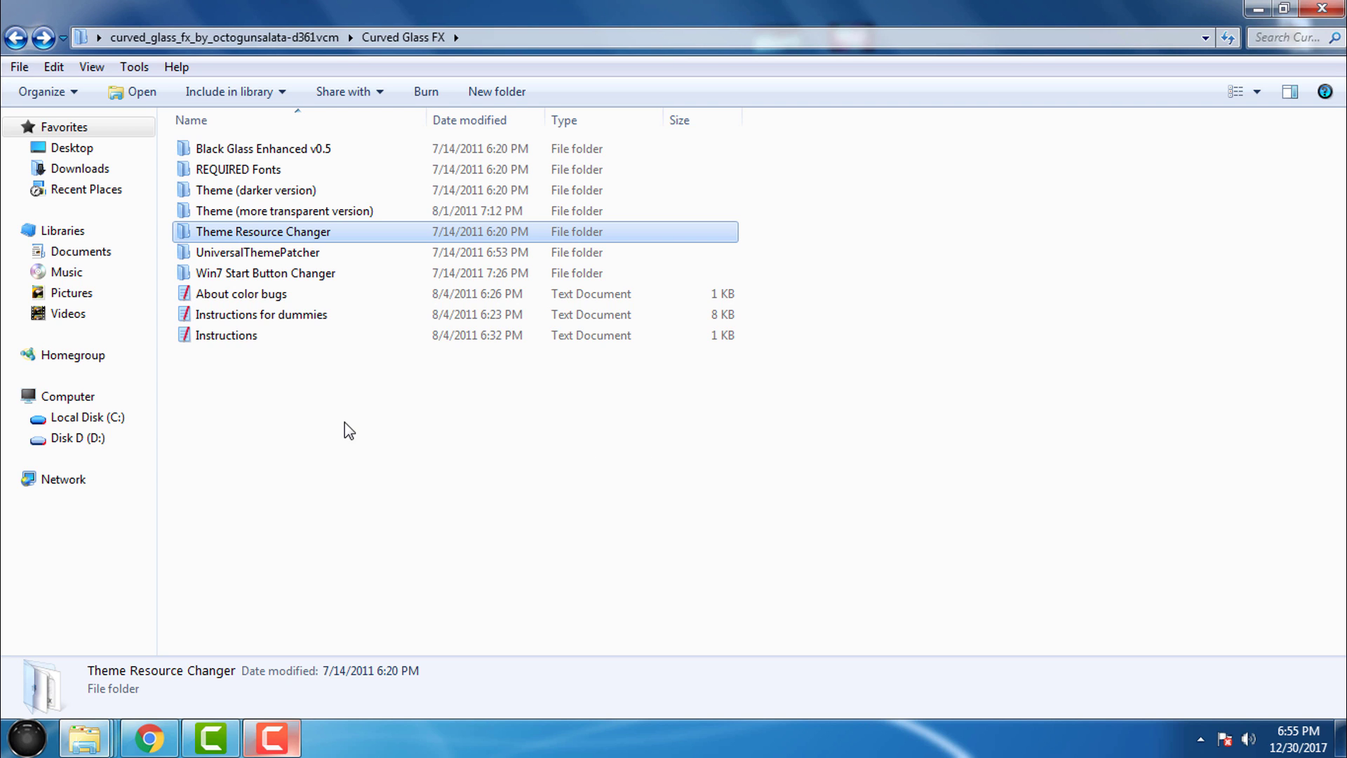
left_click(291, 254)
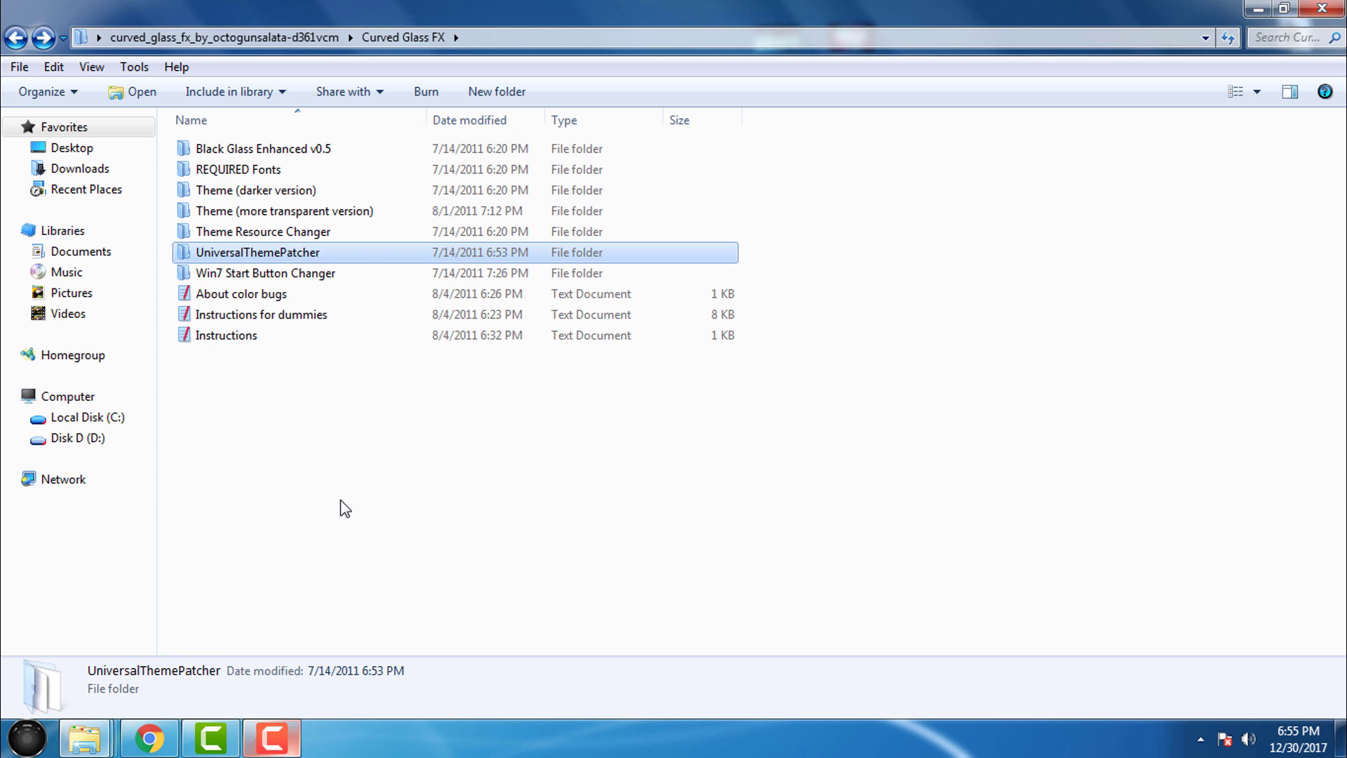
left_click(276, 237)
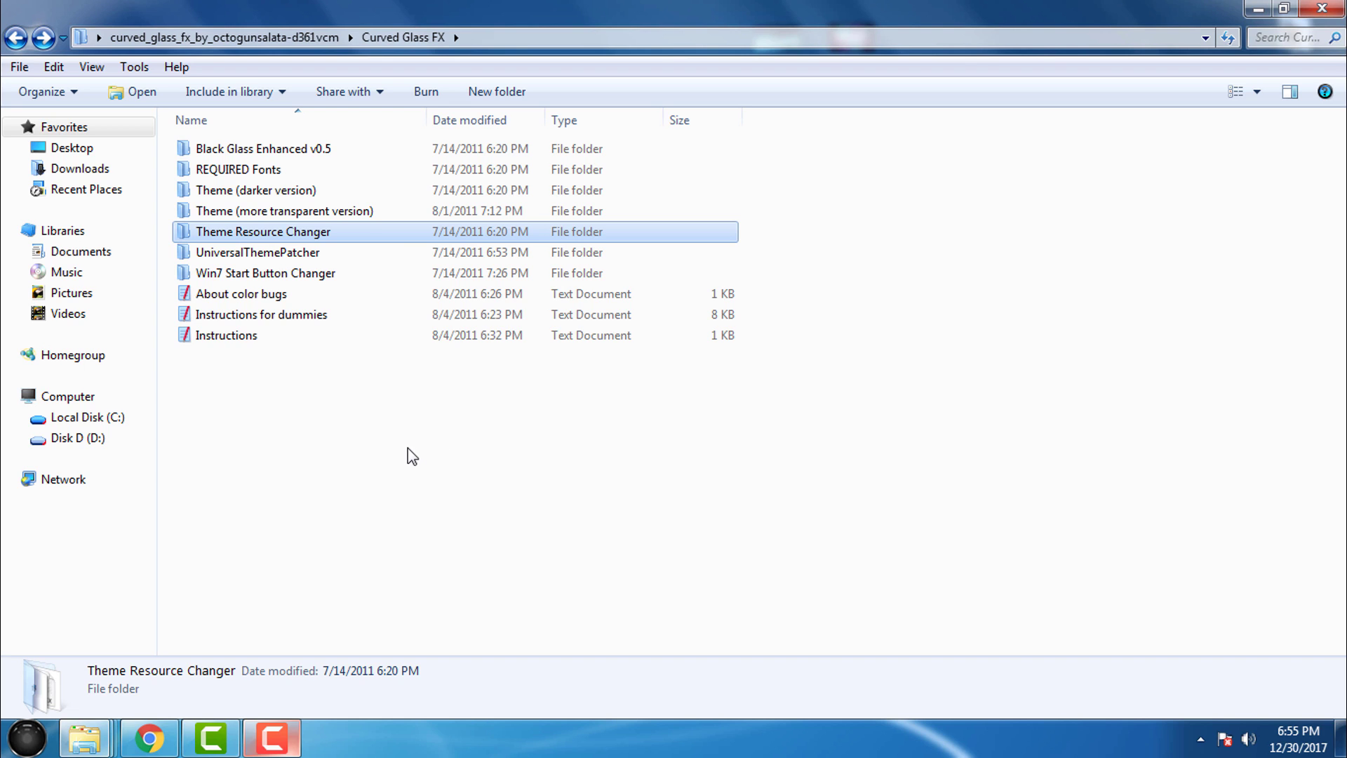
Step: Open the Theme Resource Changer folder and check Computer properties, which report 64-bit Windows 7 Ultimate
double_click(267, 236)
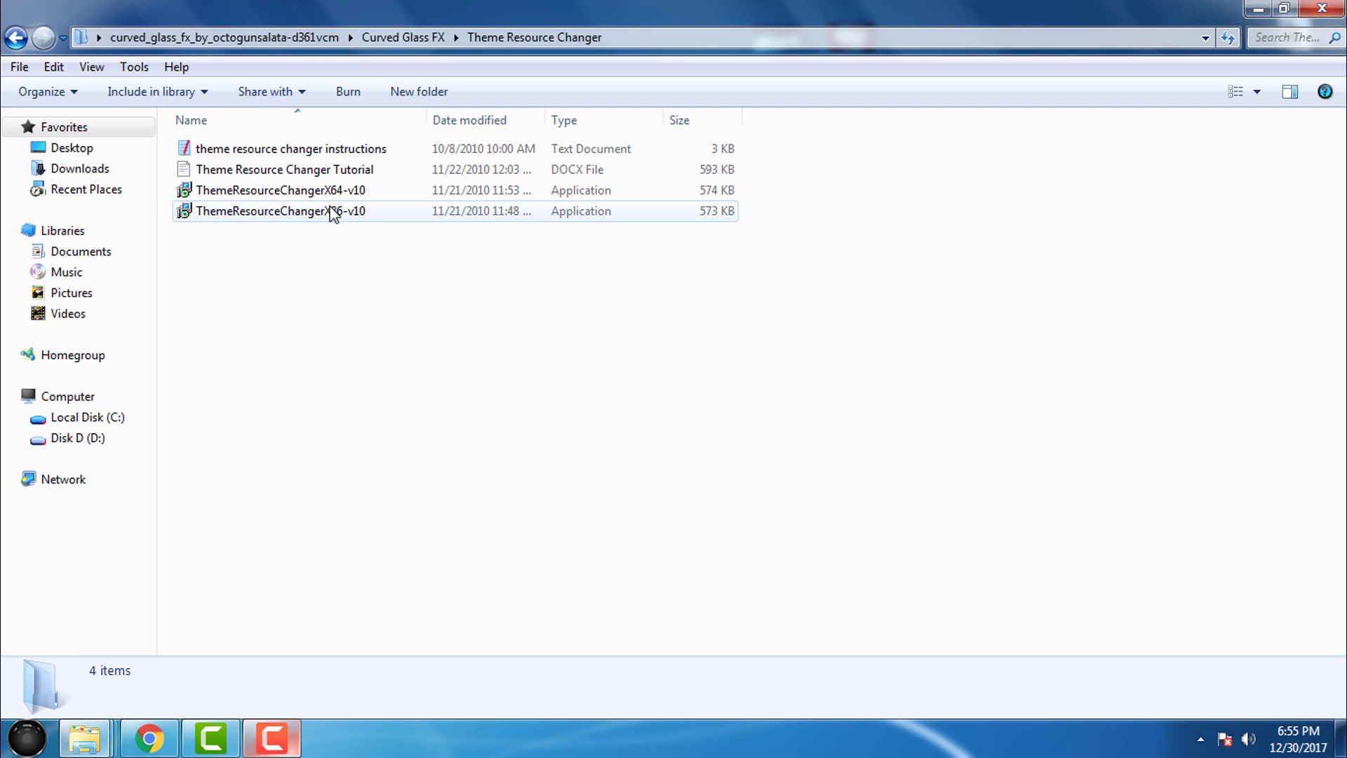
left_click(308, 190)
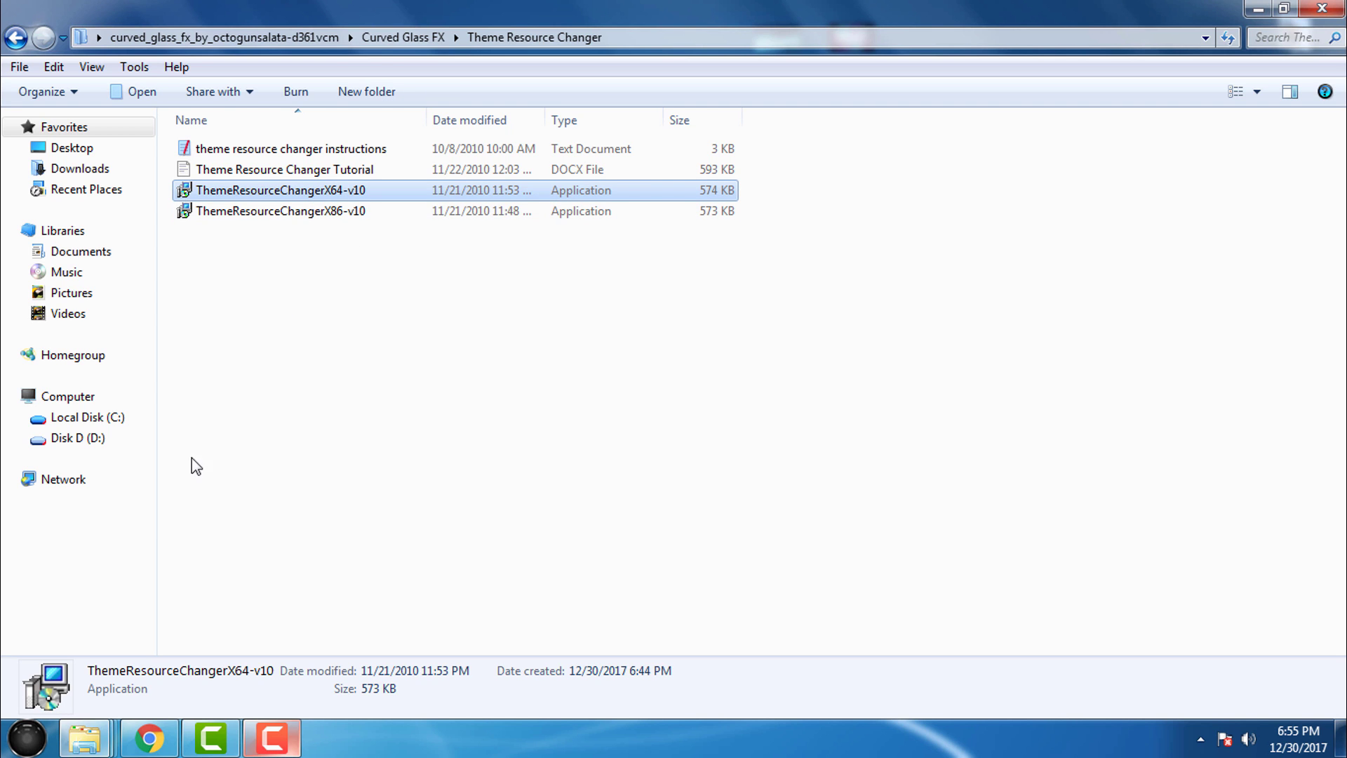
left_click(27, 741)
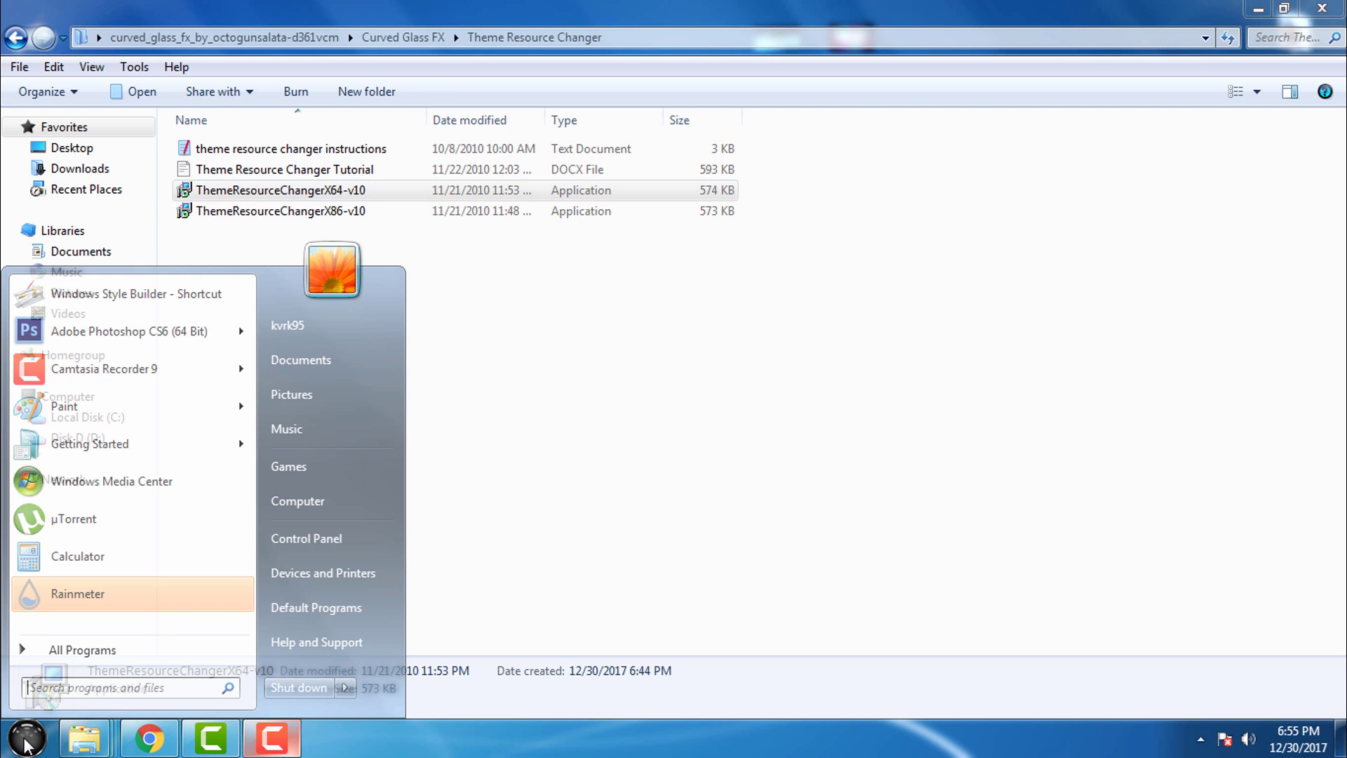
right_click(335, 504)
left_click(387, 657)
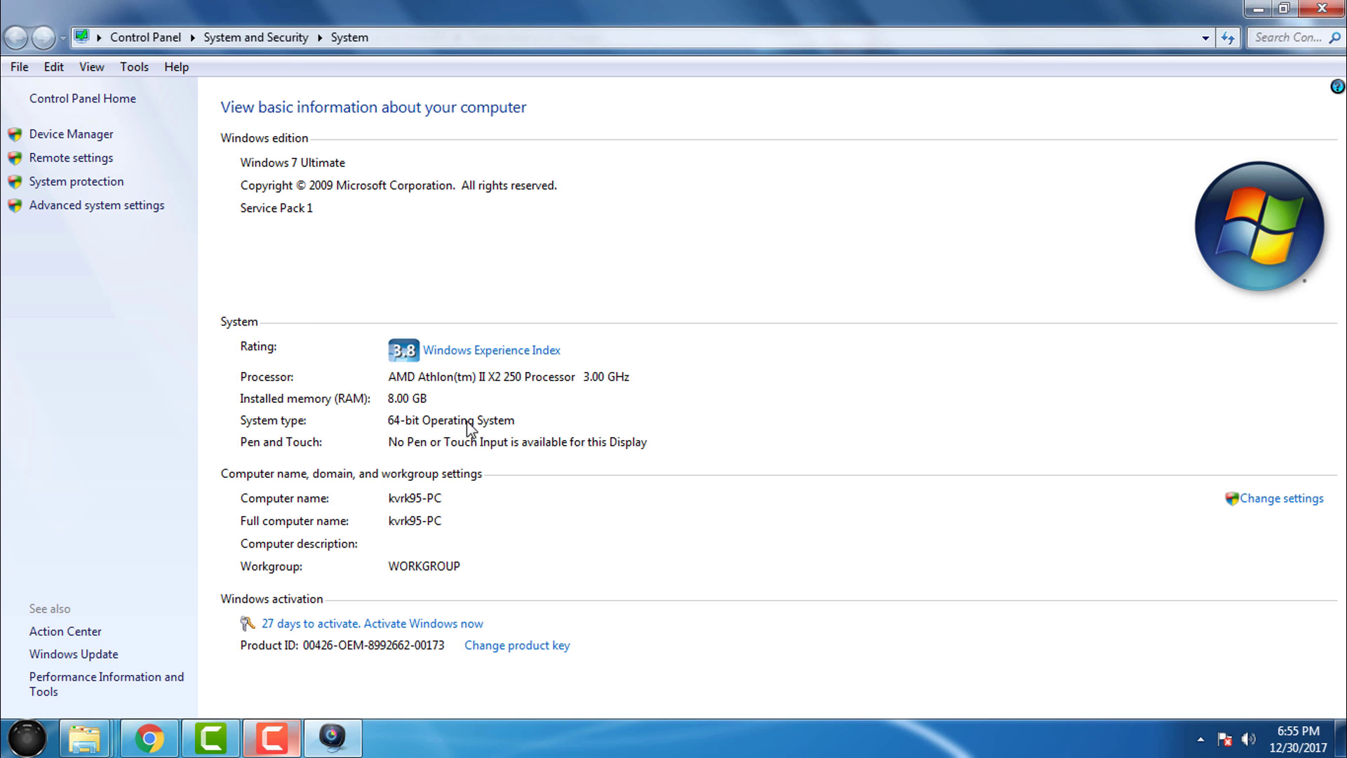
Step: Close the system information window and select the ThemeResourceChangerX64-v10 application
left_click(1321, 9)
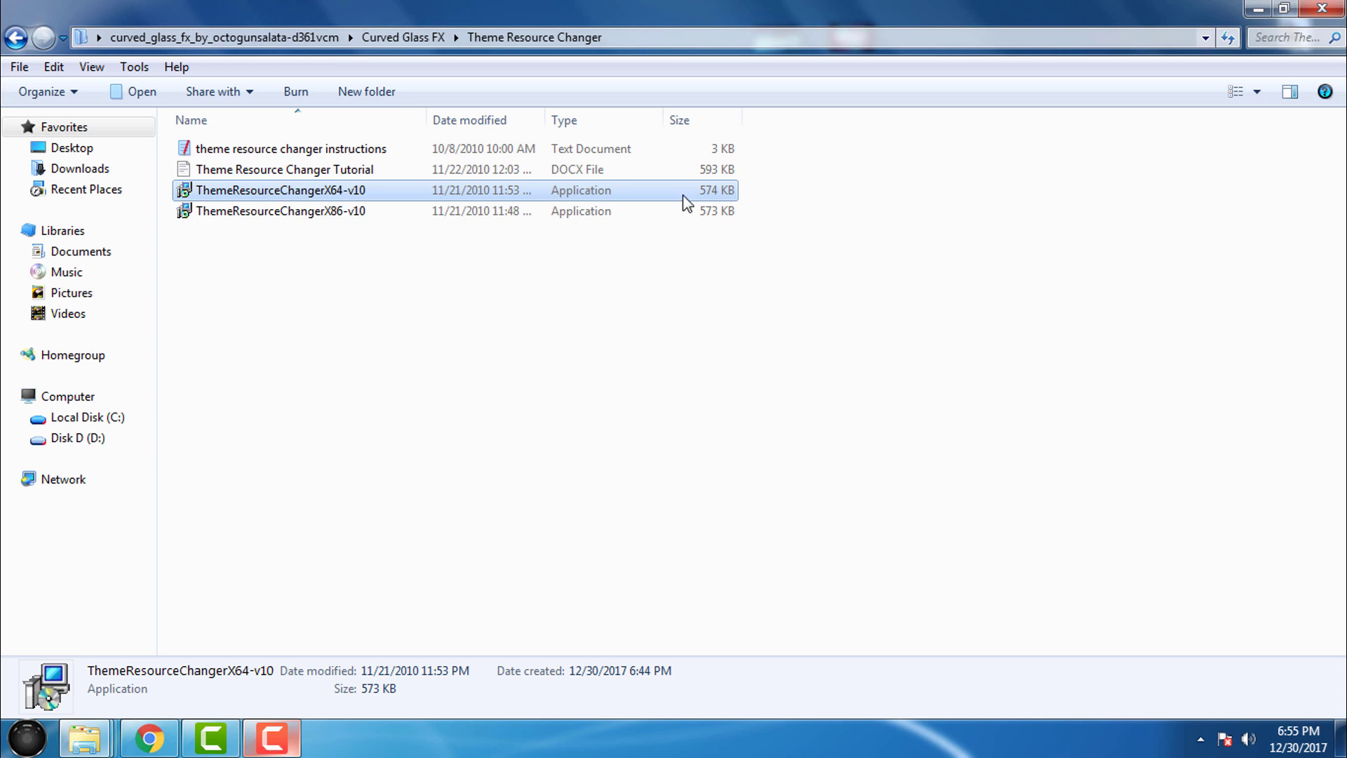
left_click(347, 211)
left_click_drag(328, 256, 491, 251)
left_click(221, 191)
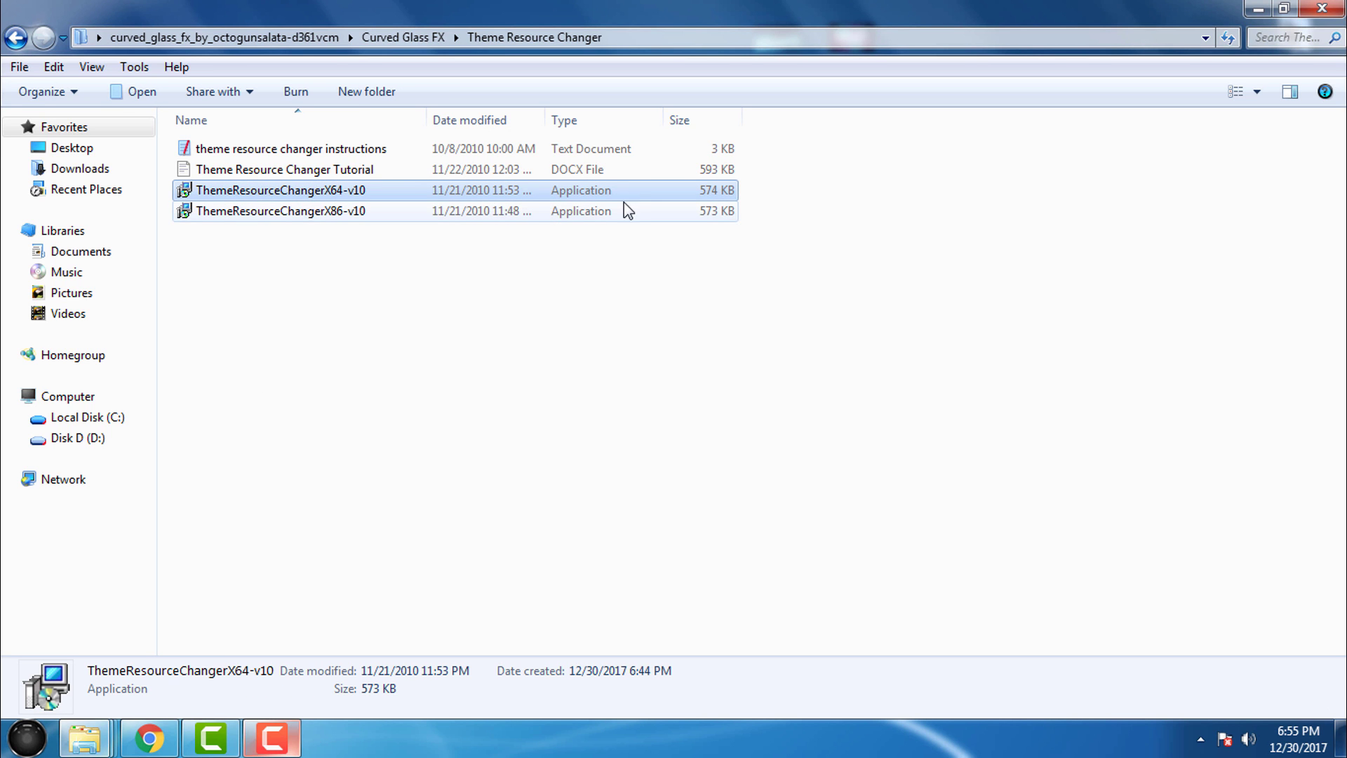
Step: Go back to Curved Glass FX and open the UniversalThemePatcher folder
left_click(16, 38)
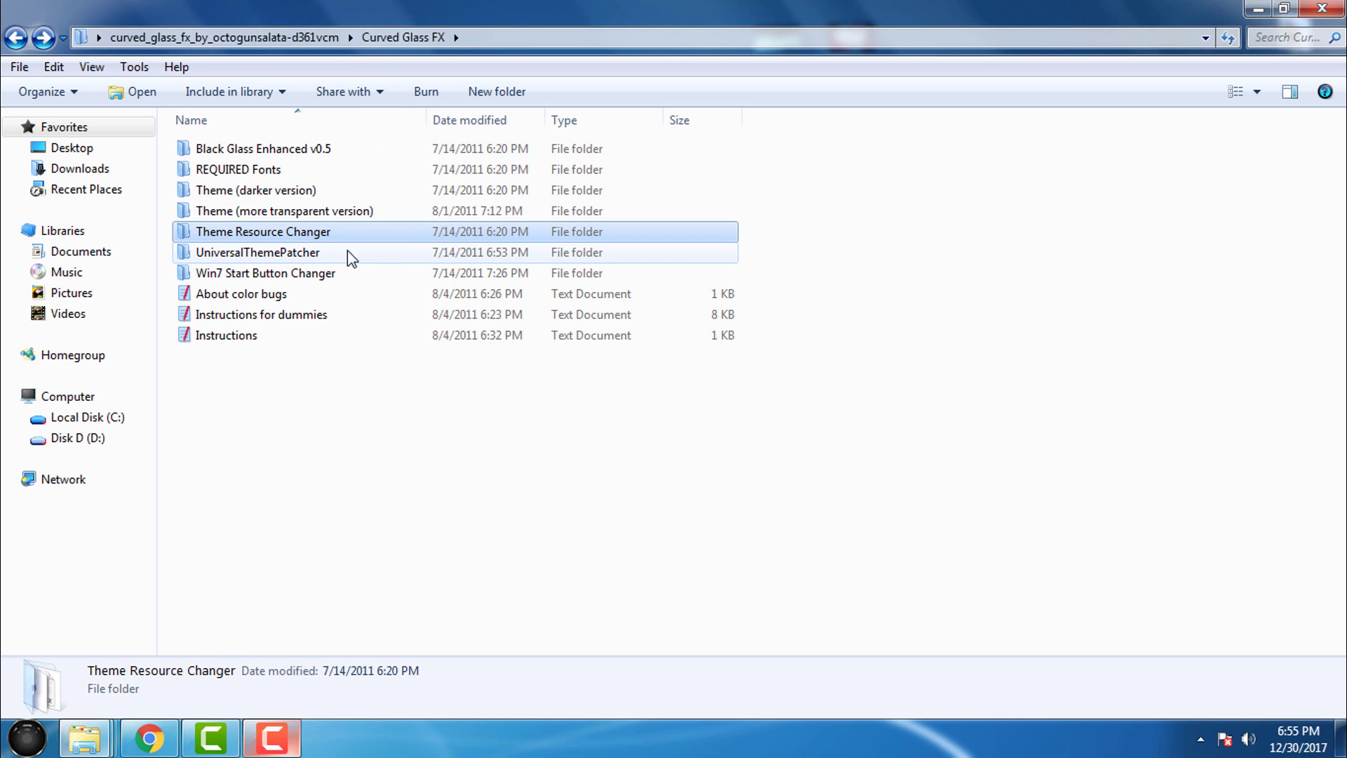
left_click(226, 253)
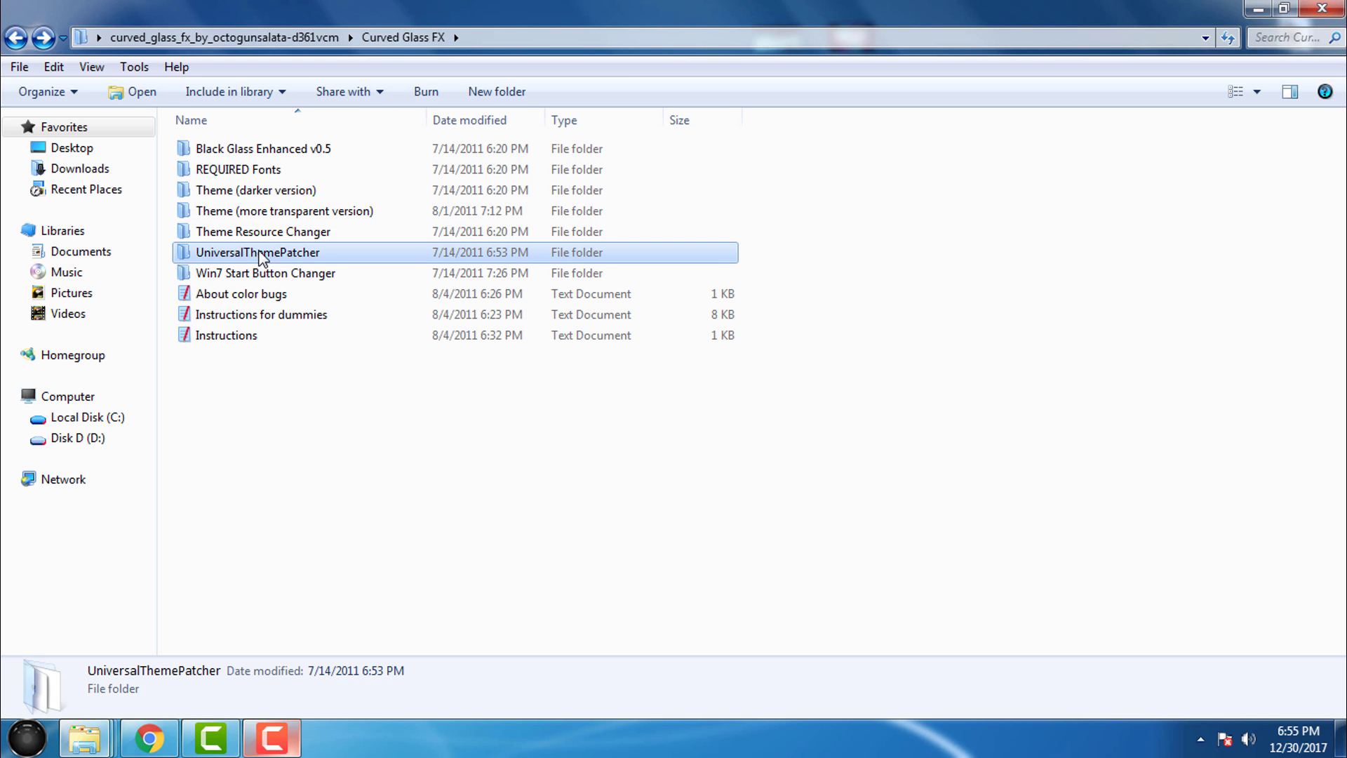
double_click(261, 254)
left_click(267, 212)
left_click(296, 283)
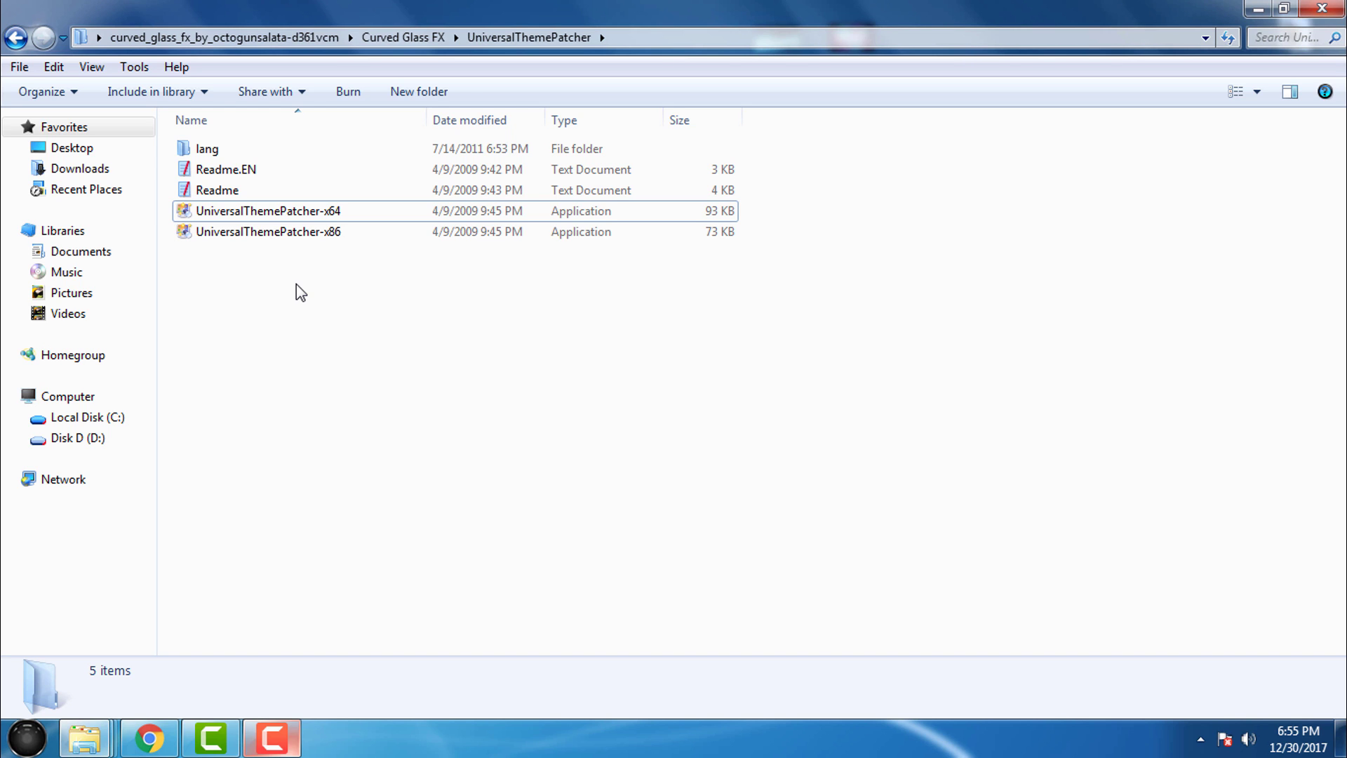
left_click(309, 211)
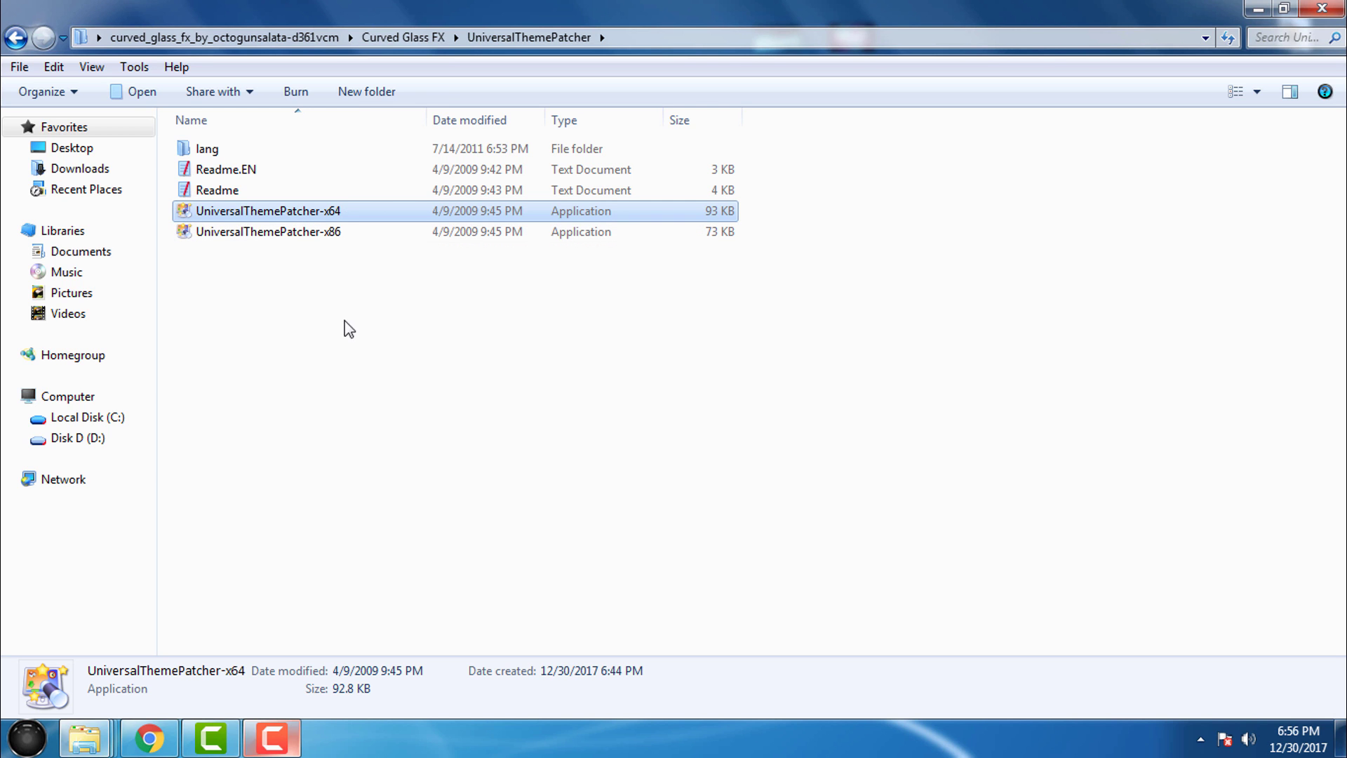
left_click(300, 265)
Step: Run the x86 Universal Theme Patcher in English, review its file details, then close it
double_click(267, 233)
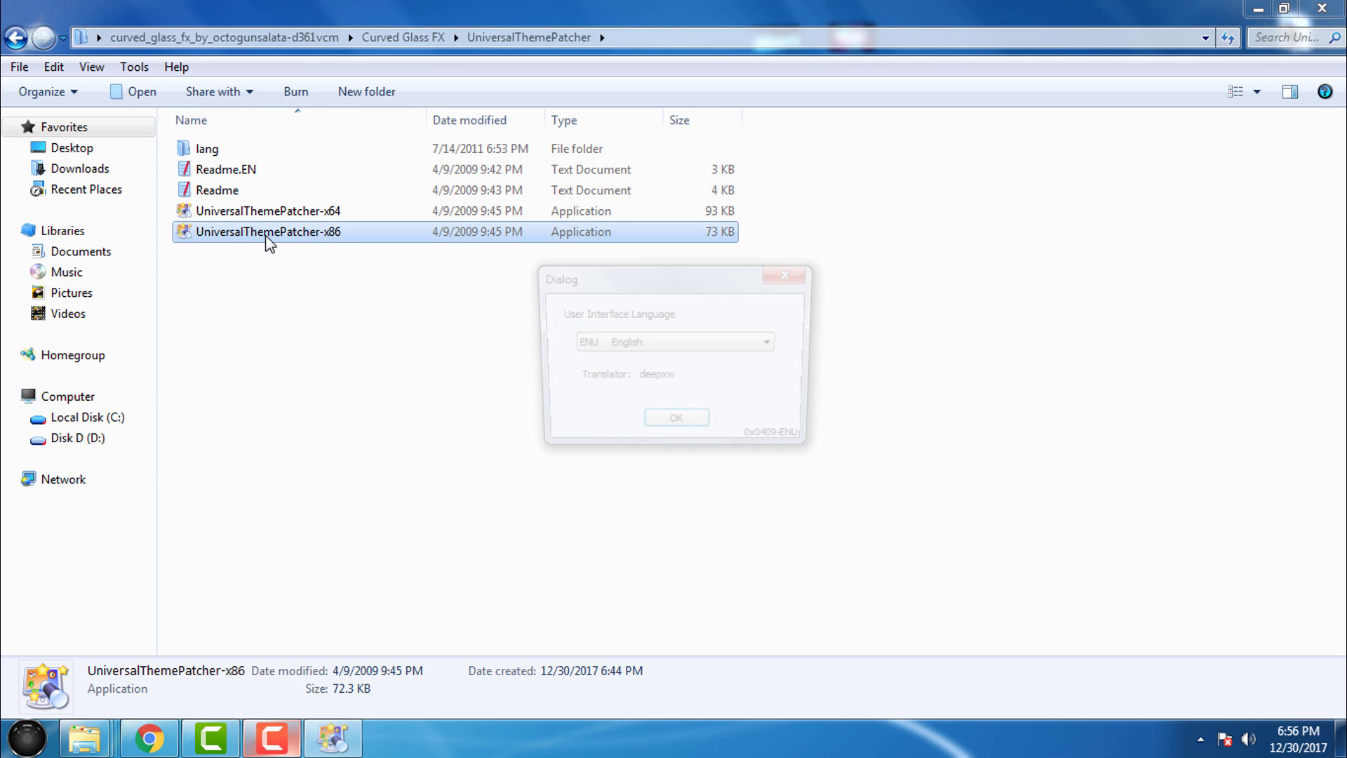
left_click(663, 430)
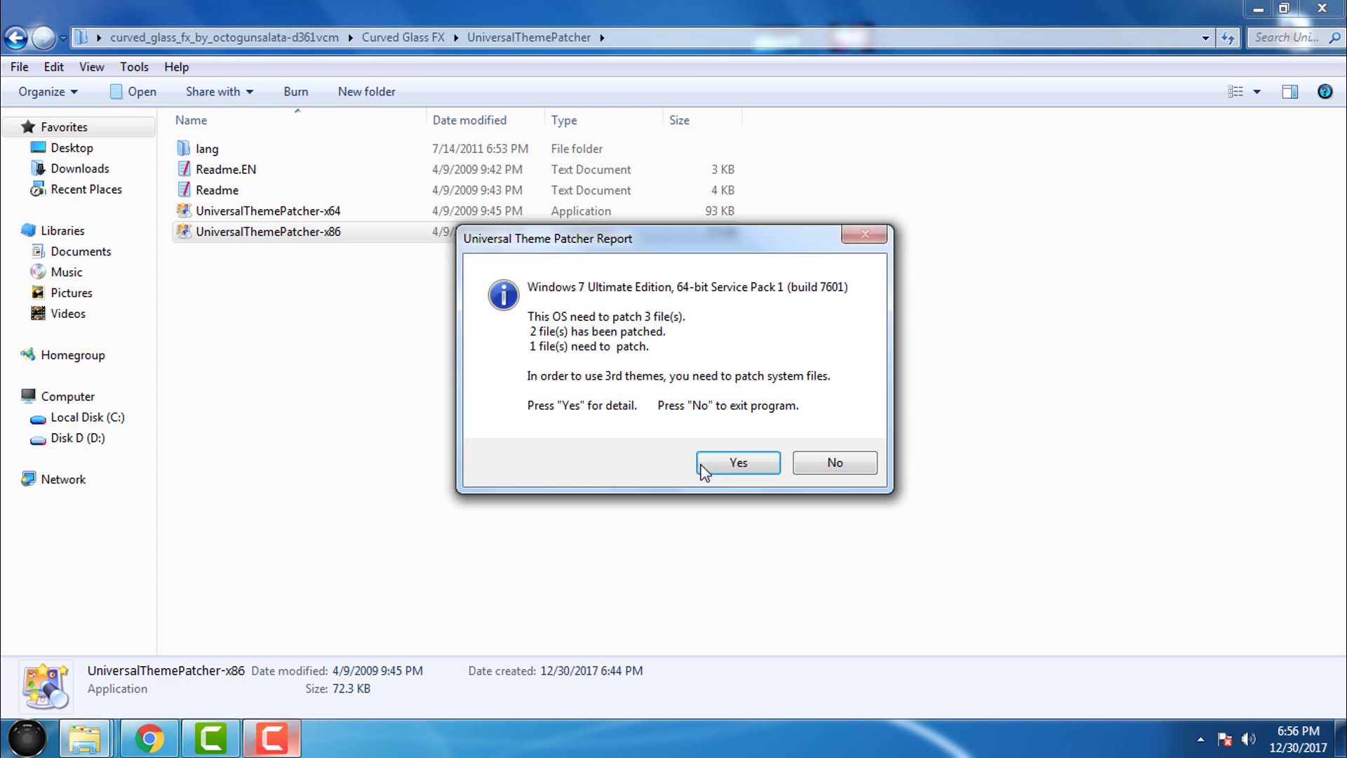
left_click(737, 466)
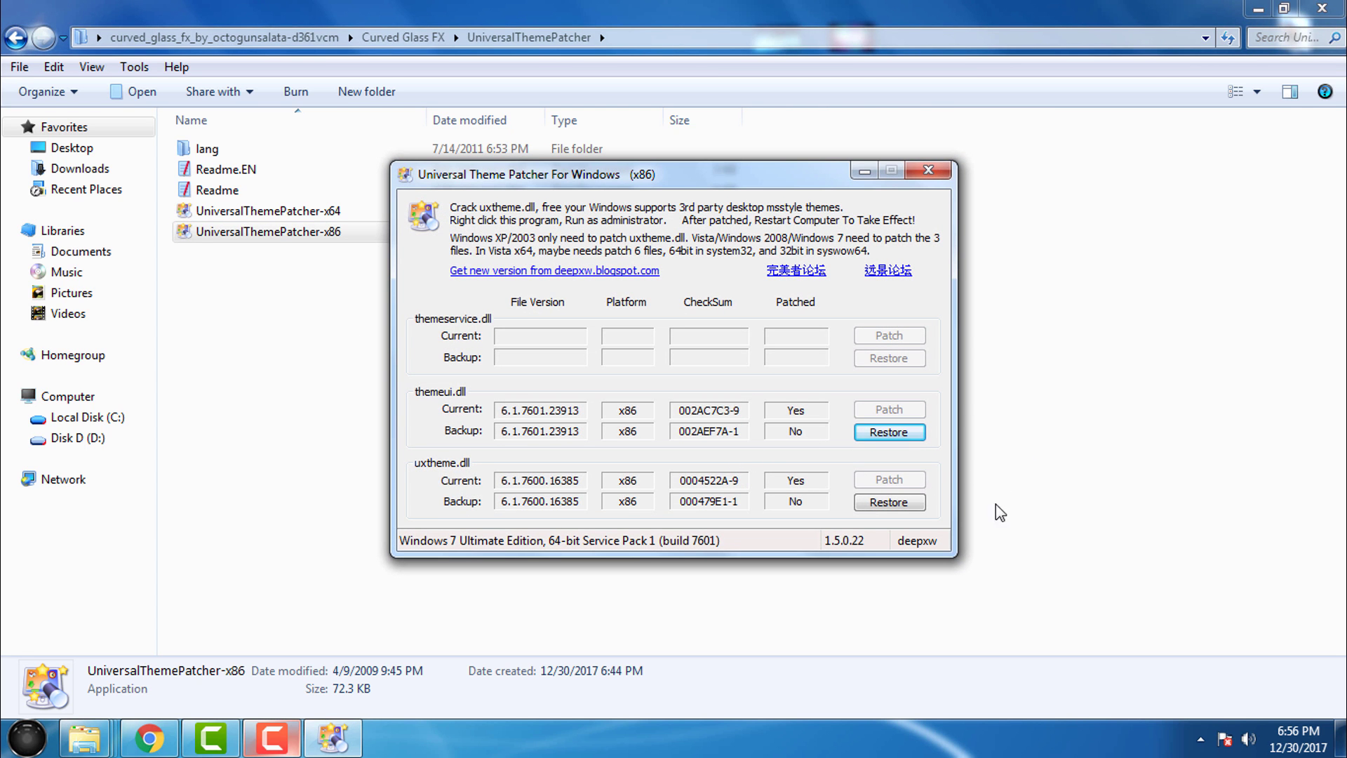
left_click(931, 173)
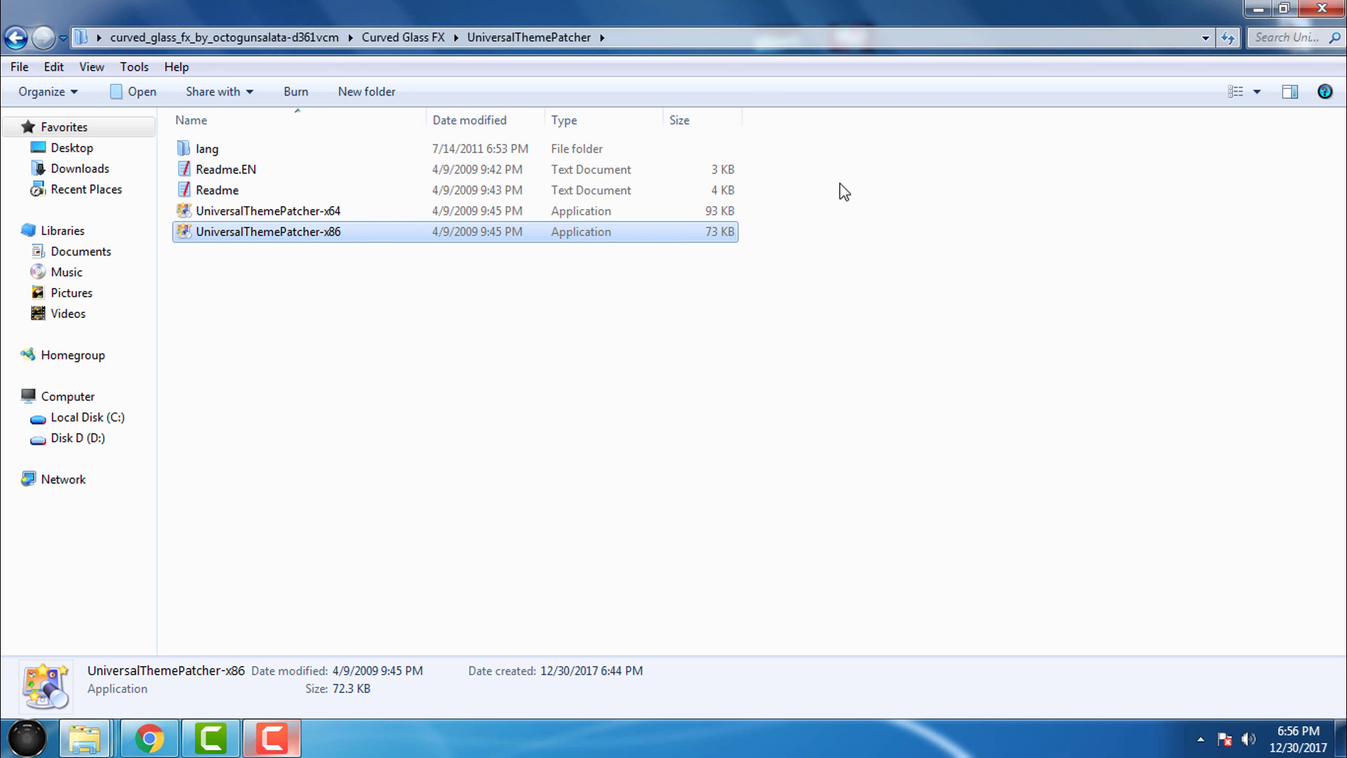
Step: Run UniversalThemePatcher-x64, confirm all 3 files are already patched, close it and refresh the folder
left_click(321, 218)
double_click(321, 218)
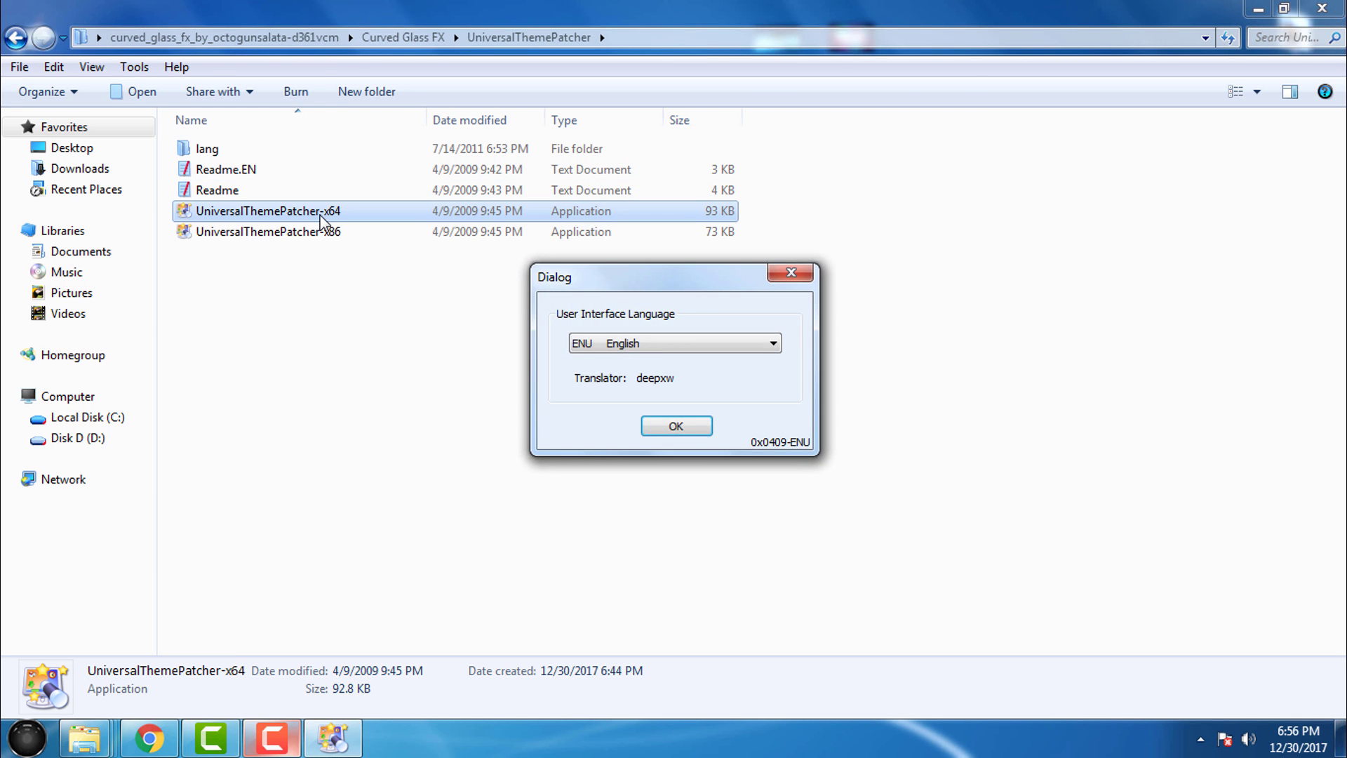
left_click(686, 425)
left_click(768, 483)
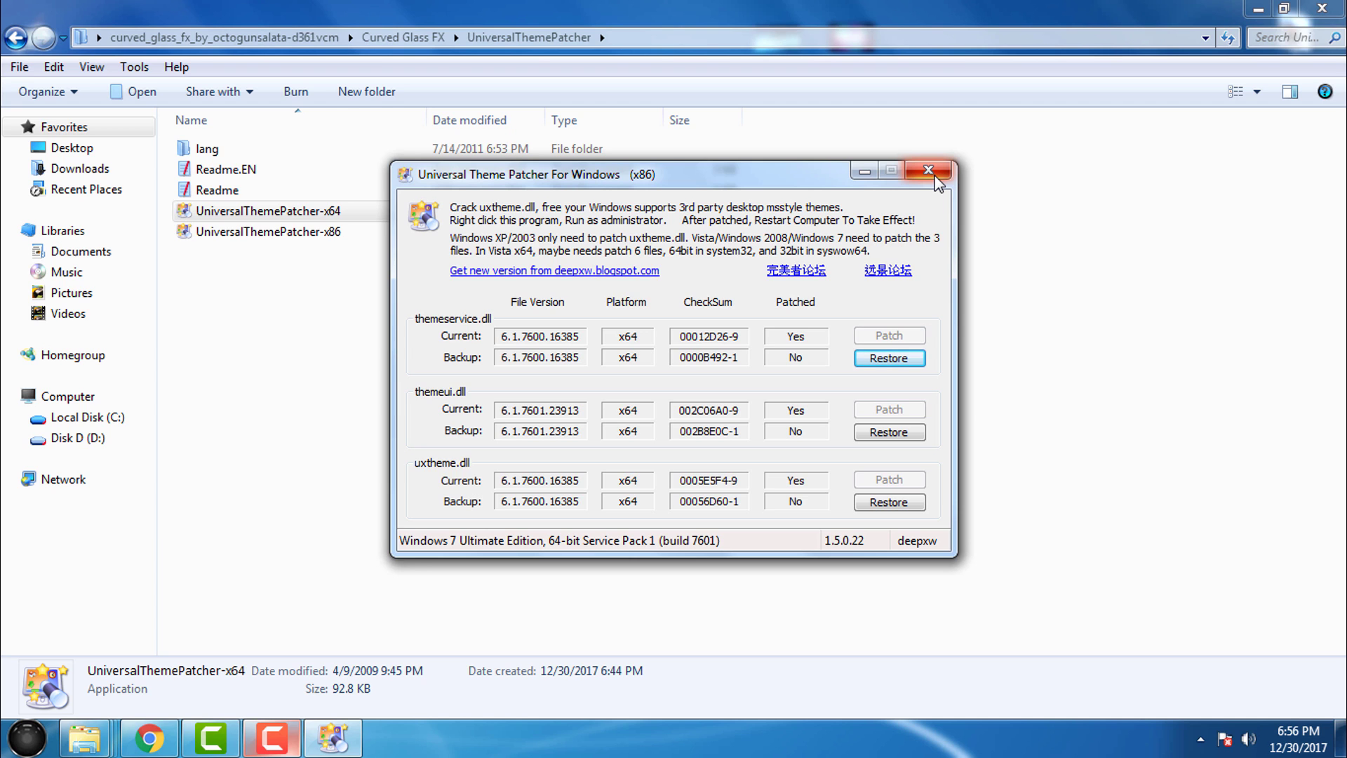
left_click(935, 177)
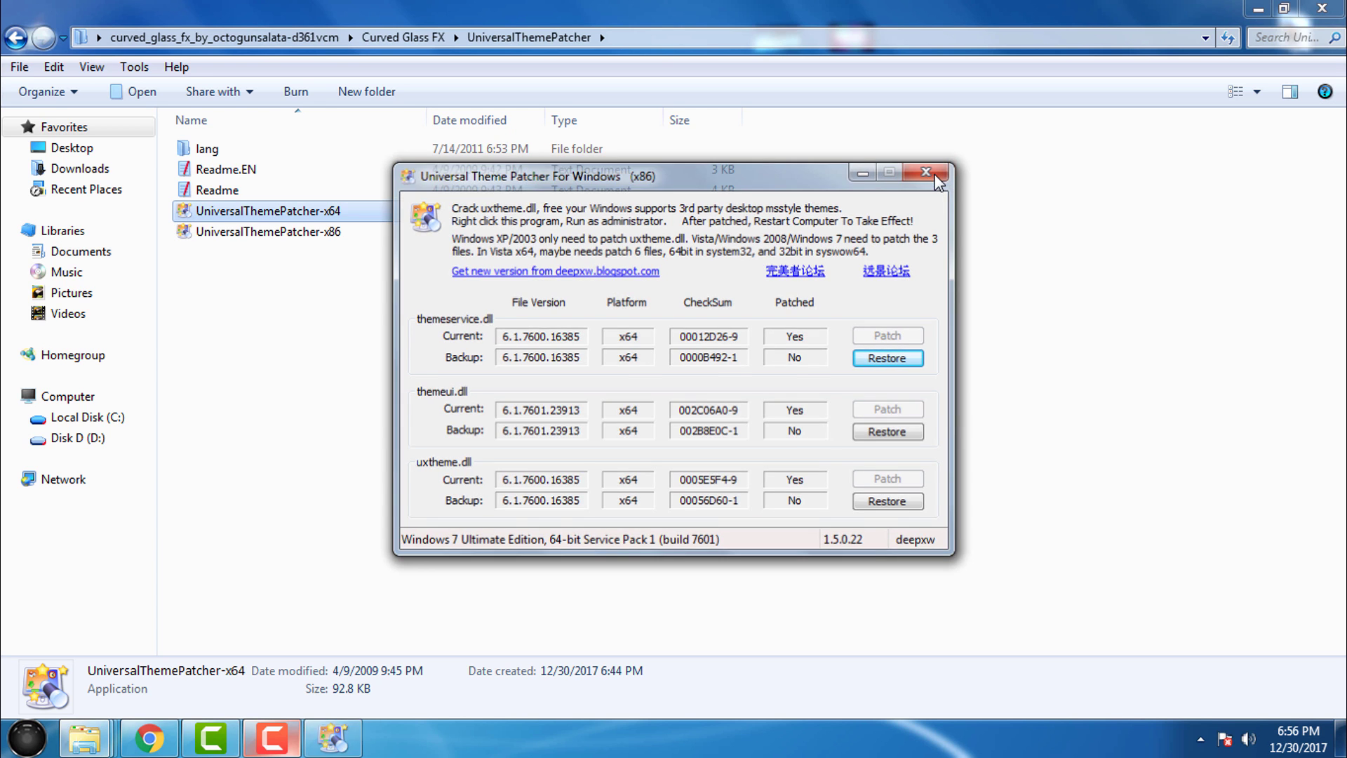
right_click(252, 271)
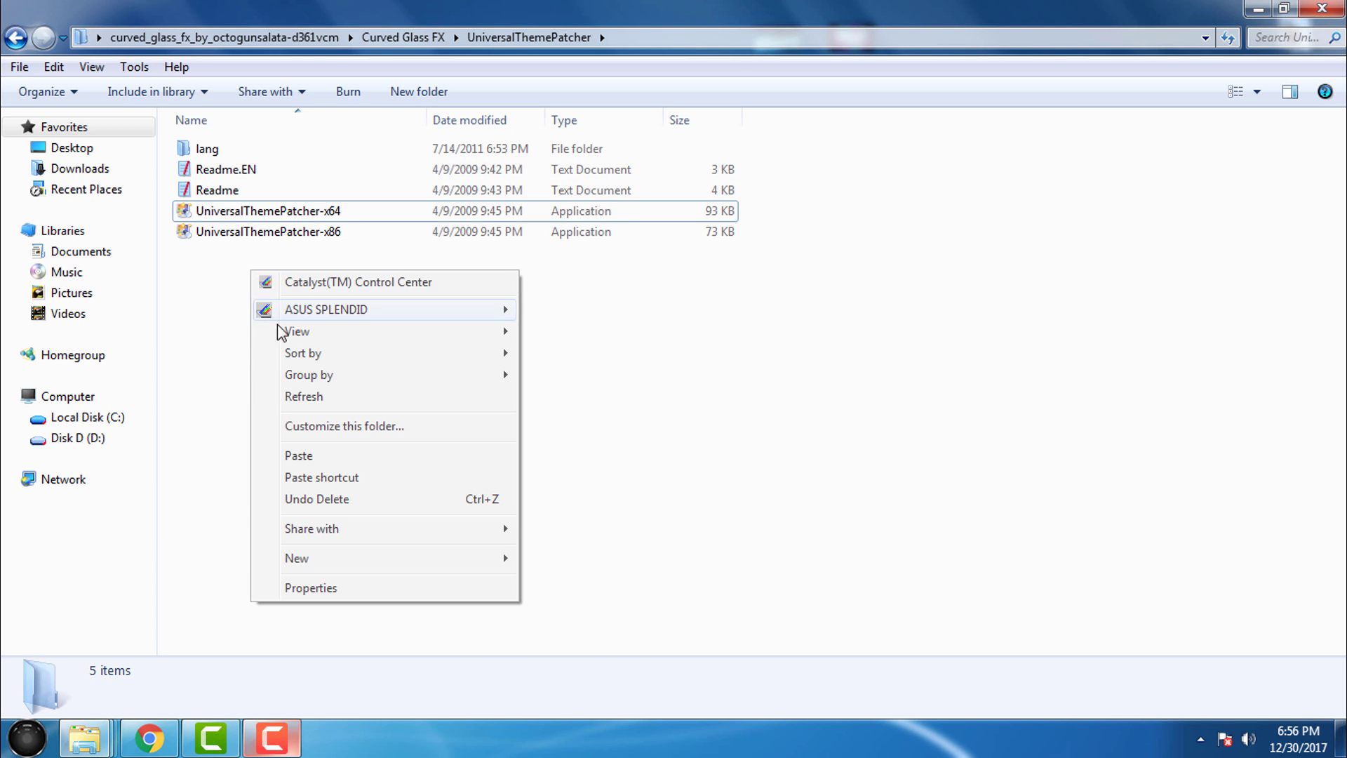
left_click(288, 397)
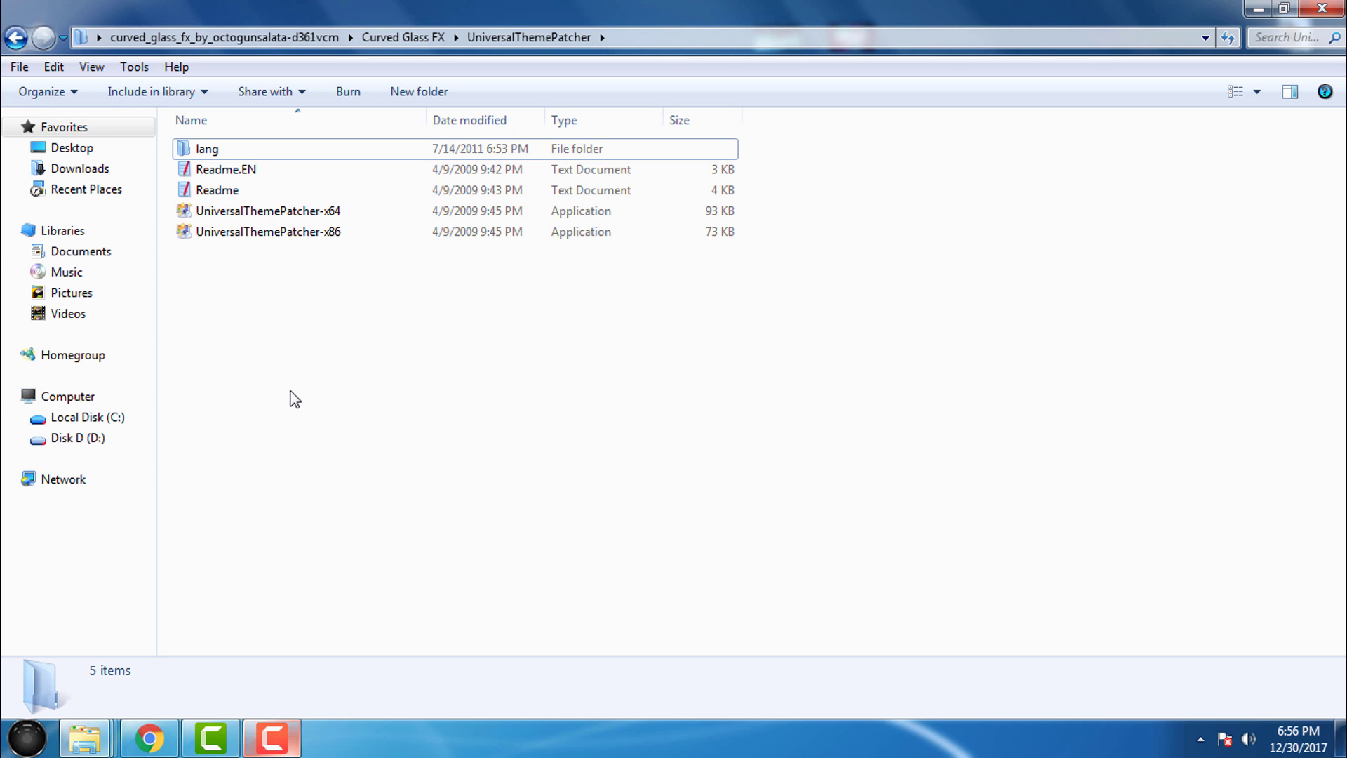
Step: Refresh the UniversalThemePatcher folder and go back to Curved Glass FX
left_click(269, 233)
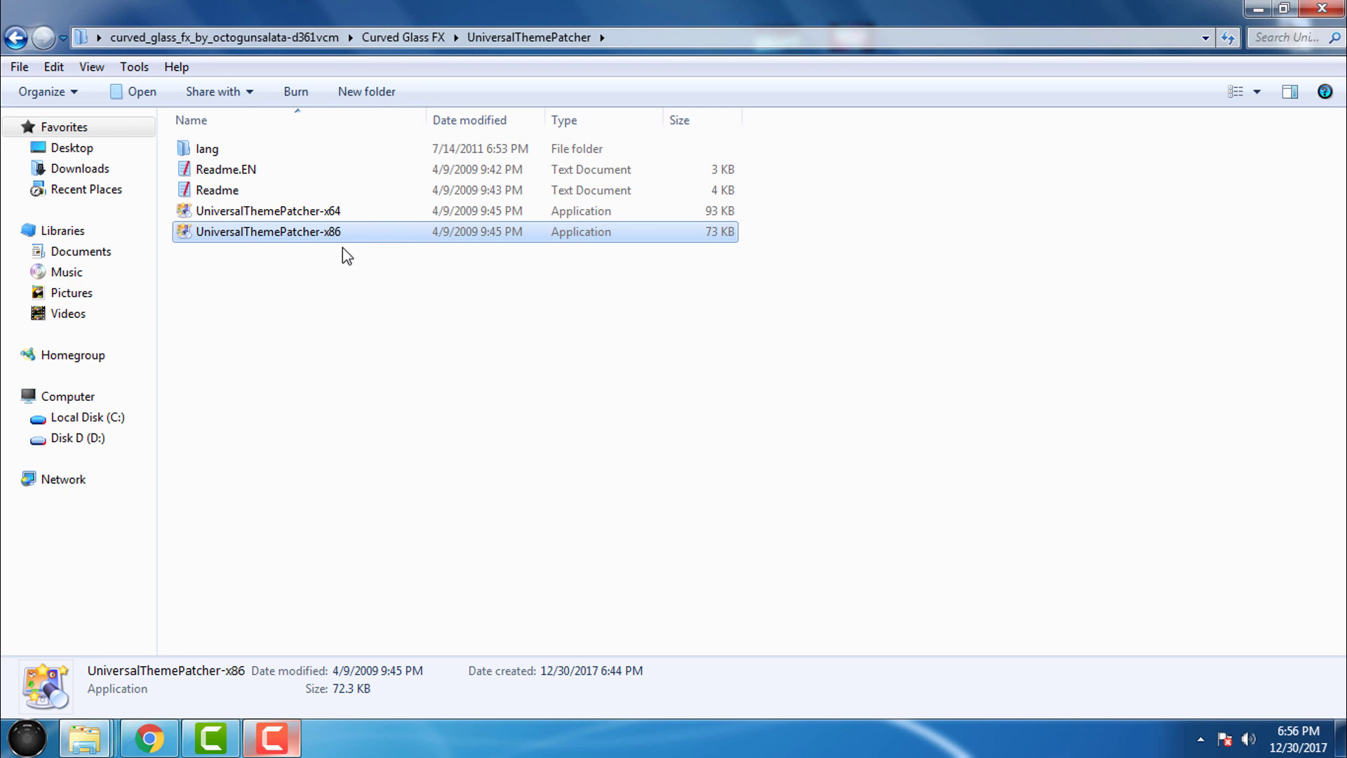
right_click(349, 297)
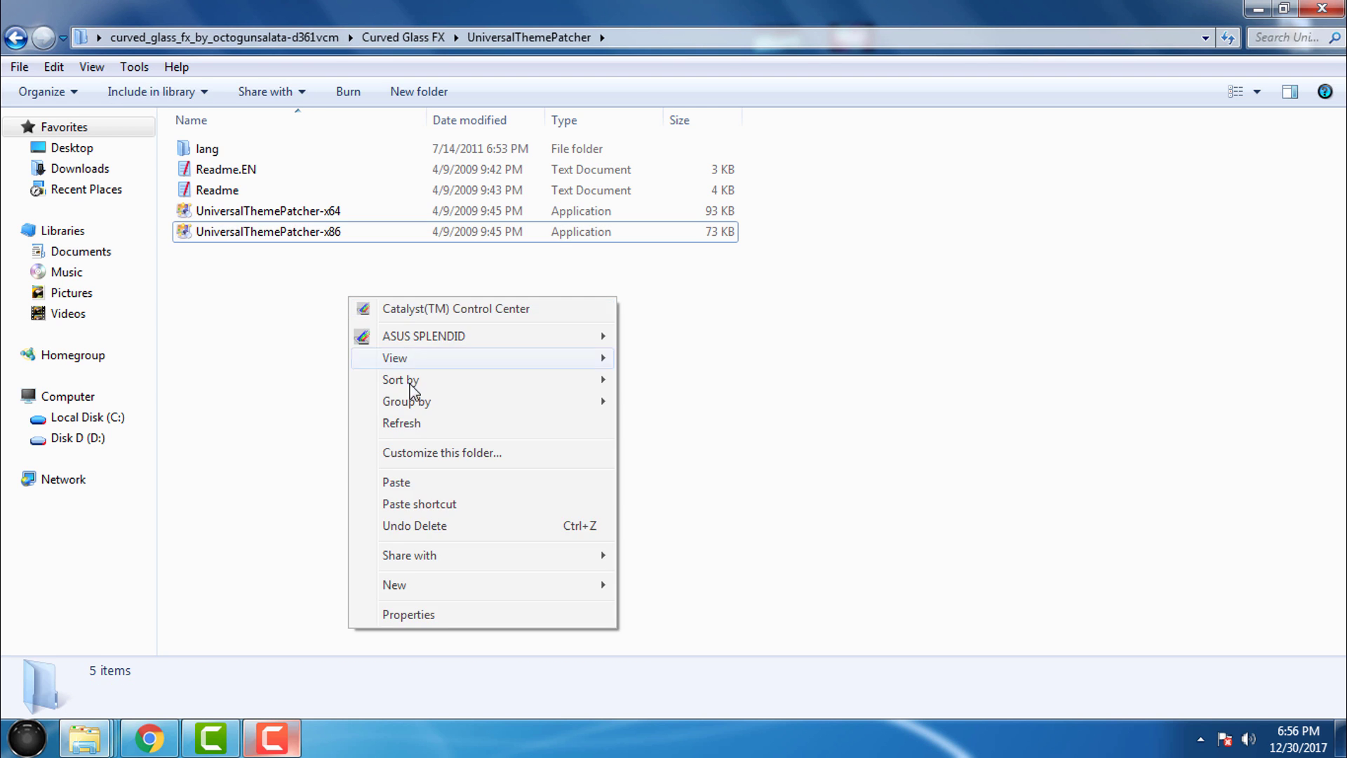
left_click(416, 424)
left_click(15, 37)
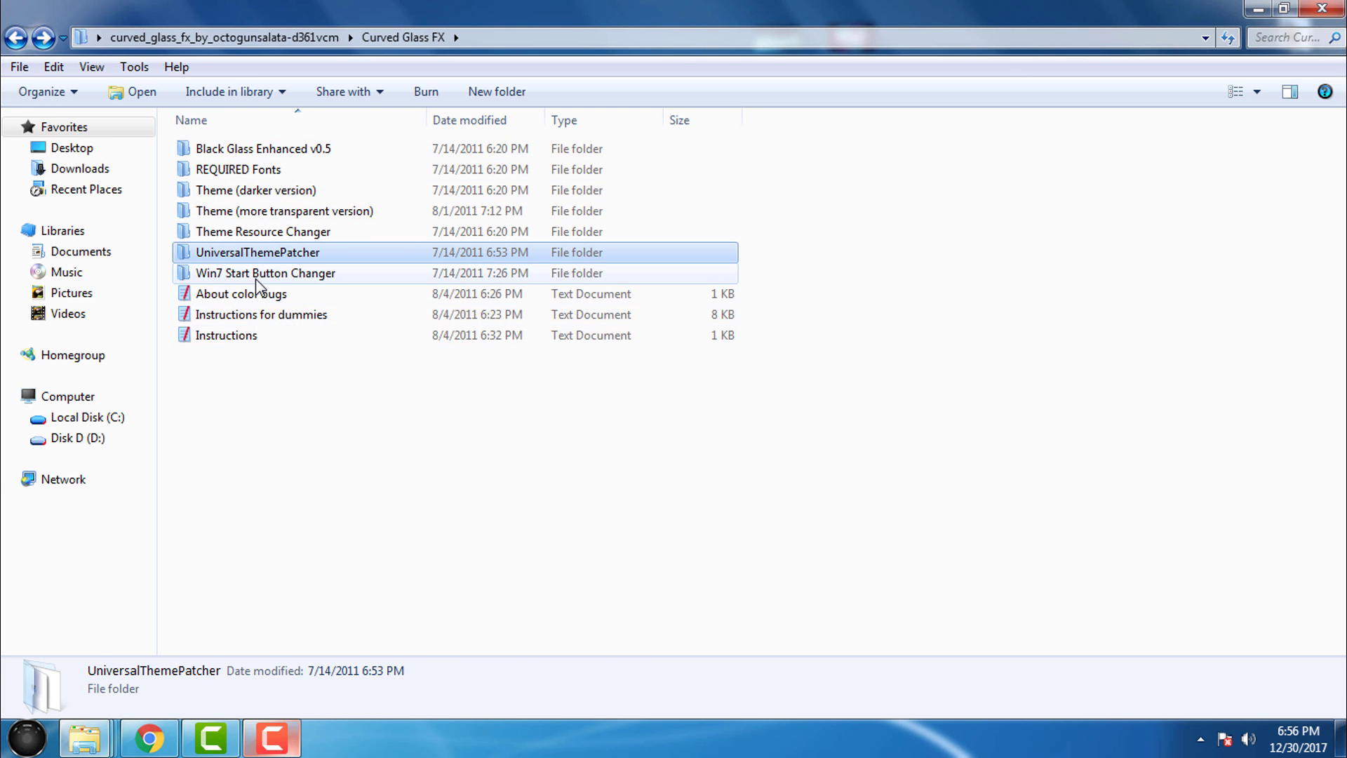
Step: Browse Win7 Start Button Changer's Orbs folder to the 6801001 orb image, then return to Curved Glass FX
double_click(295, 276)
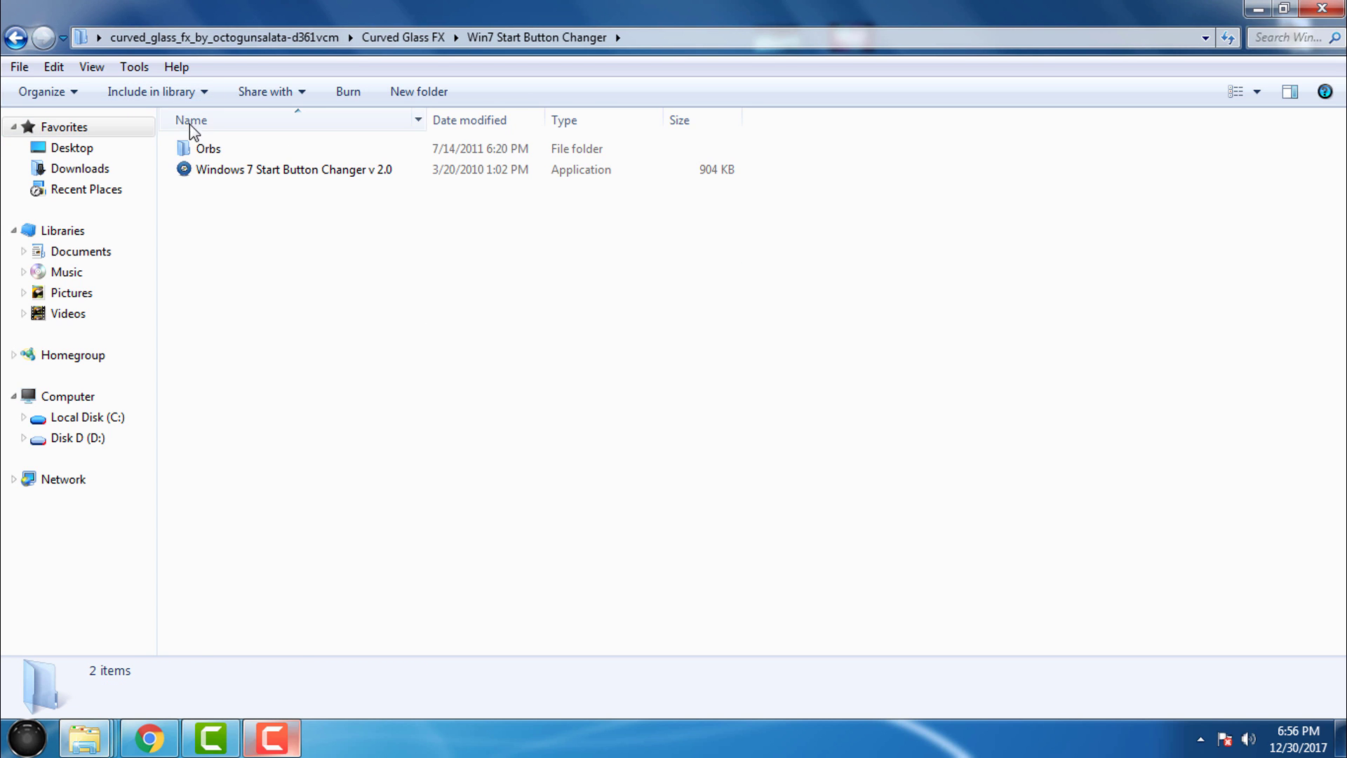
double_click(200, 148)
left_click(196, 201)
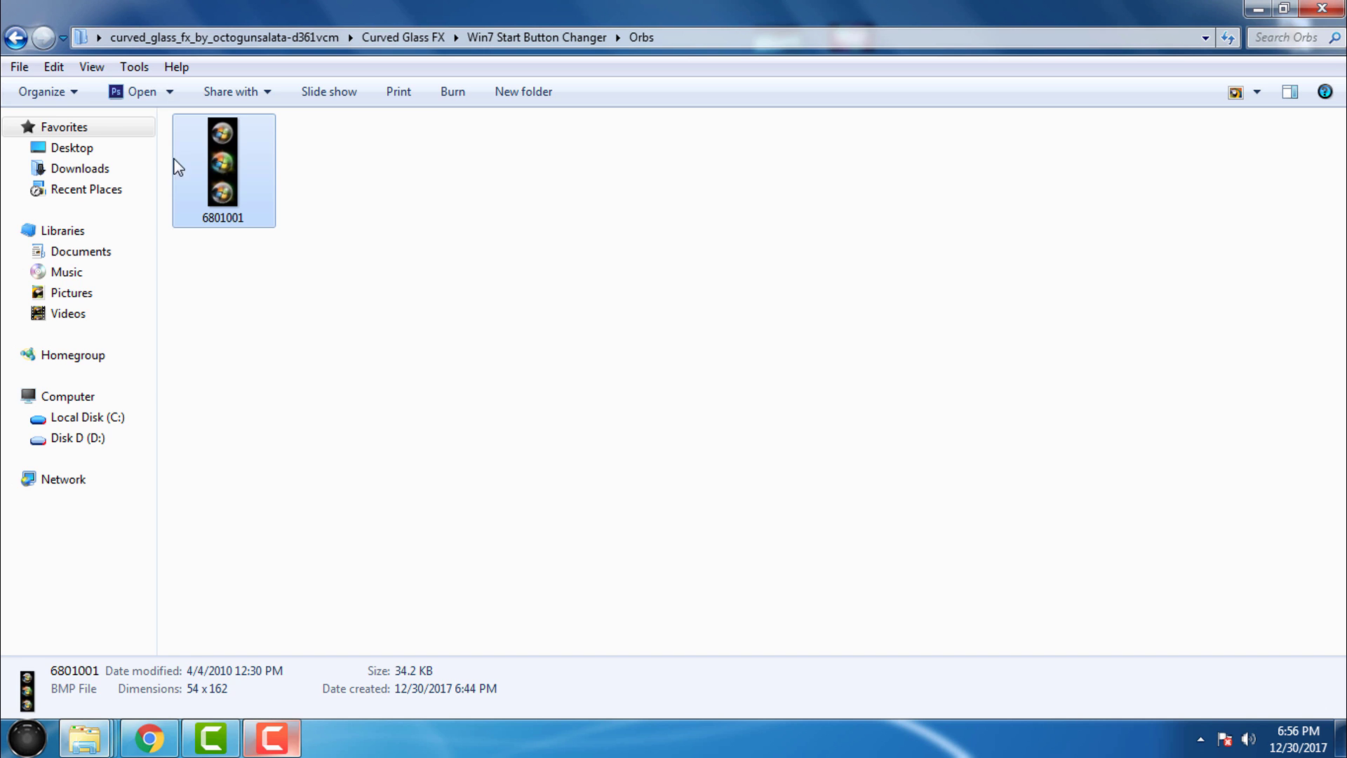
left_click(16, 40)
left_click(15, 39)
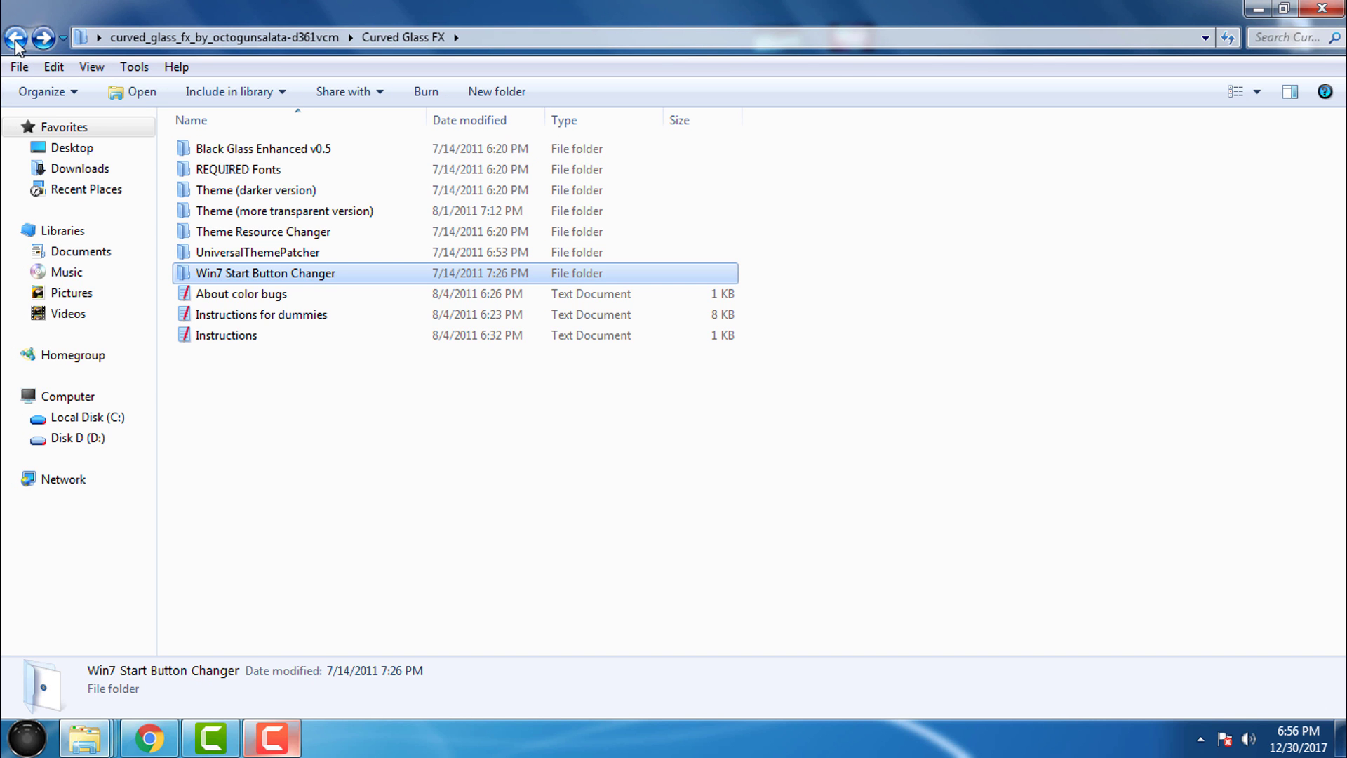
Step: Copy the two Curved Beta theme items from the Theme (darker version) folder
left_click(211, 190)
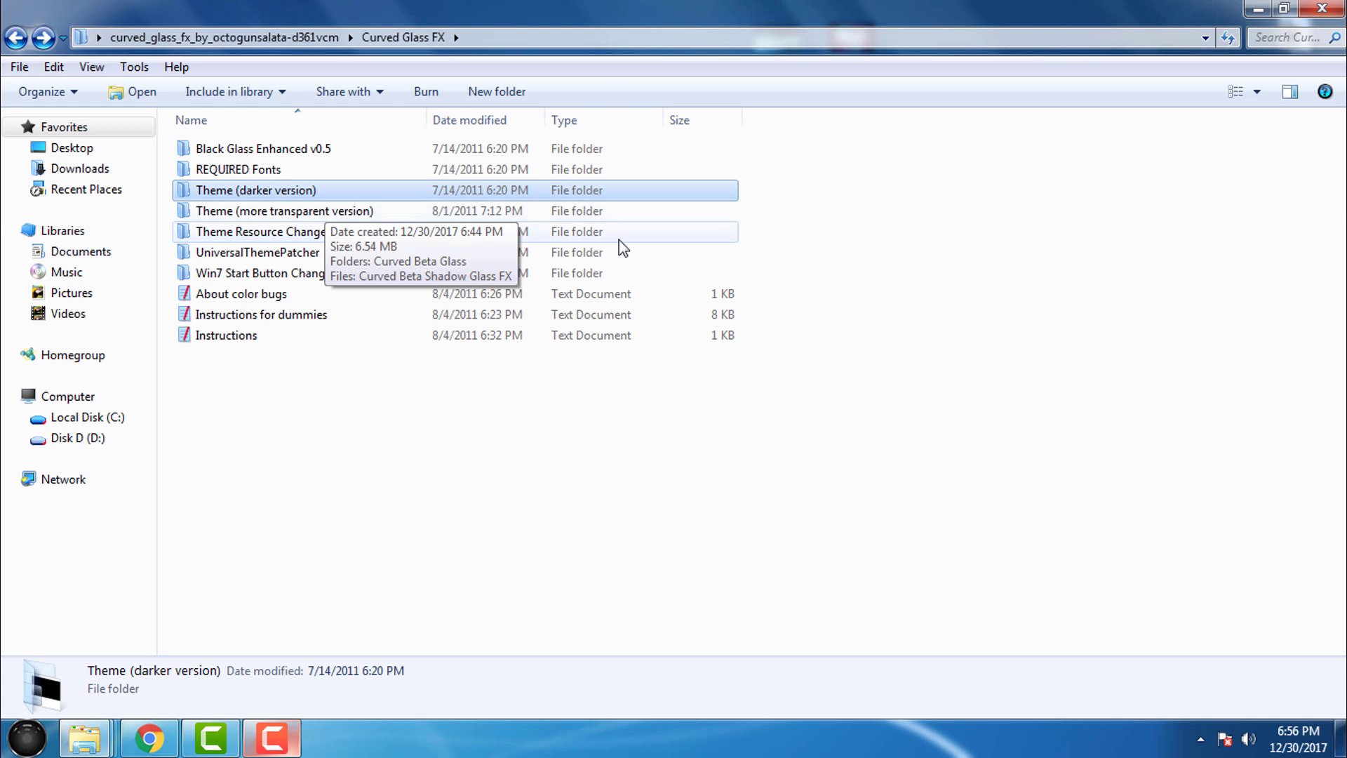
left_click(293, 213)
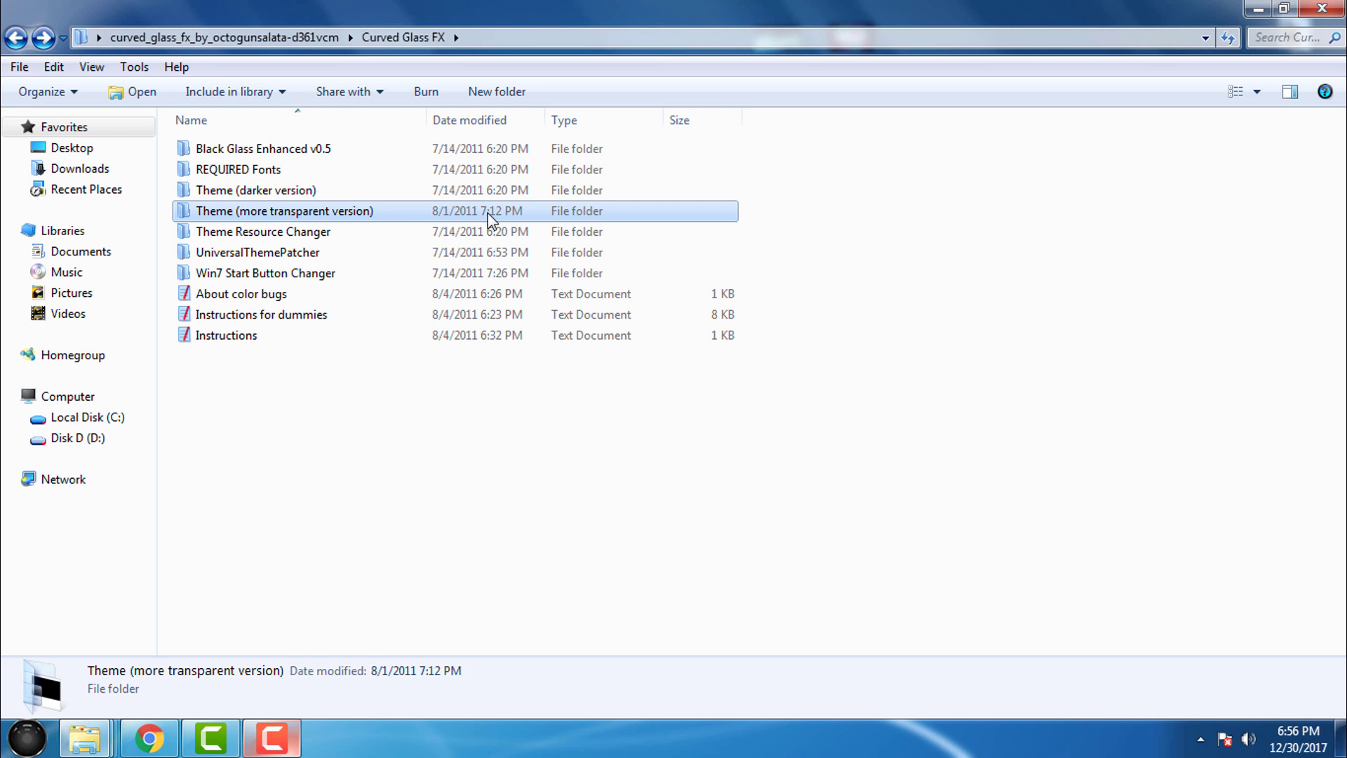
double_click(243, 191)
left_click_drag(217, 214, 328, 156)
right_click(327, 149)
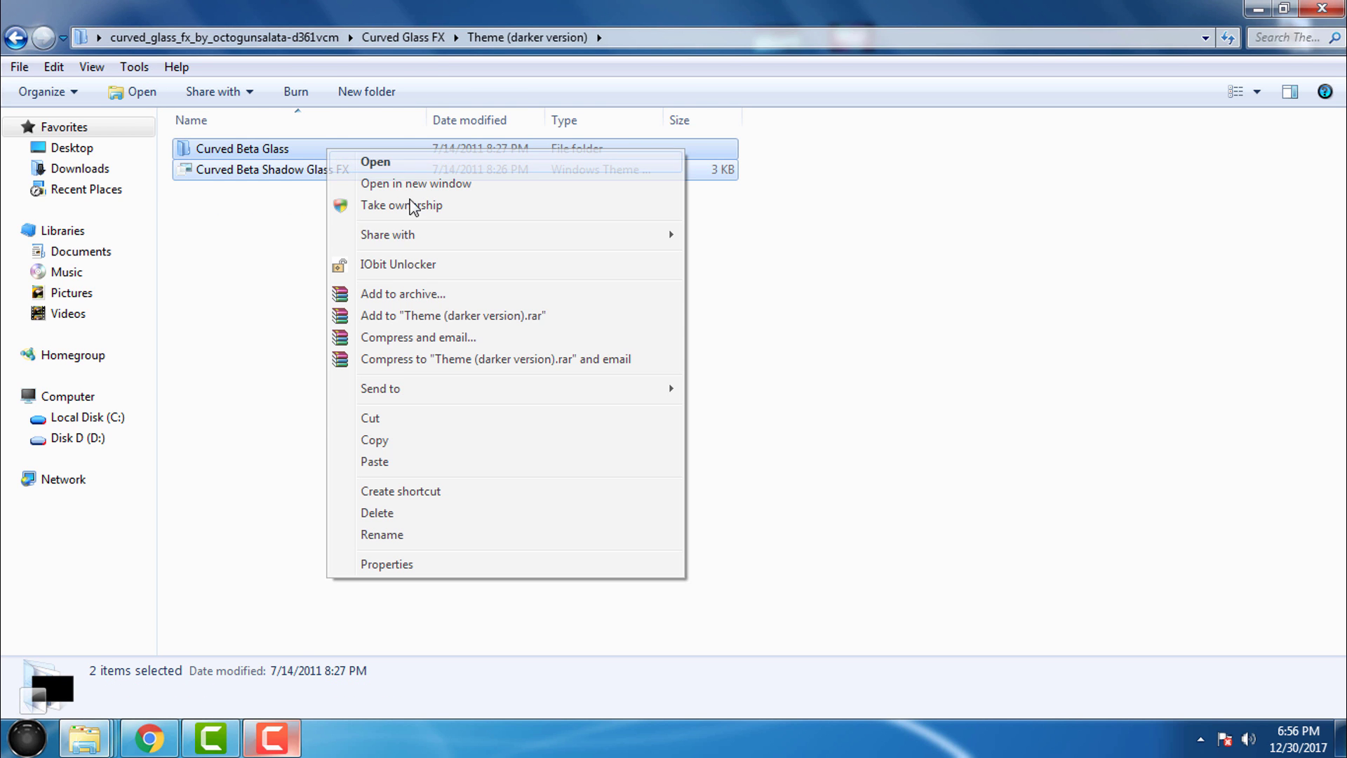
left_click(366, 441)
Step: Navigate to C:\Windows\Resources\Themes and open the folder background's context menu
left_click(1262, 7)
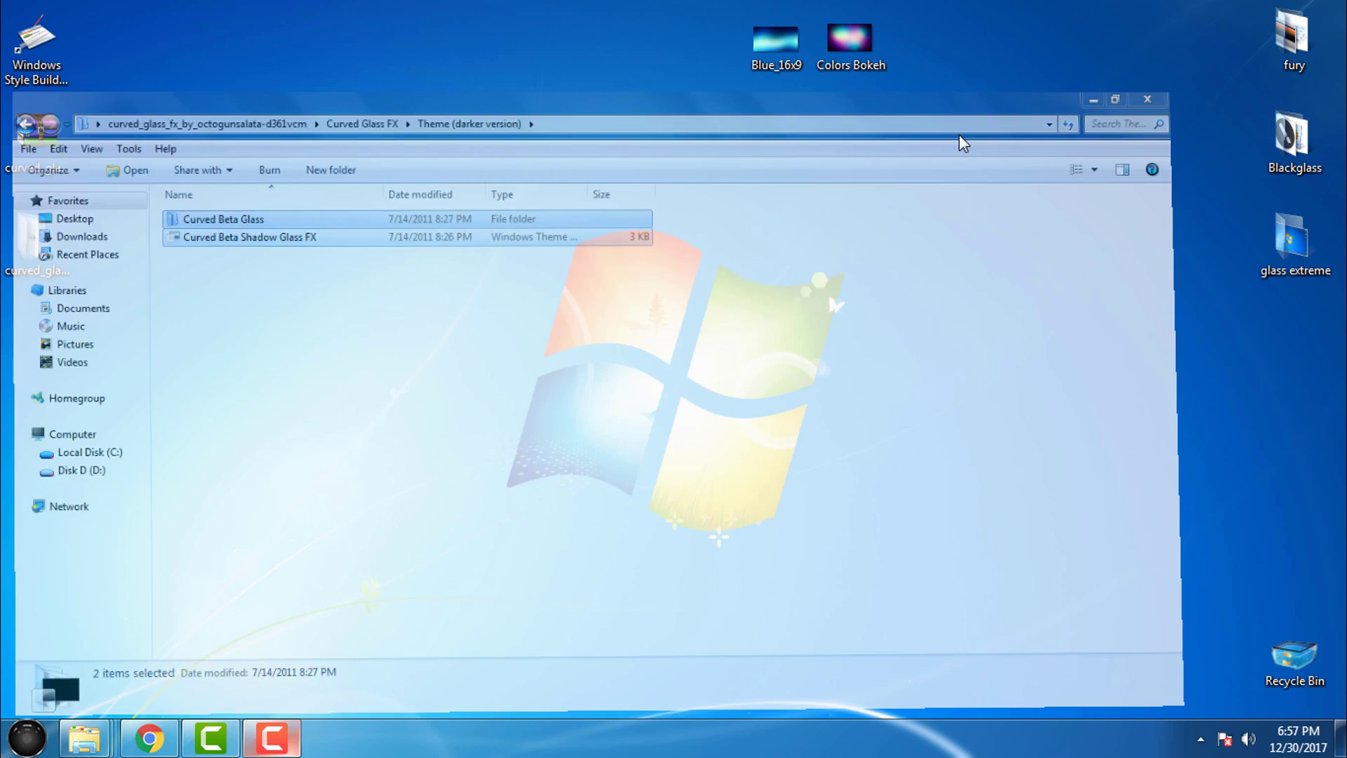
mouse_move(89, 740)
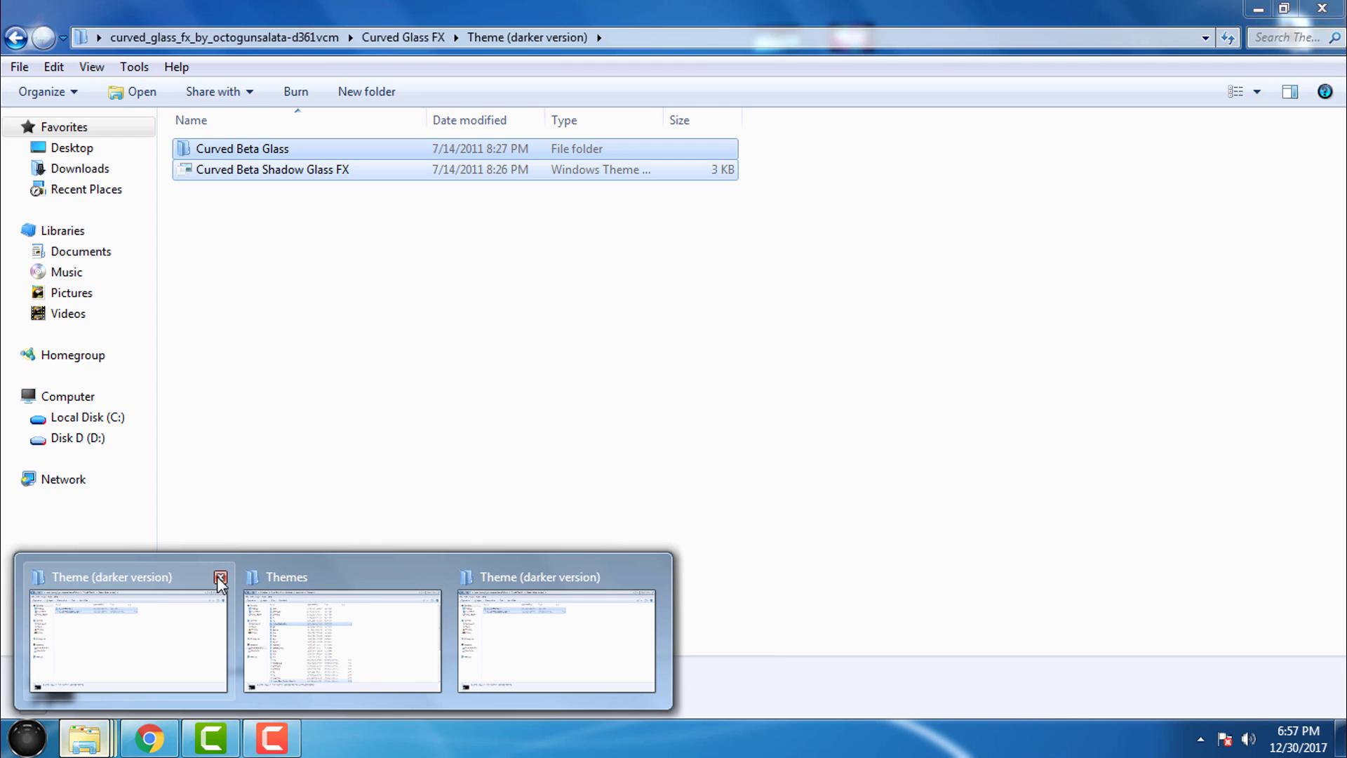
left_click(220, 577)
left_click(174, 620)
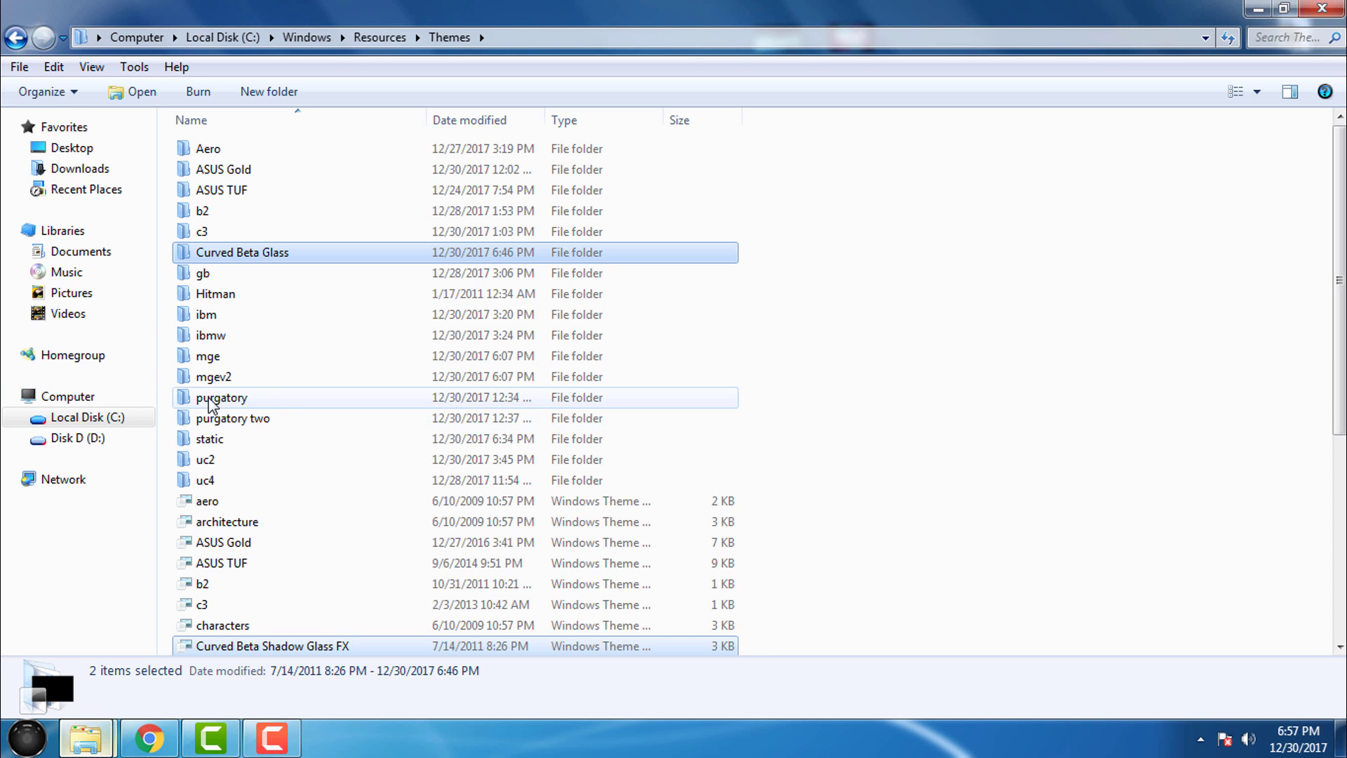
left_click(114, 420)
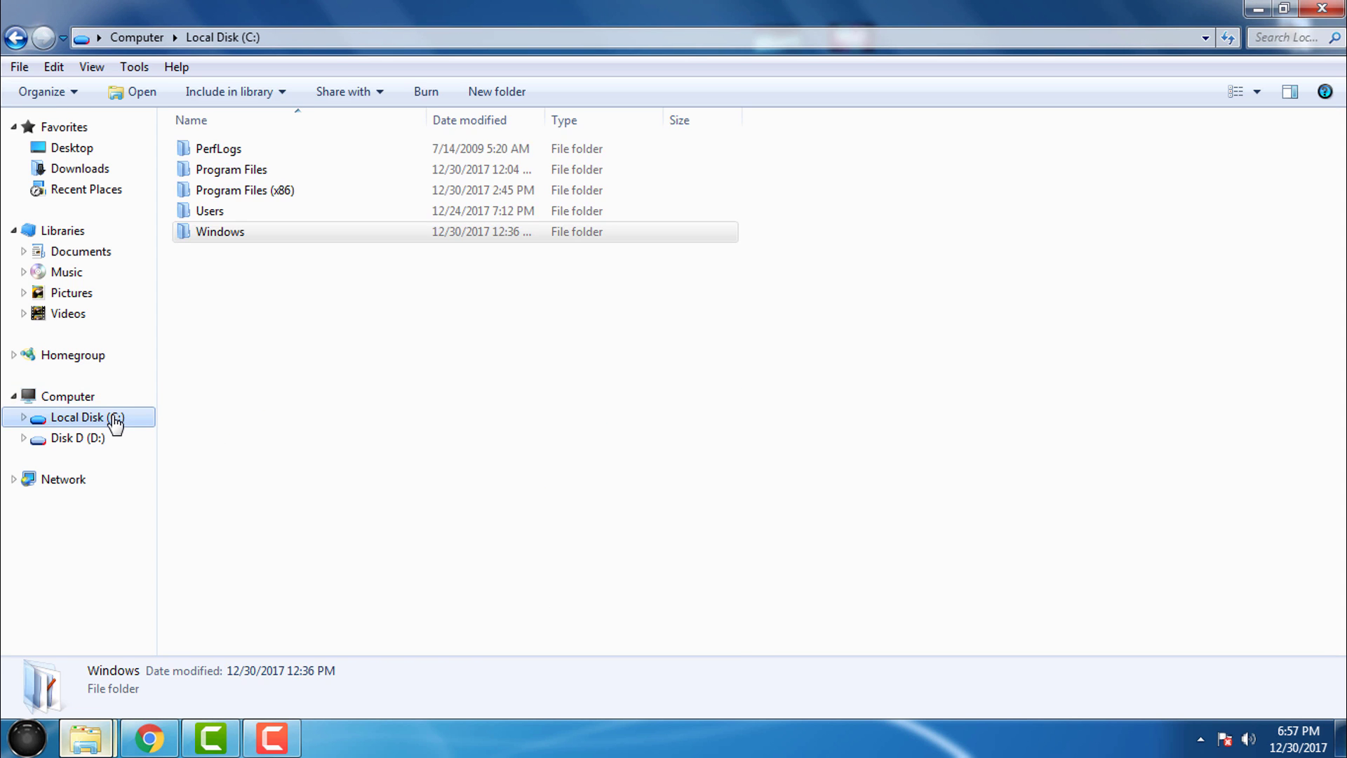
double_click(239, 240)
type("res")
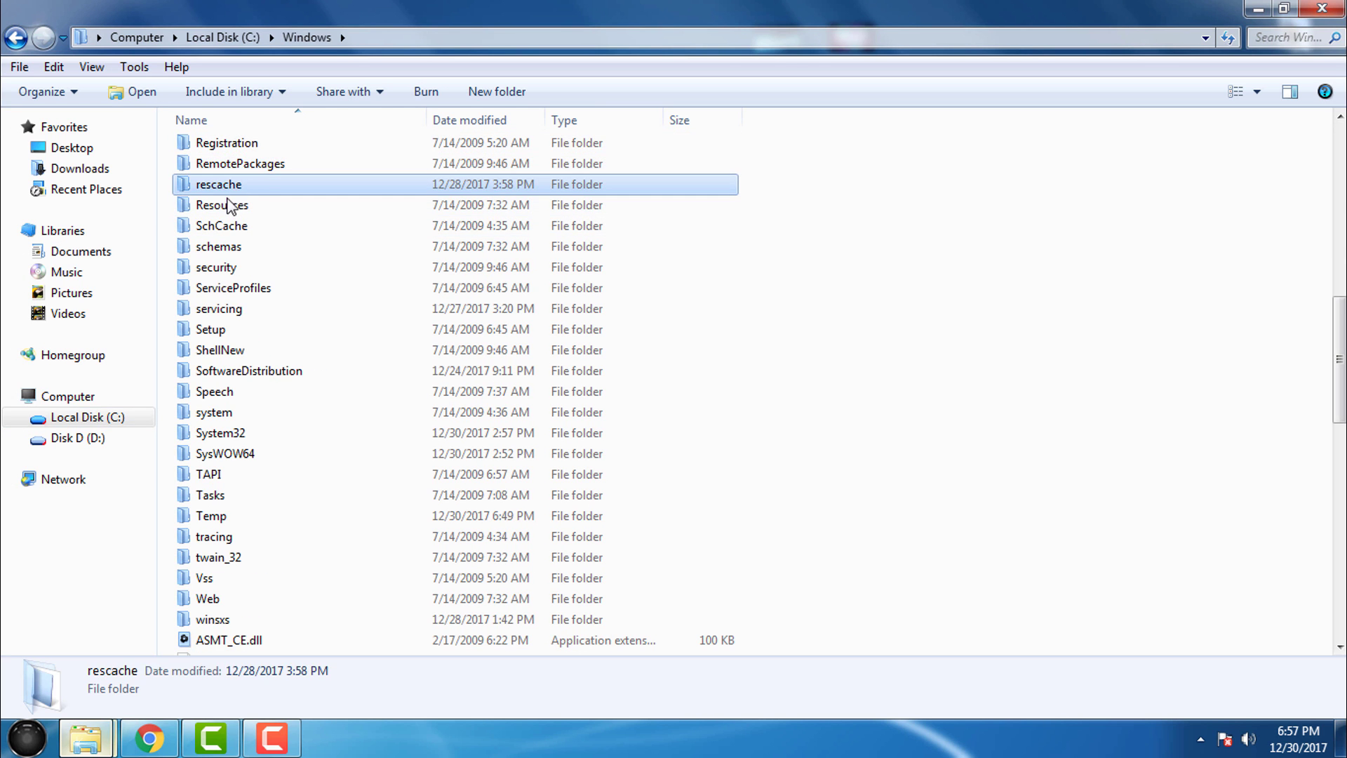
double_click(225, 202)
double_click(236, 179)
right_click(1012, 328)
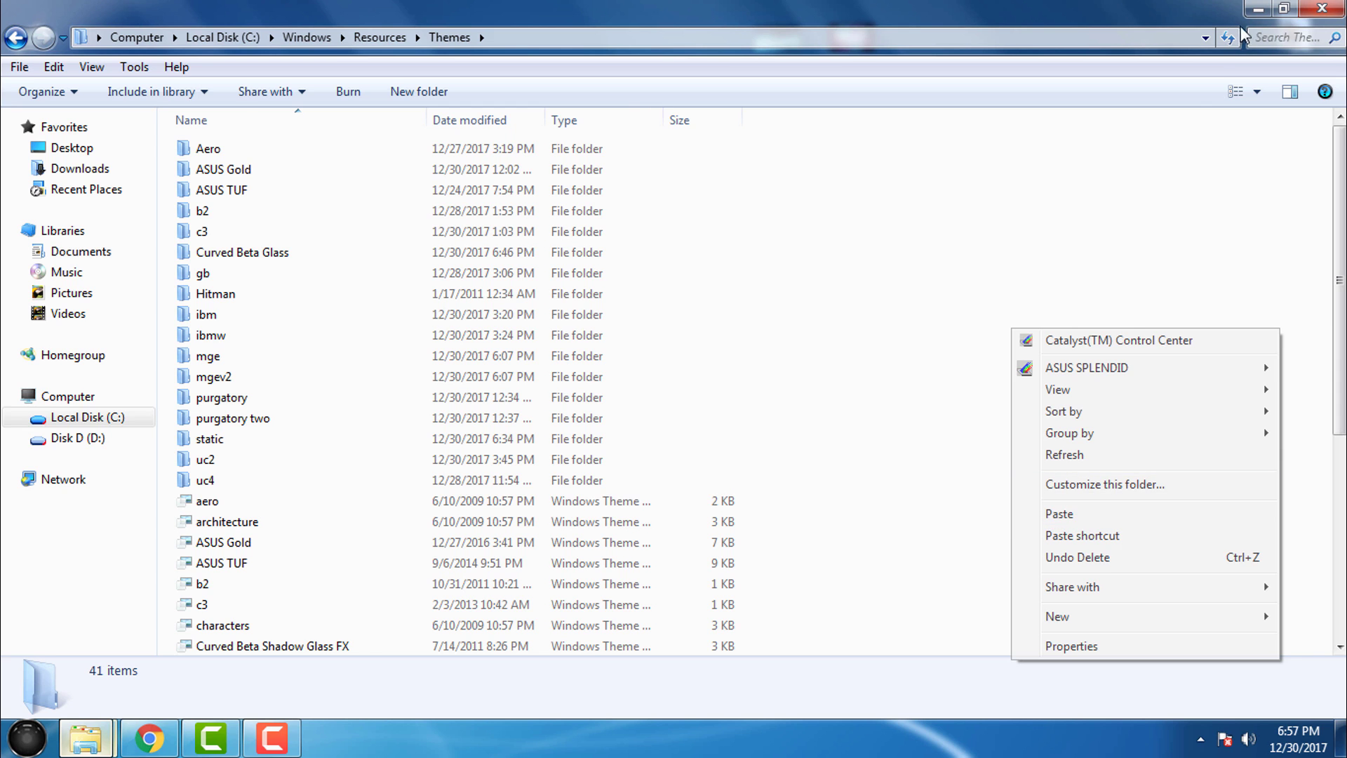
Step: Open Personalization from the desktop and apply the Curved Beta Shadow Glass FX by OctogunSalata theme
left_click(1259, 9)
right_click(459, 364)
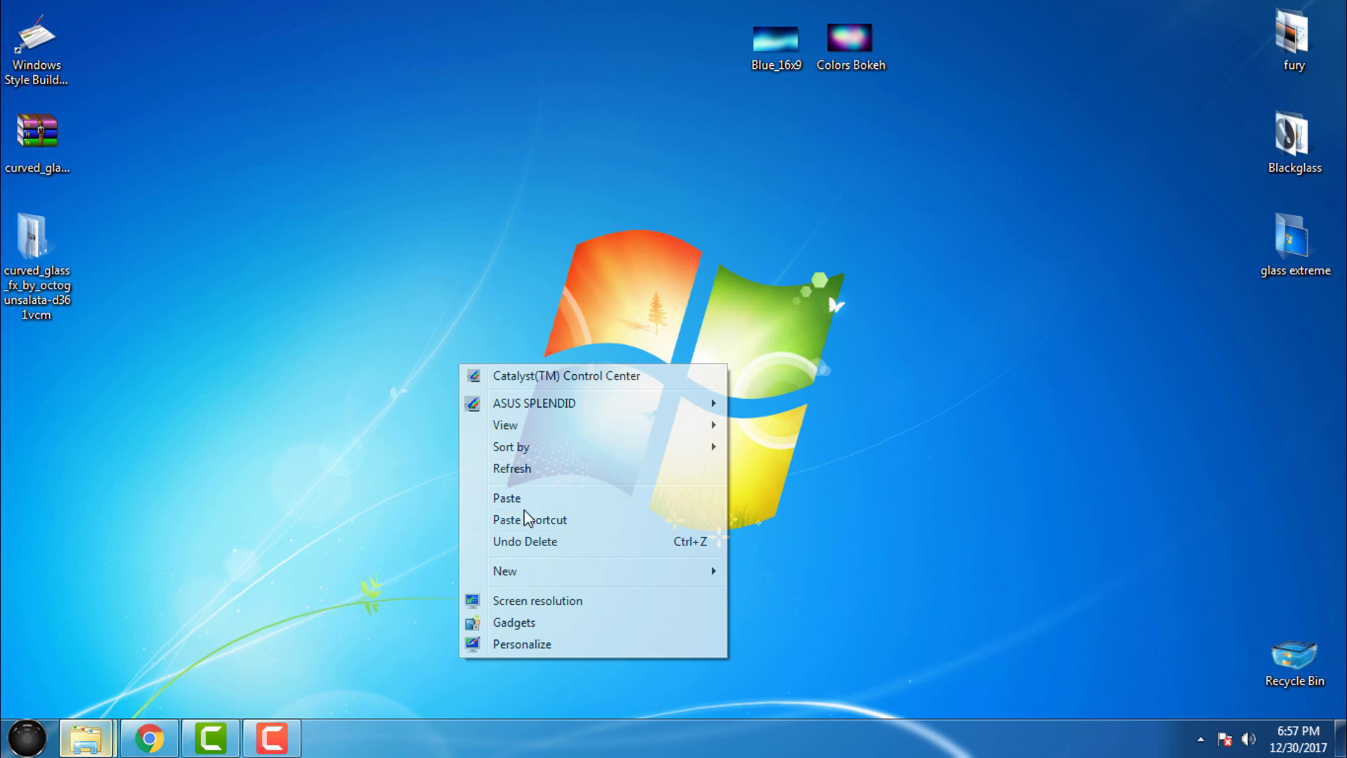
left_click(511, 644)
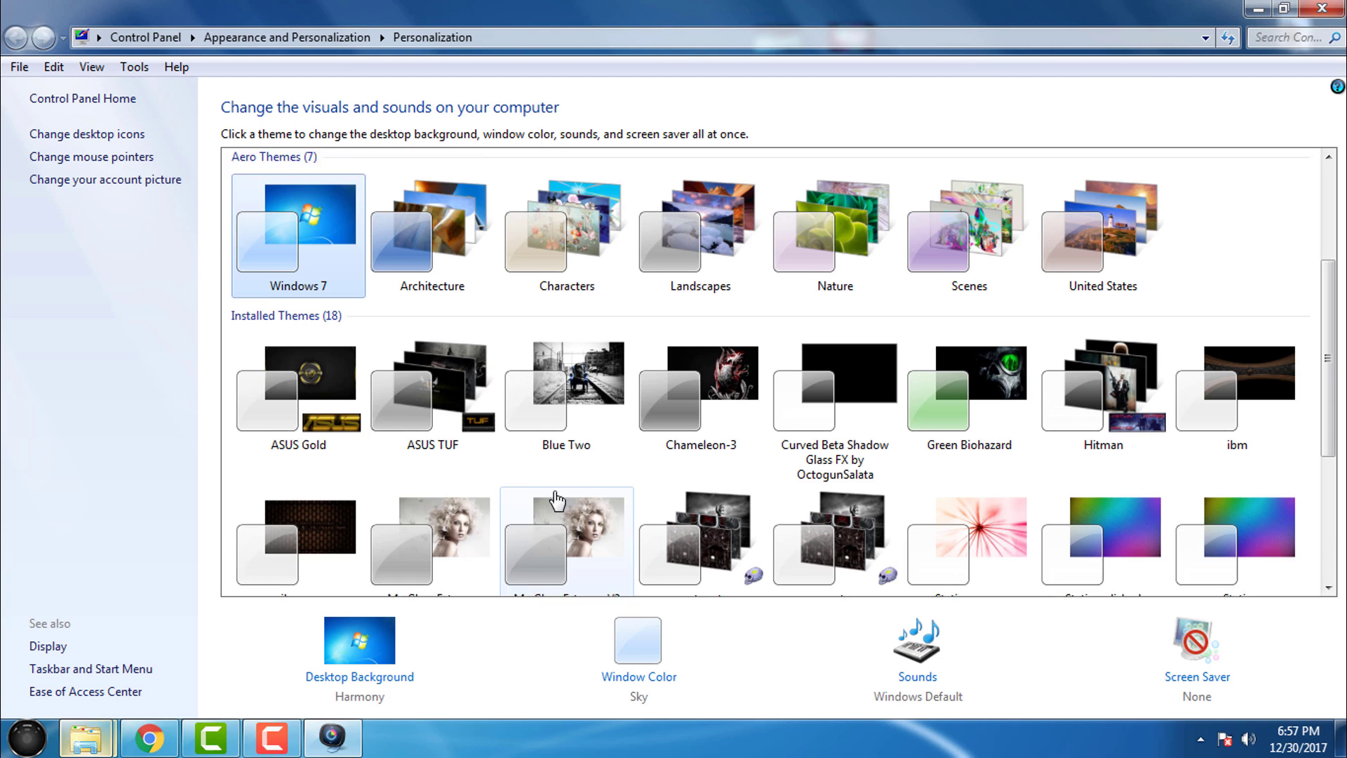
scroll(558, 499, "down", 1)
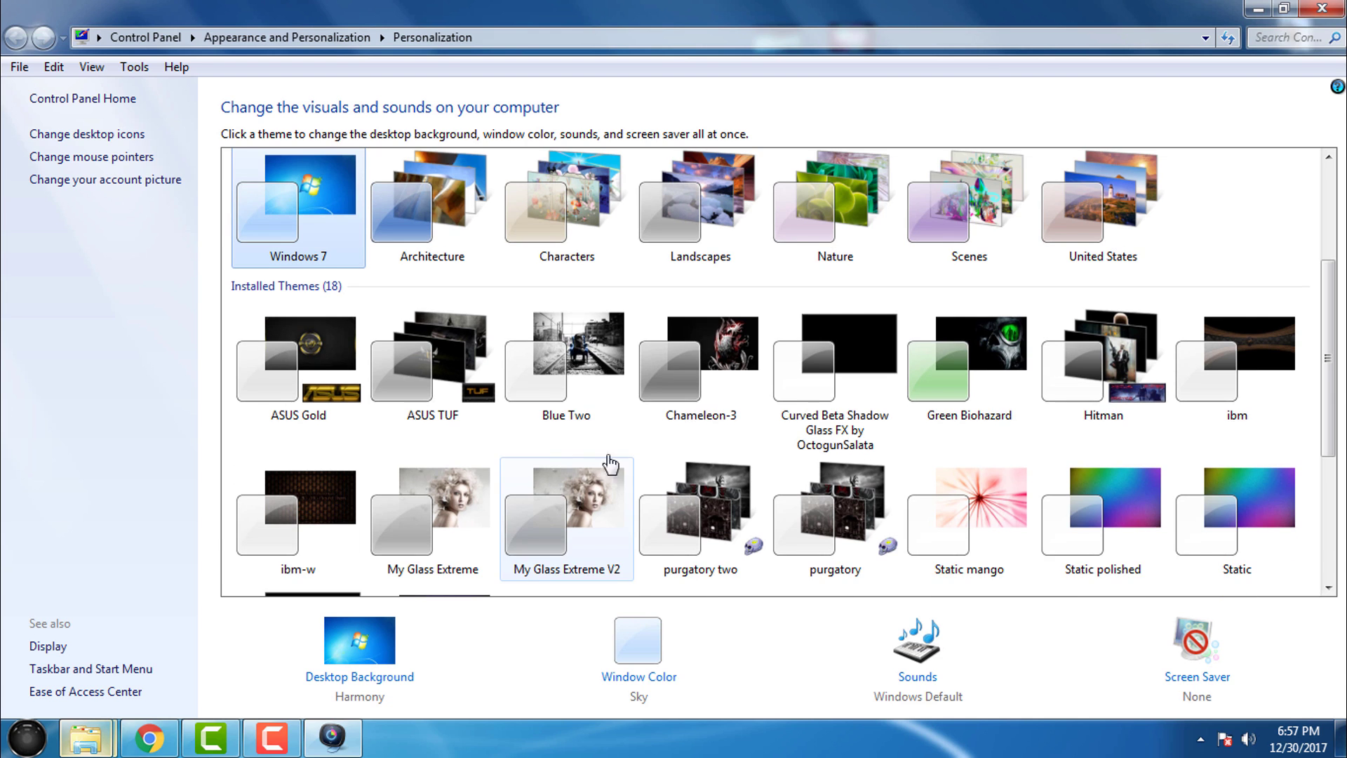
left_click(850, 417)
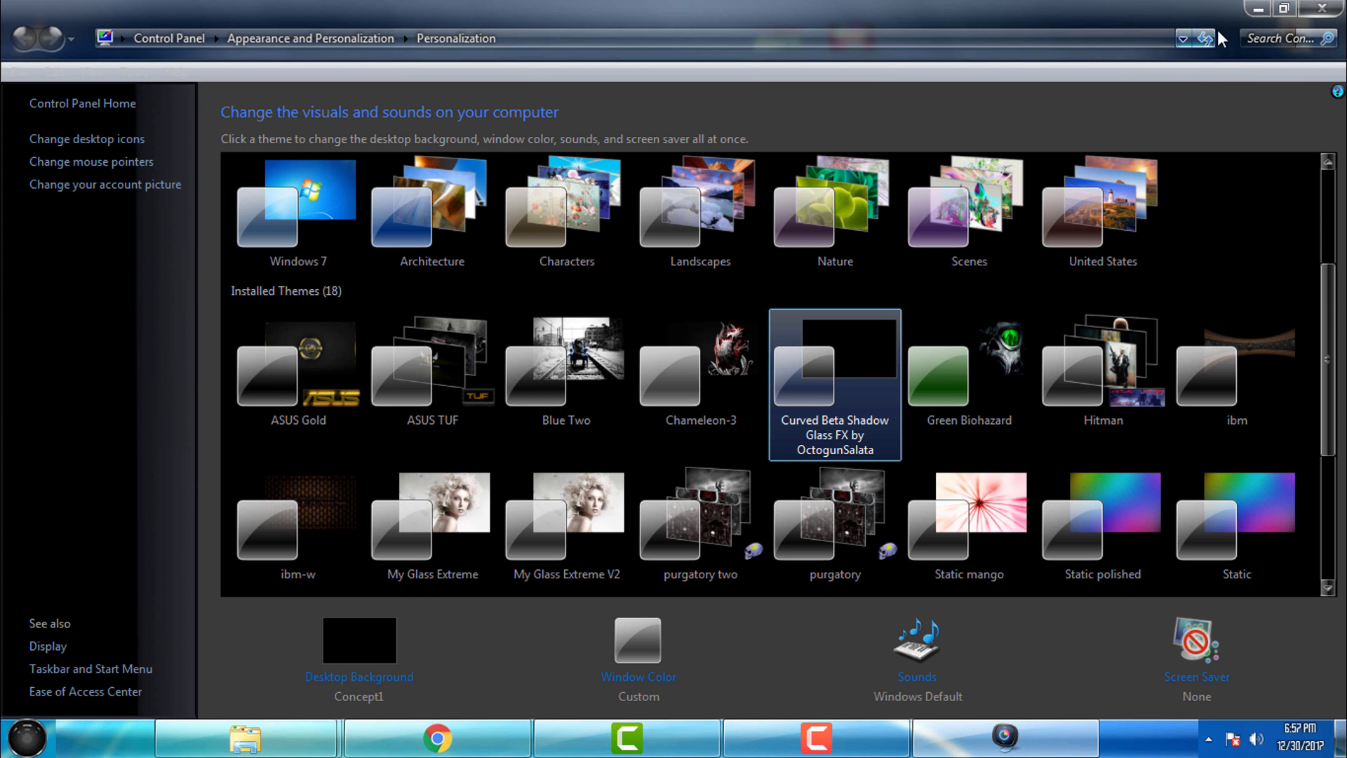
Step: Minimize the Personalization window and refresh the desktop
left_click(1258, 10)
right_click(572, 183)
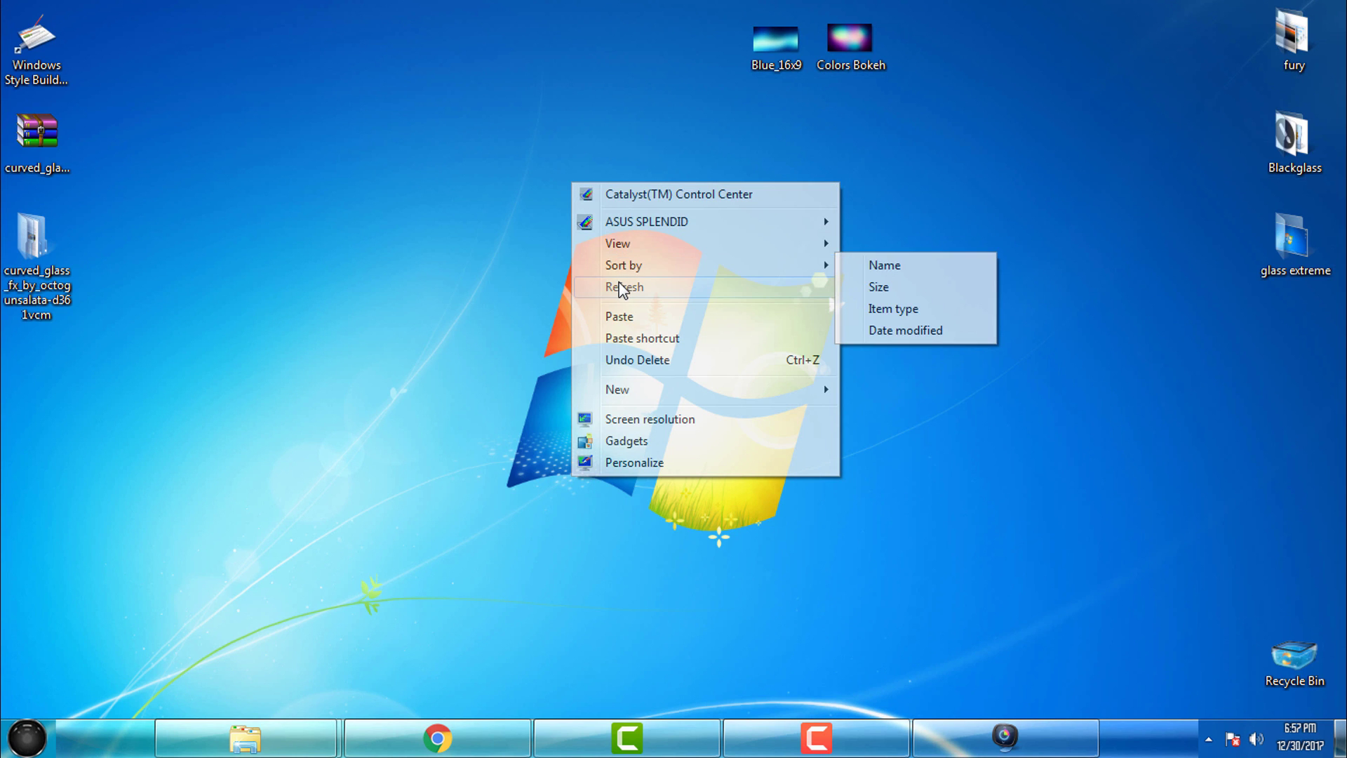
left_click(621, 288)
left_click_drag(355, 143, 1095, 554)
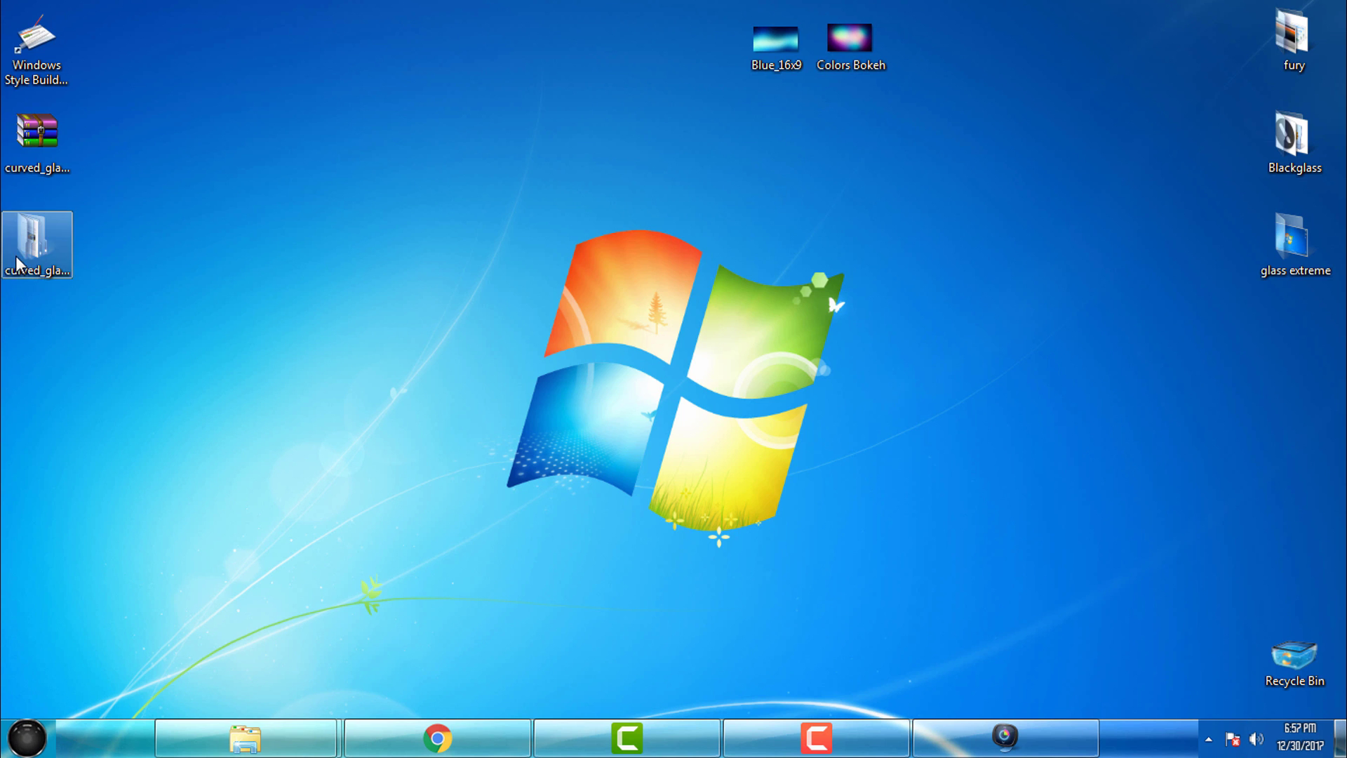
Step: Open curved_glass_fx_by_octogunsalata-d361vcm maximized, then its Curved Glass FX folder
double_click(32, 238)
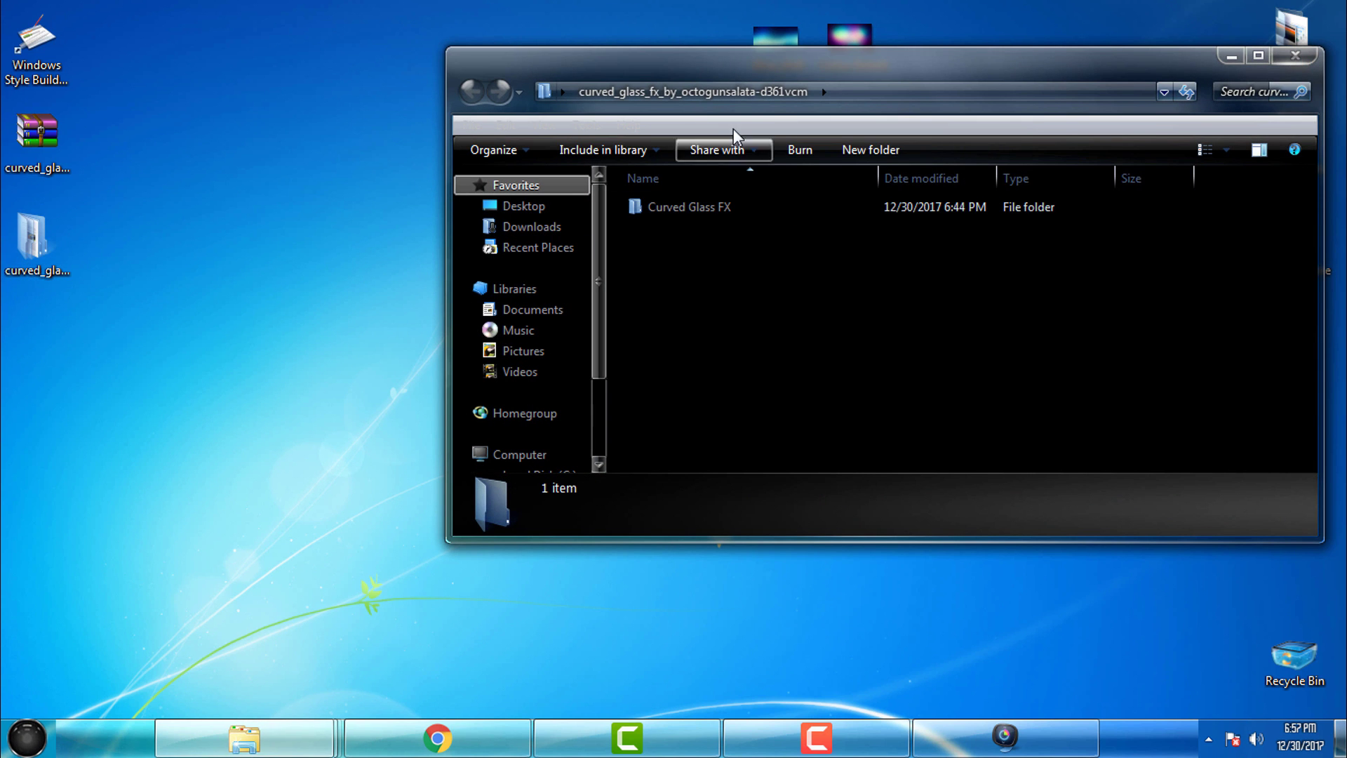
left_click_drag(742, 74, 617, 89)
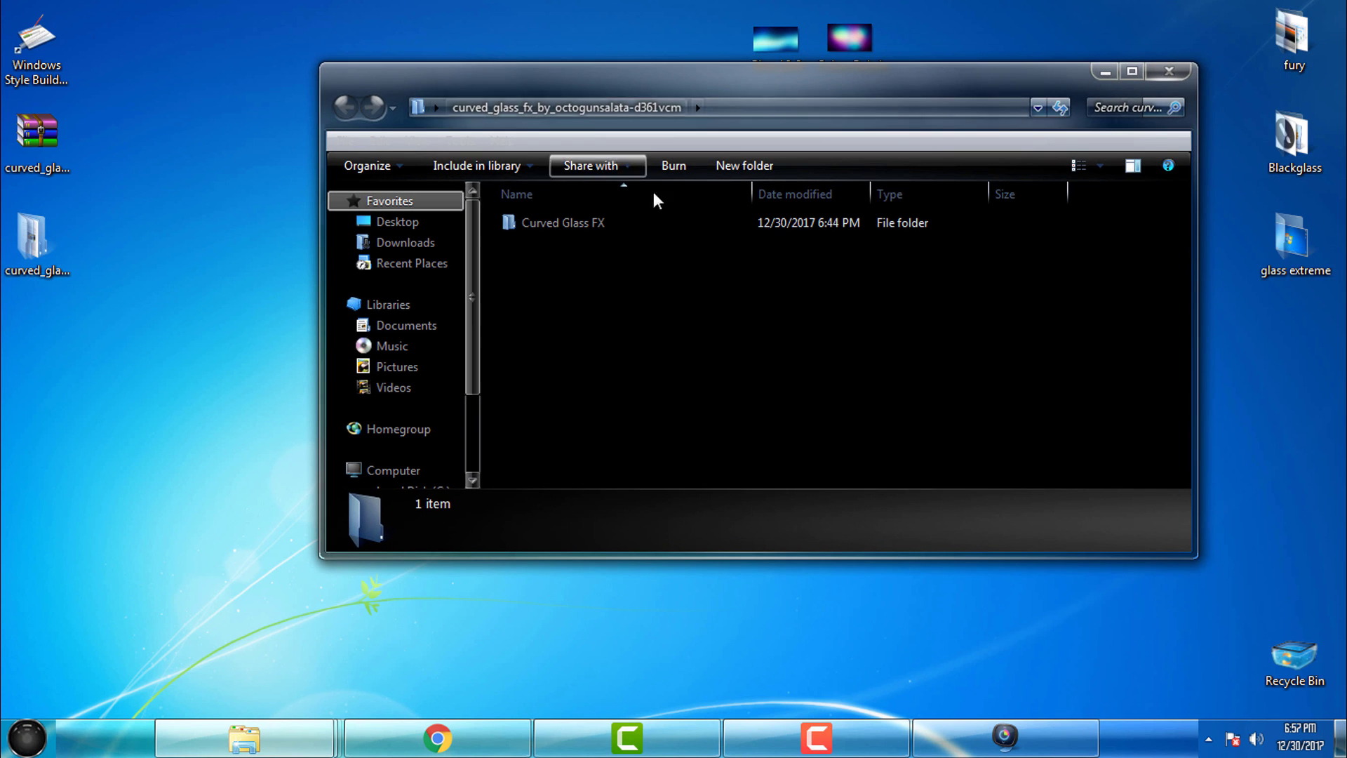
left_click(1132, 71)
left_click(239, 162)
double_click(239, 162)
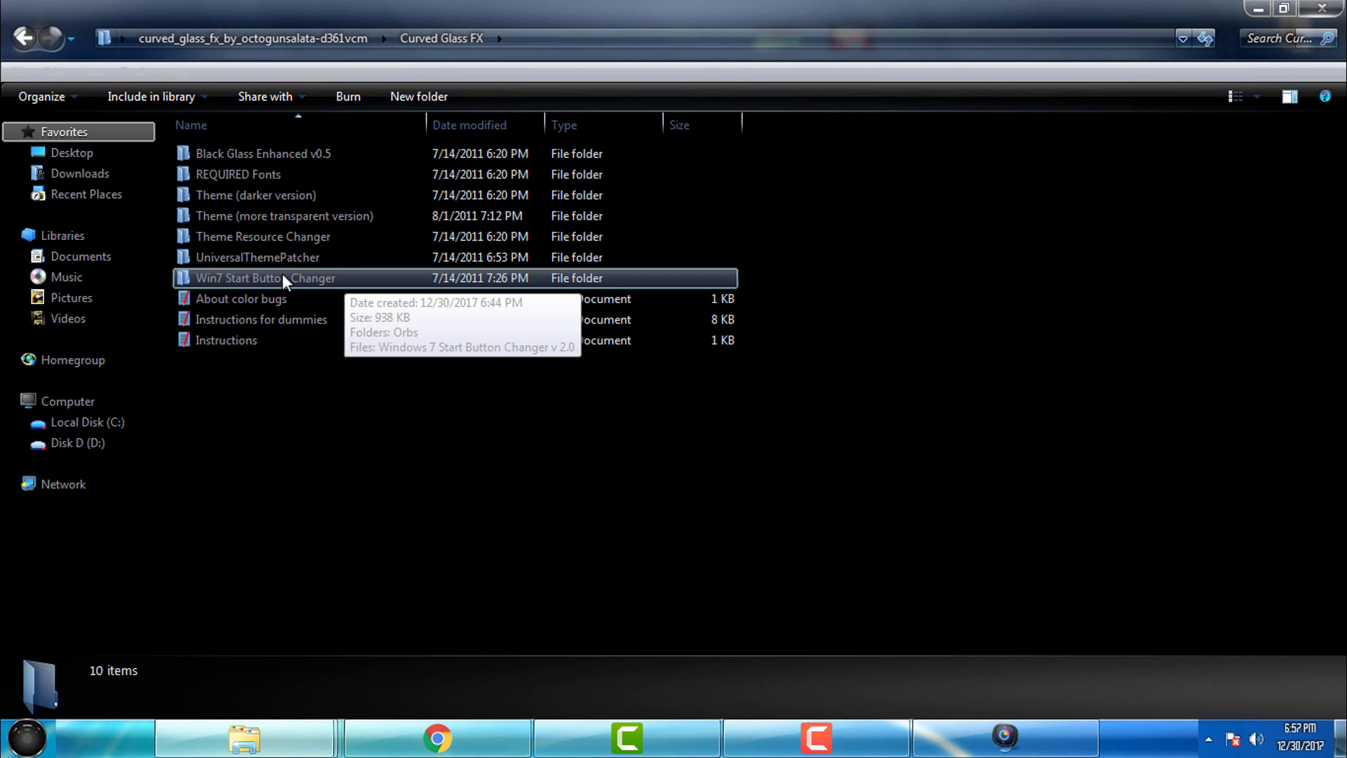
Step: Launch the Windows 7 Start Button Changer application from the Win7 Start Button Changer folder
double_click(313, 278)
left_click(241, 175)
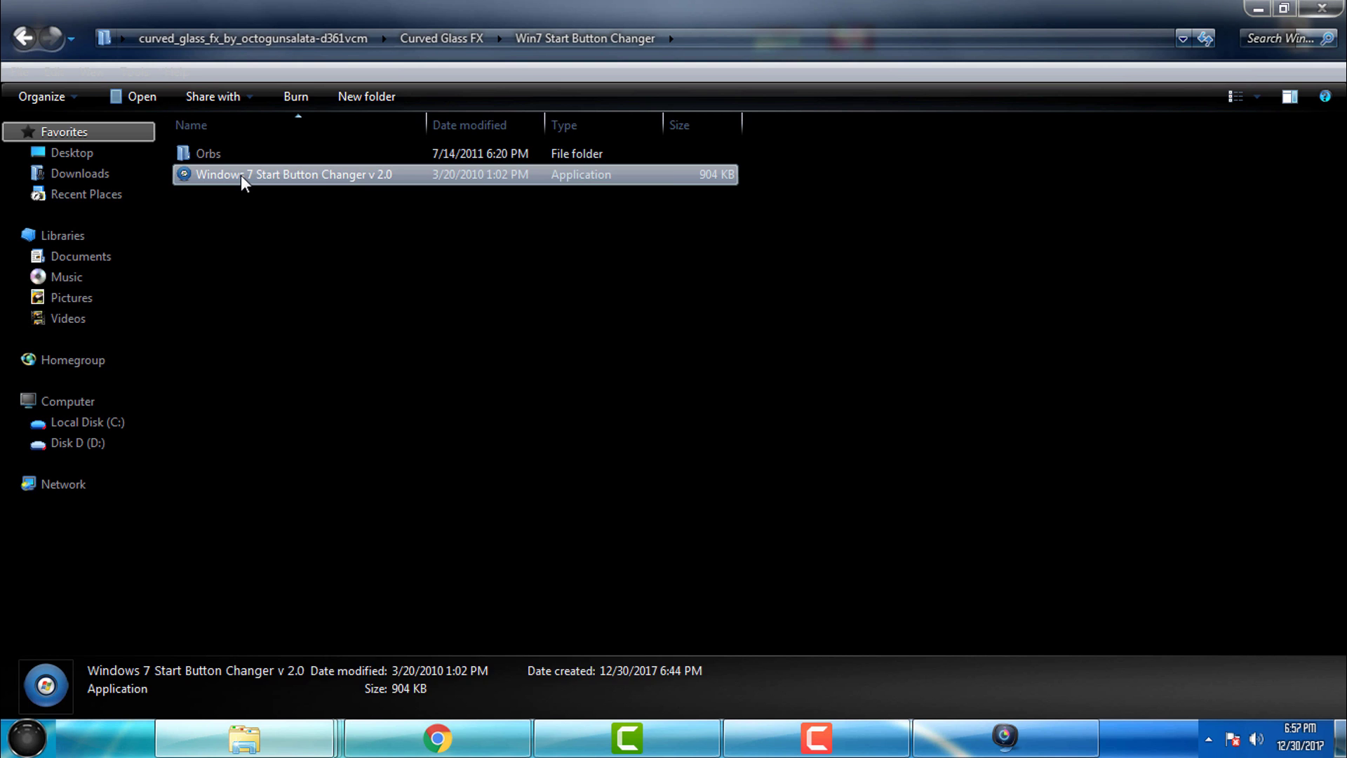
right_click(242, 175)
left_click(275, 187)
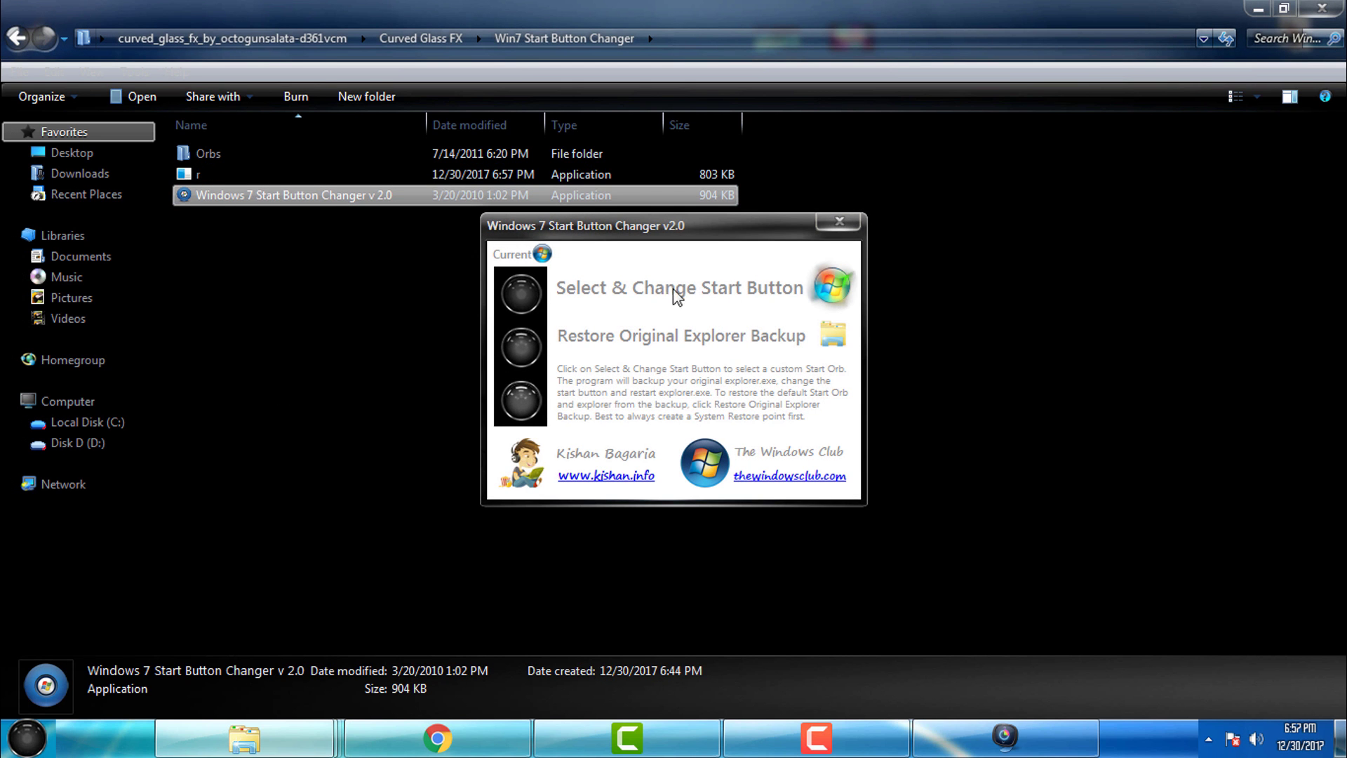
Step: Browse to the theme's Orbs folder and set the 6801001 orb as the Start button
left_click(821, 290)
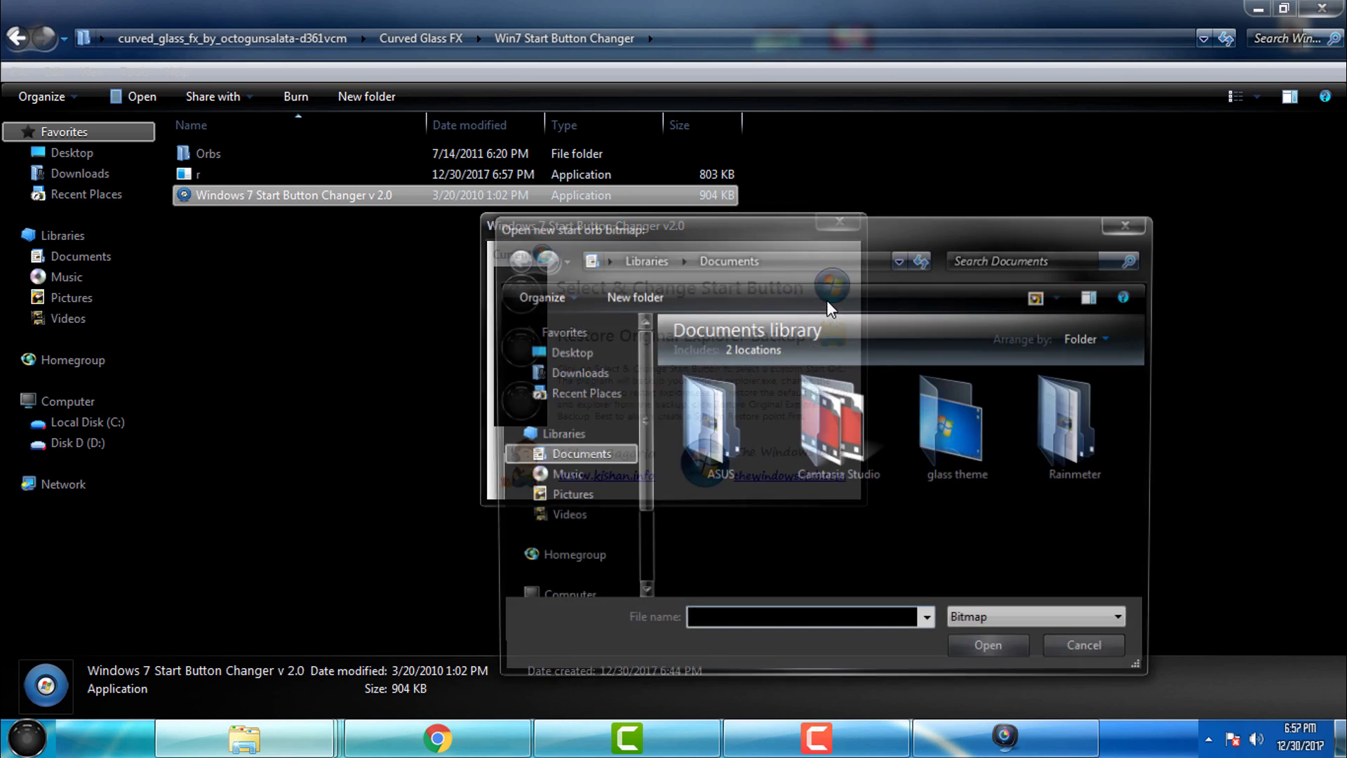
left_click(592, 354)
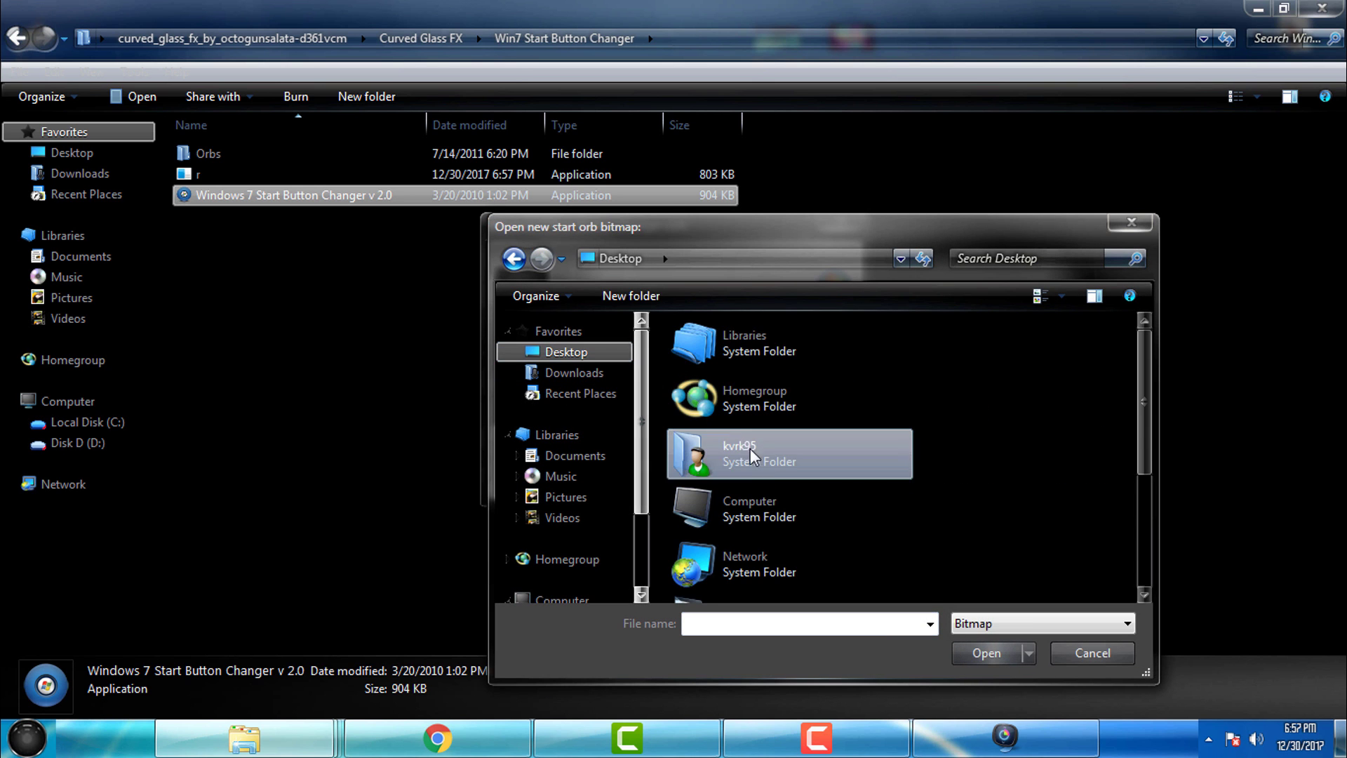
scroll(751, 449, "down", 3)
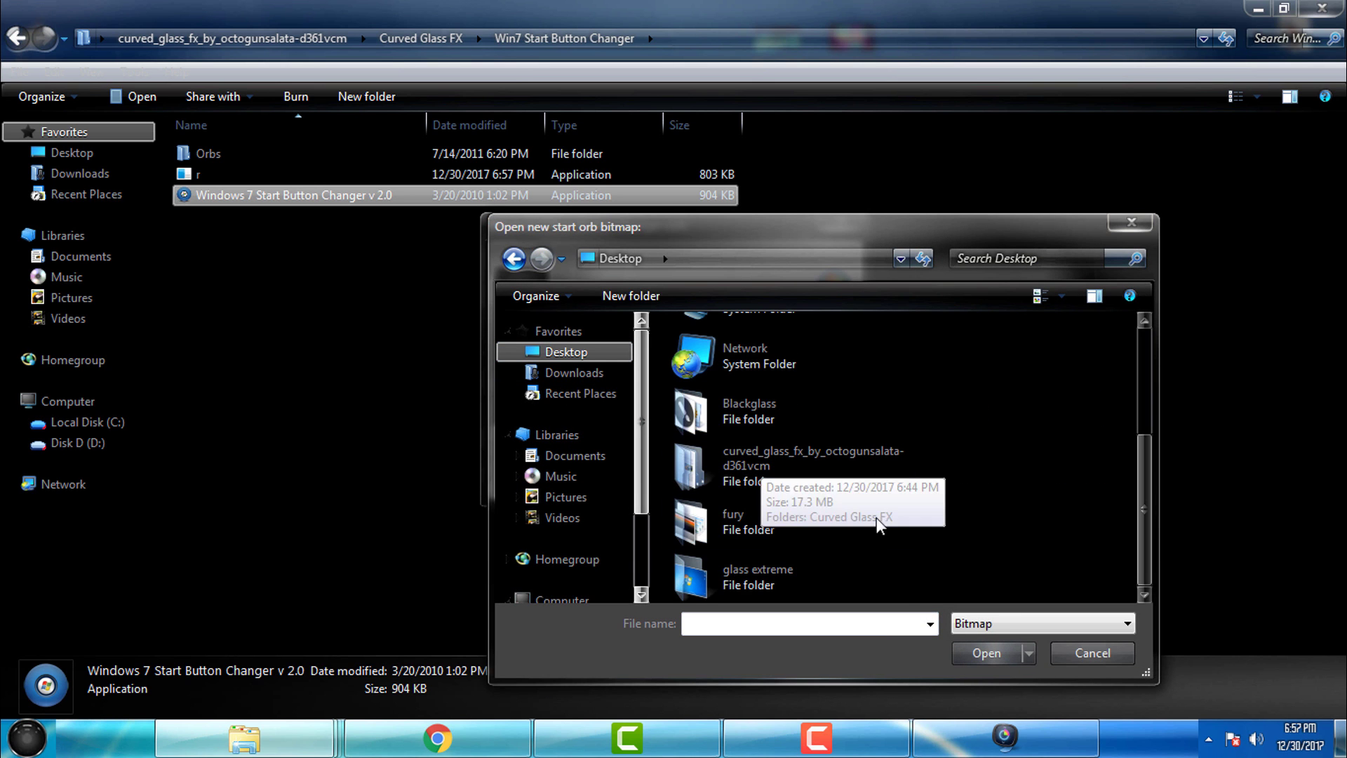
double_click(814, 474)
double_click(737, 359)
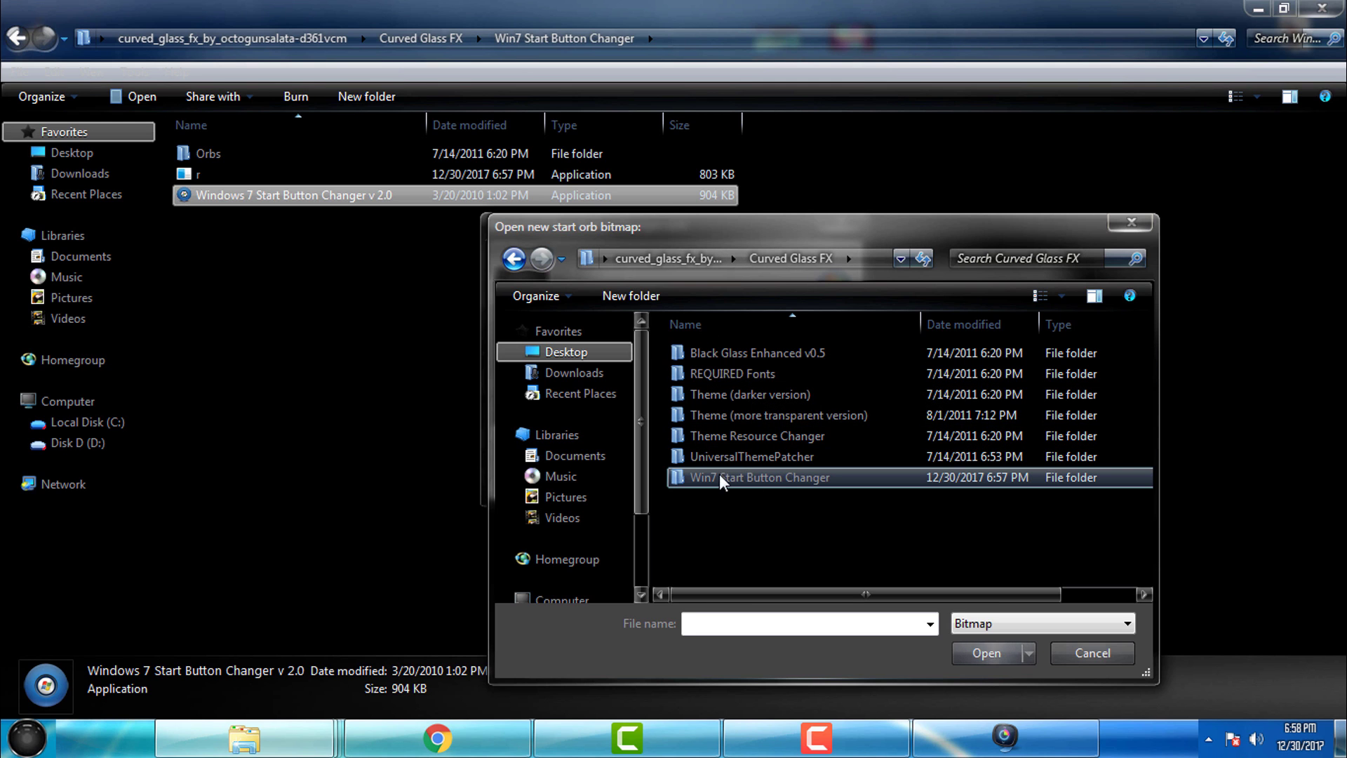
double_click(815, 482)
double_click(716, 358)
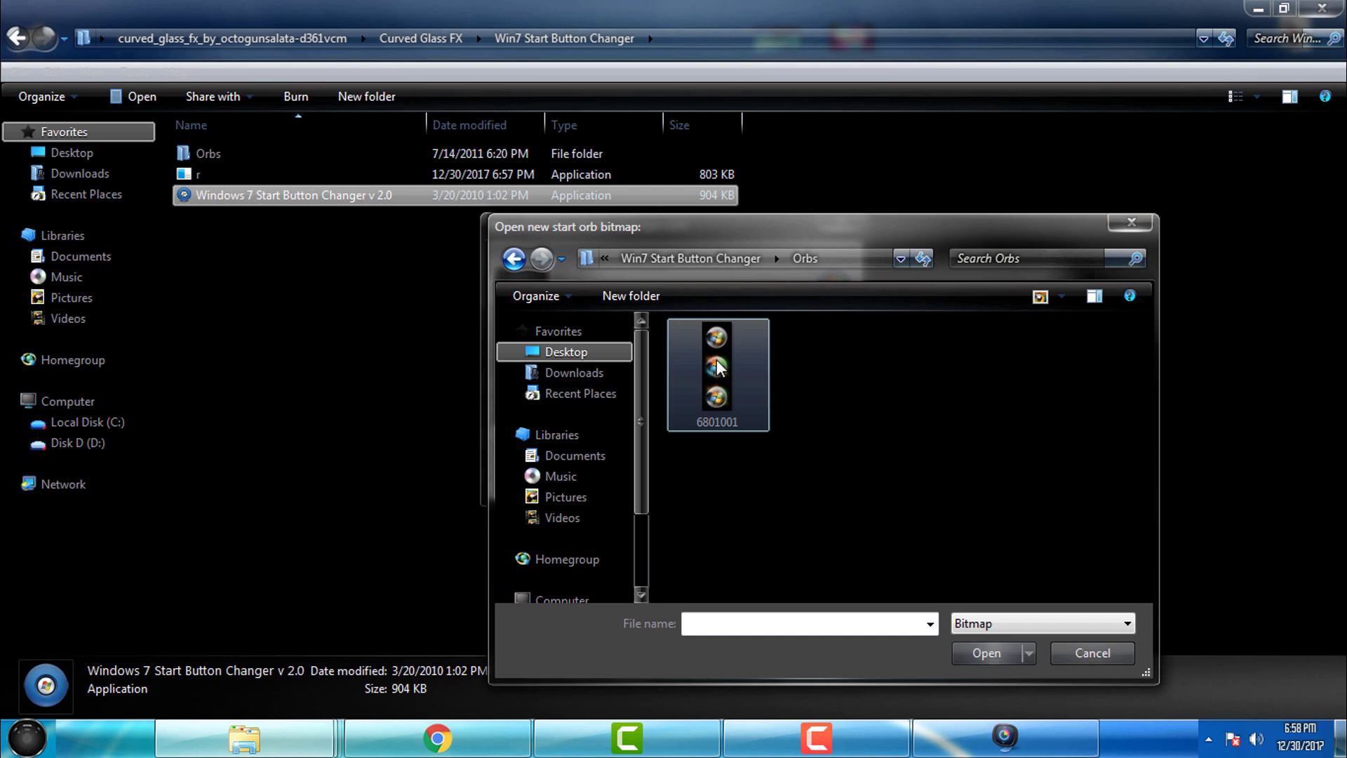
left_click(995, 642)
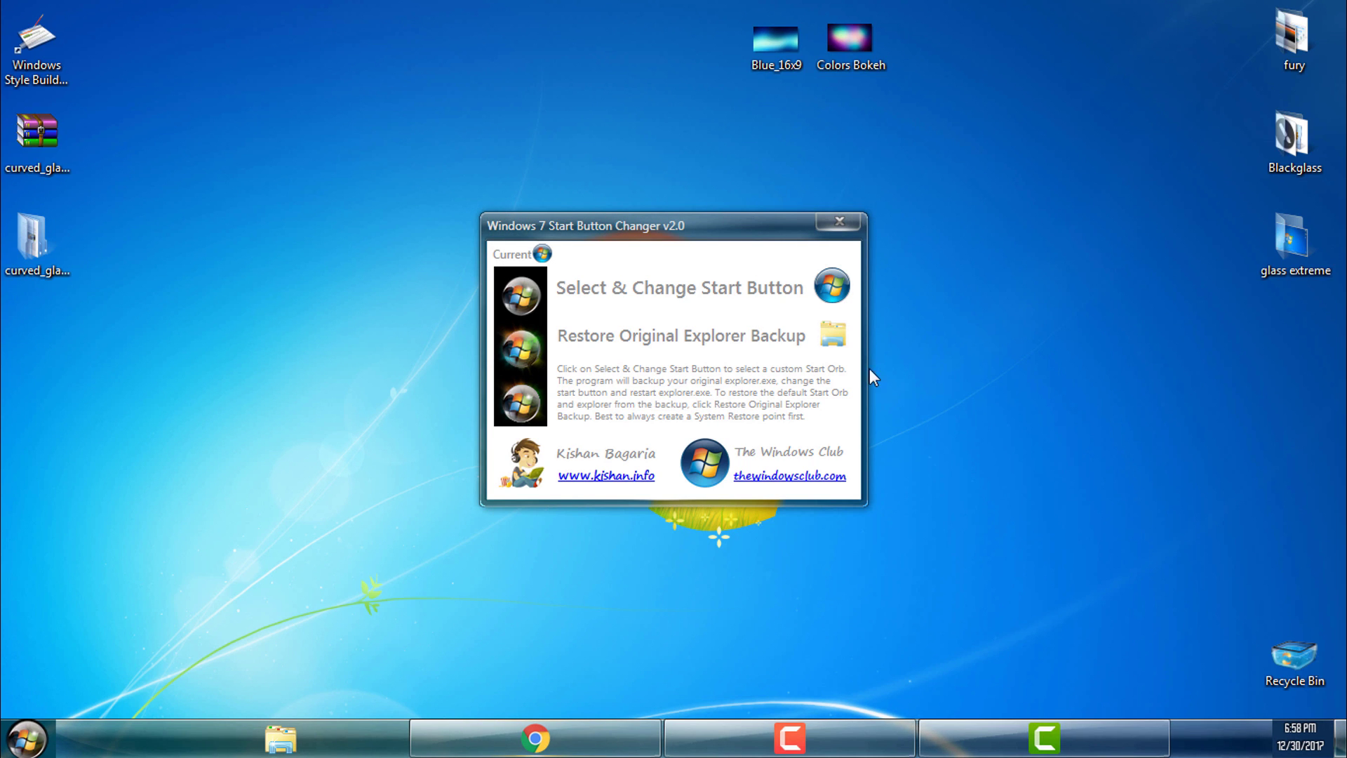
Step: Close the Start Button Changer tool and refresh the desktop twice
left_click(850, 225)
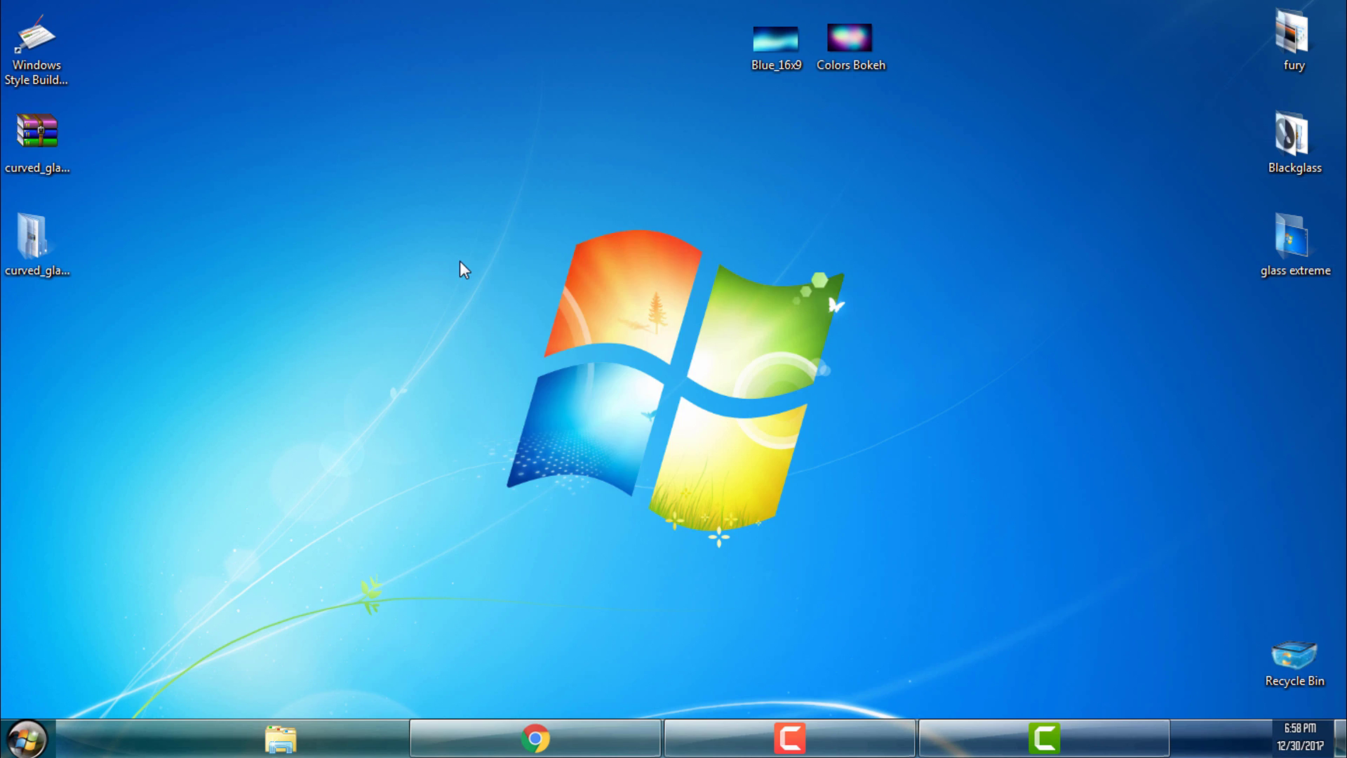
right_click(461, 264)
left_click(500, 366)
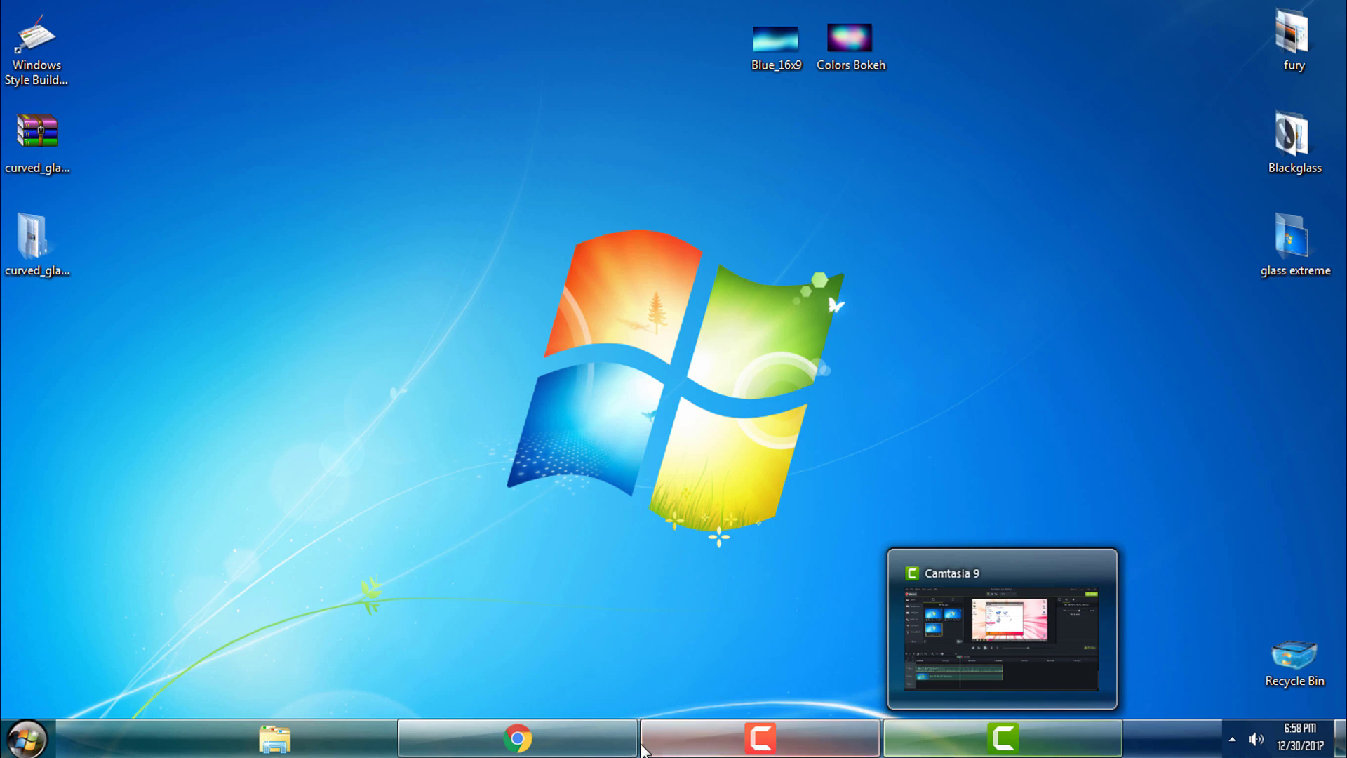
right_click(267, 350)
left_click(298, 455)
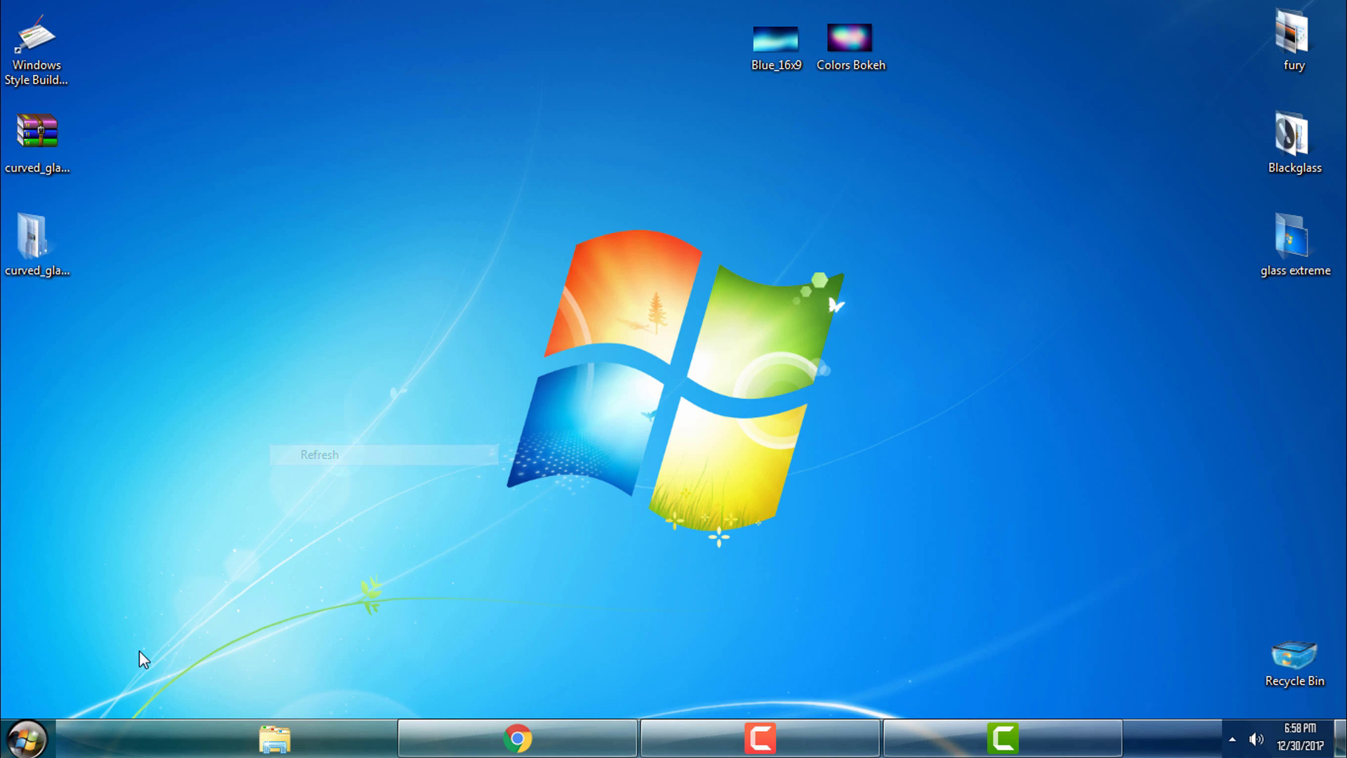
Step: Check the new Start orb, then view Computer in an Explorer window and close it
left_click(28, 739)
left_click(483, 407)
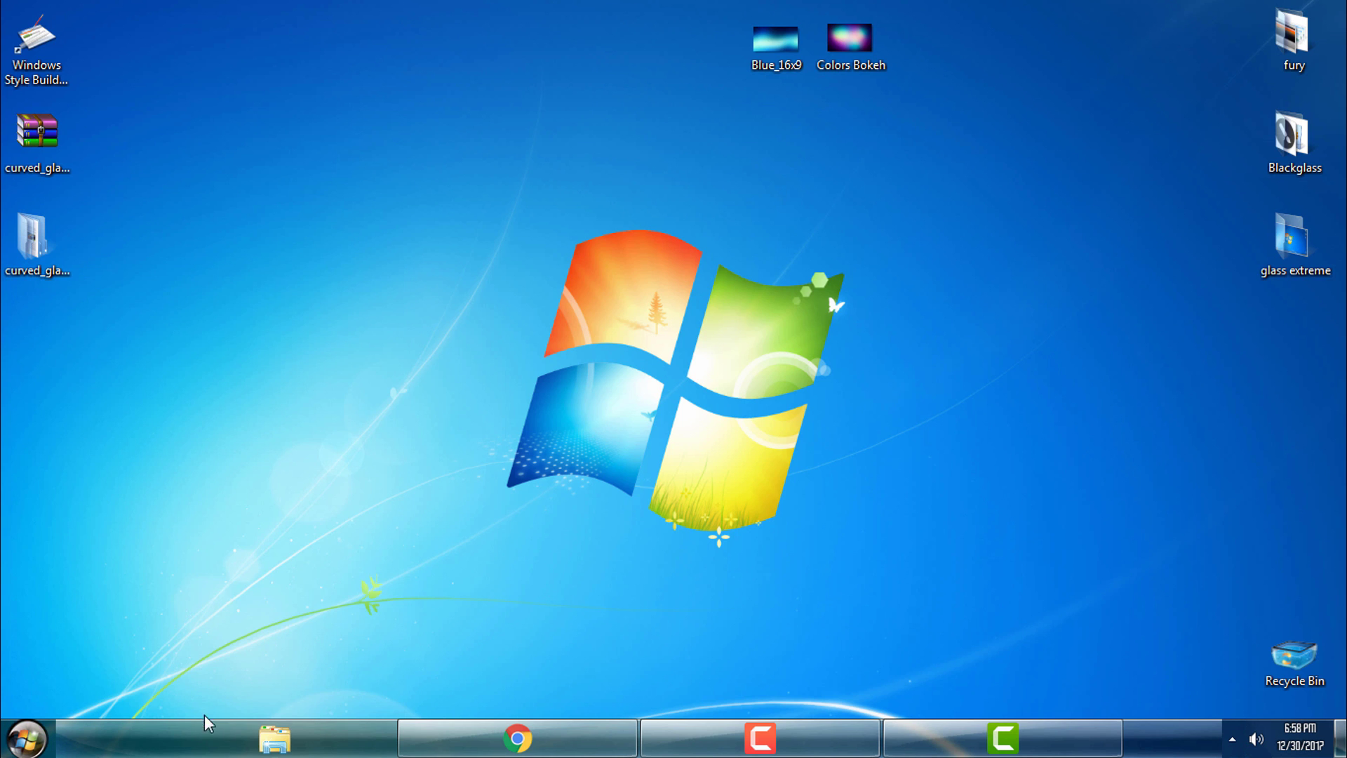
left_click(274, 736)
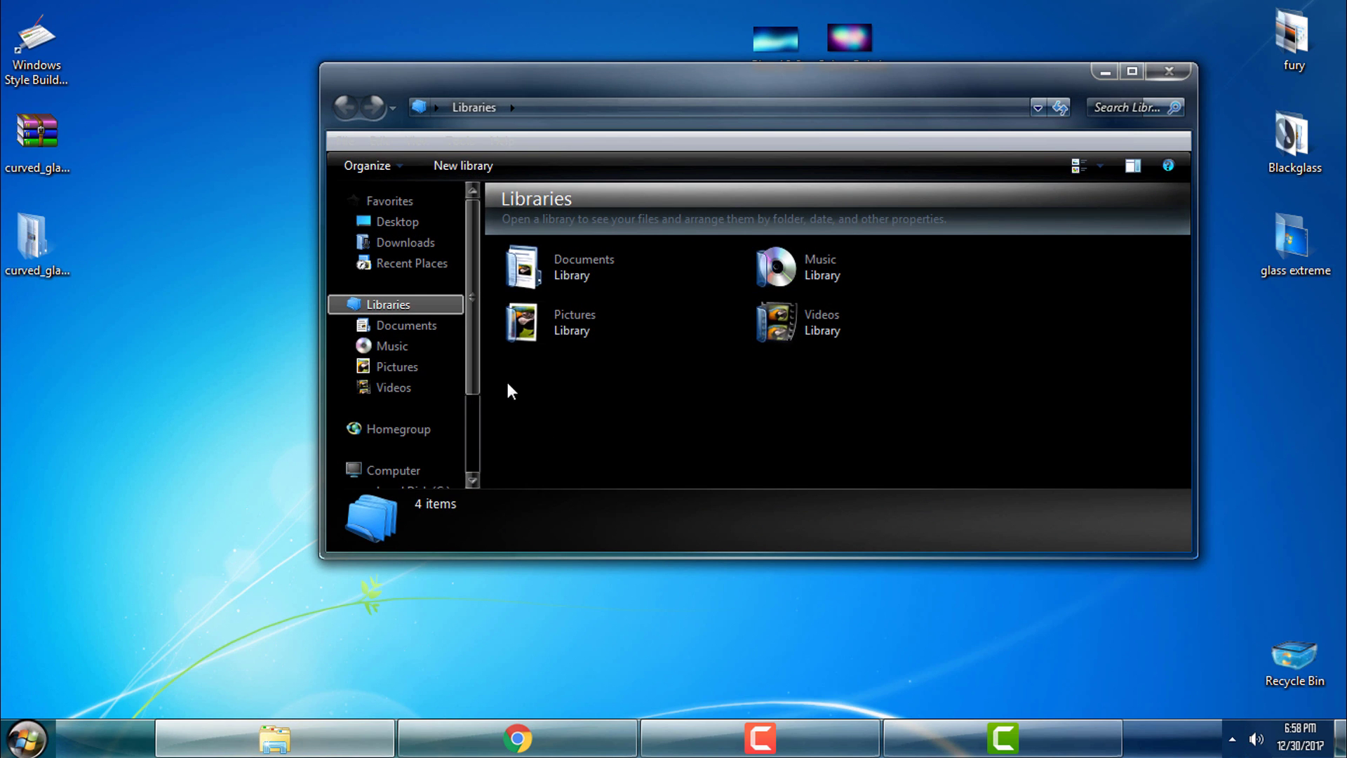
left_click_drag(478, 364, 466, 437)
left_click(383, 379)
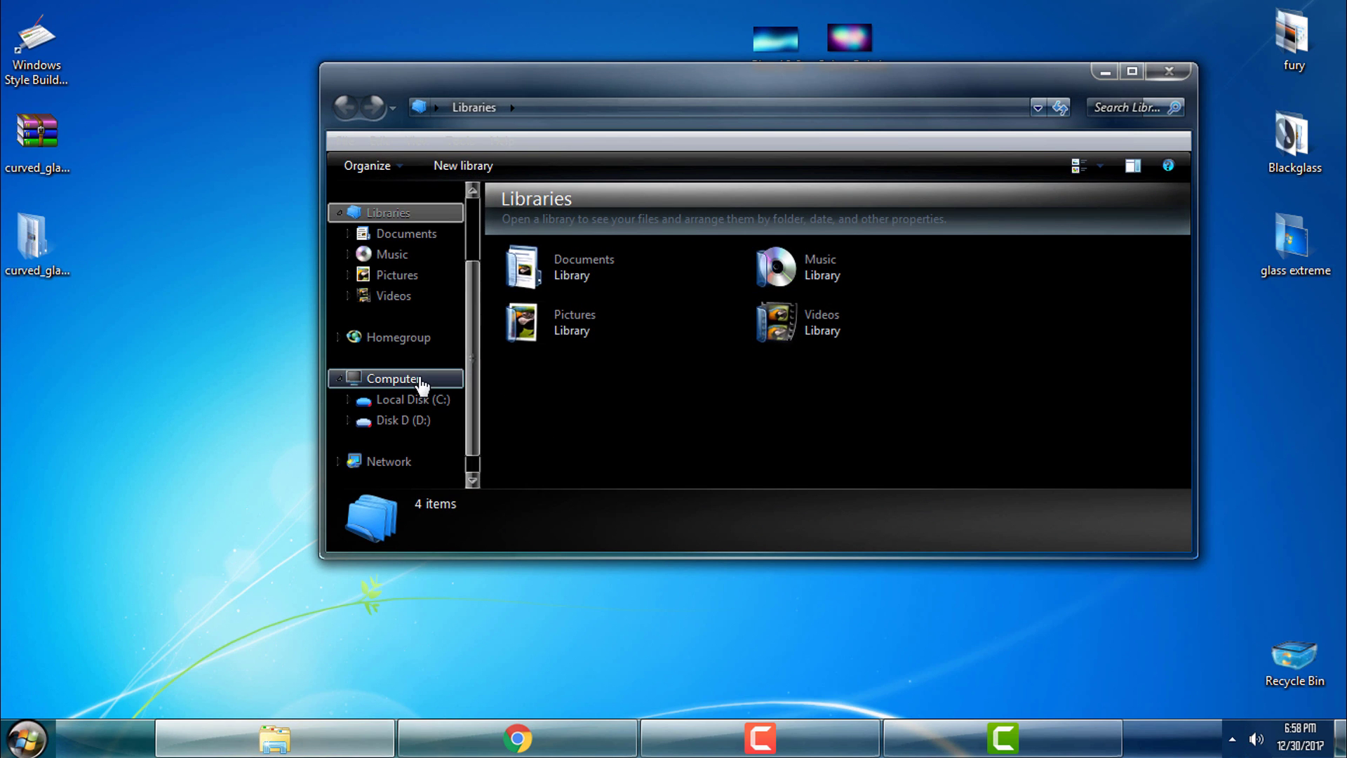
left_click(1133, 69)
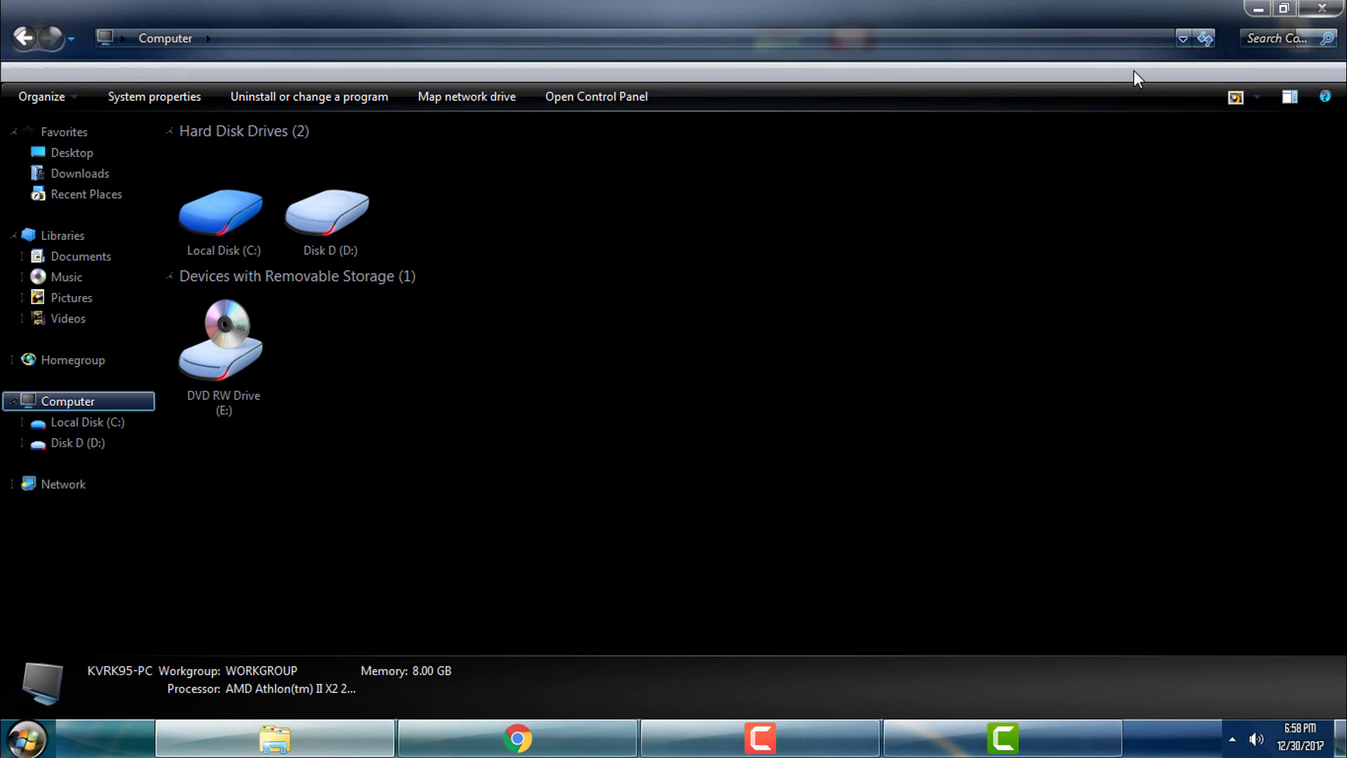
left_click_drag(915, 11, 736, 99)
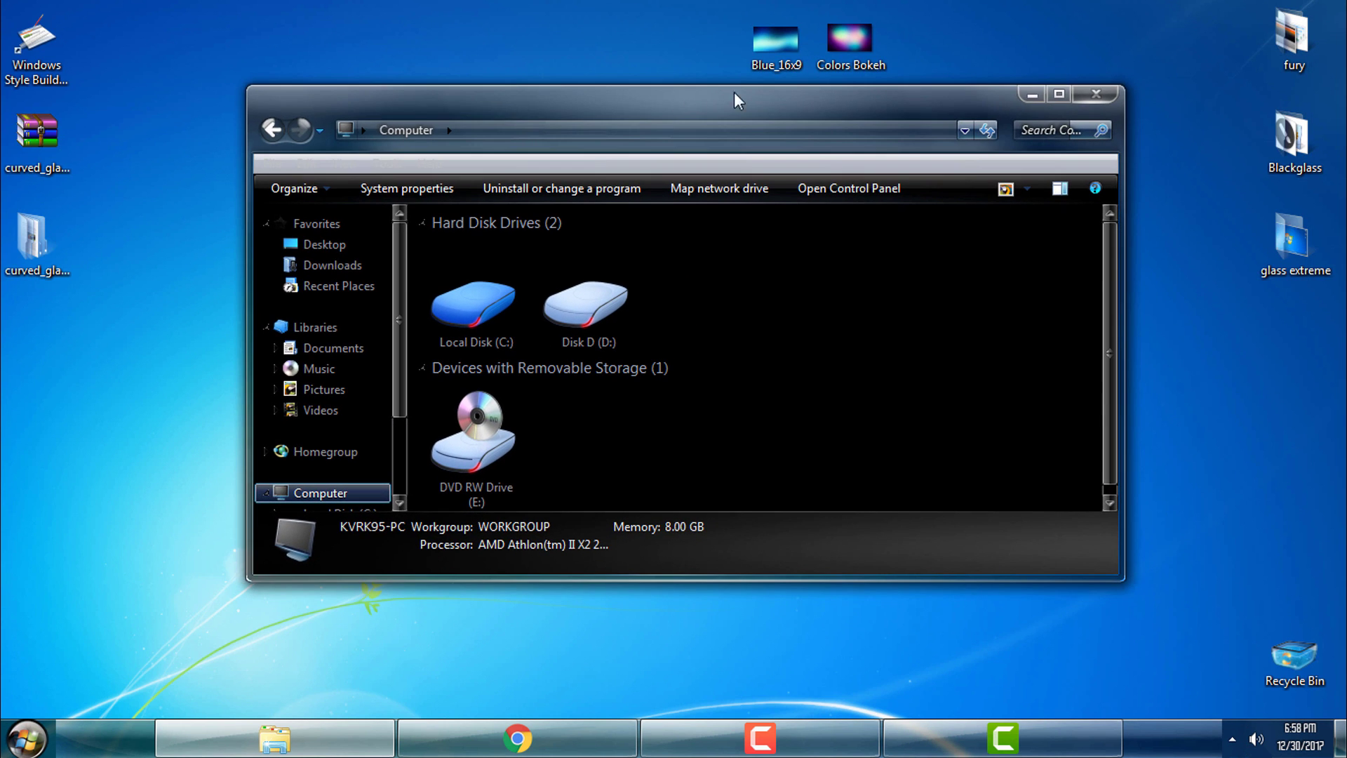
left_click(1097, 94)
Step: Browse the curved glass download into the Black Glass Enhanced v0.5 folder, then close it
double_click(59, 267)
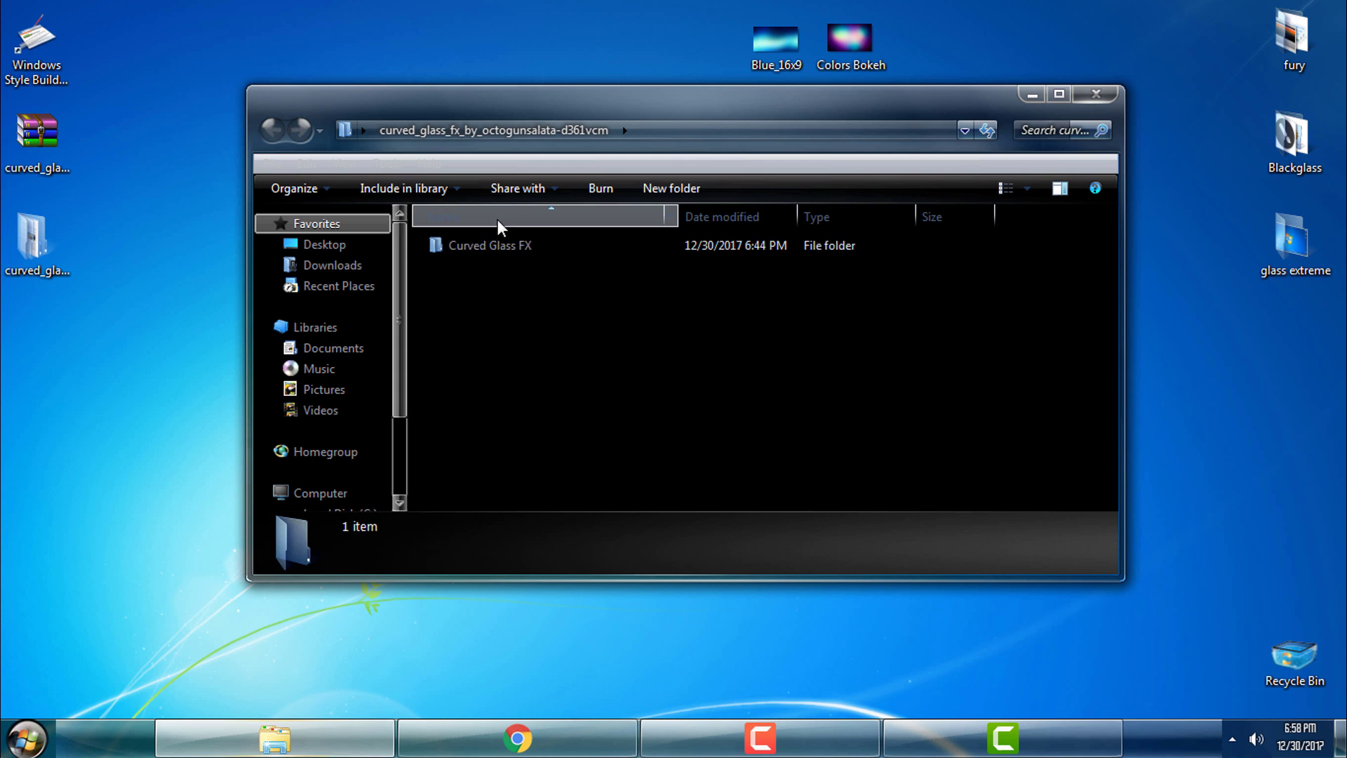
double_click(494, 242)
double_click(494, 248)
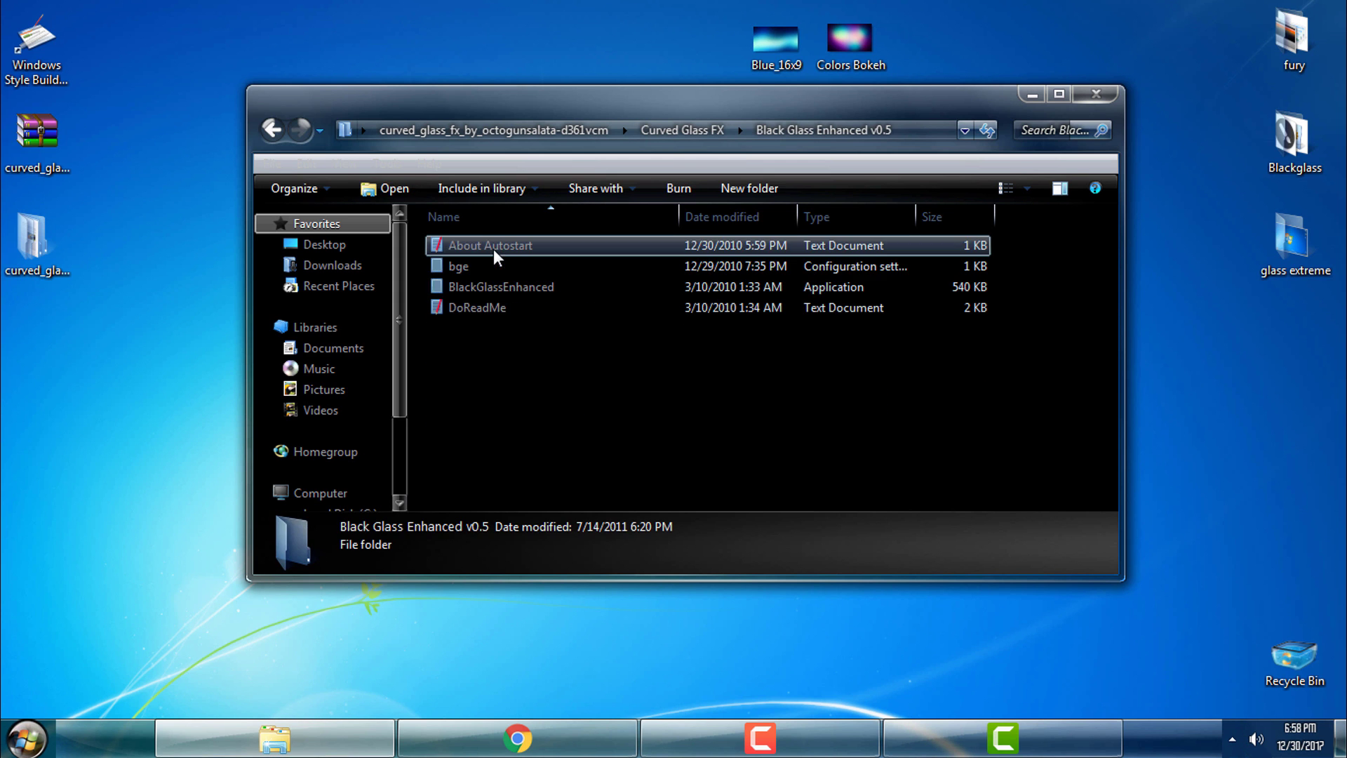
left_click(498, 280)
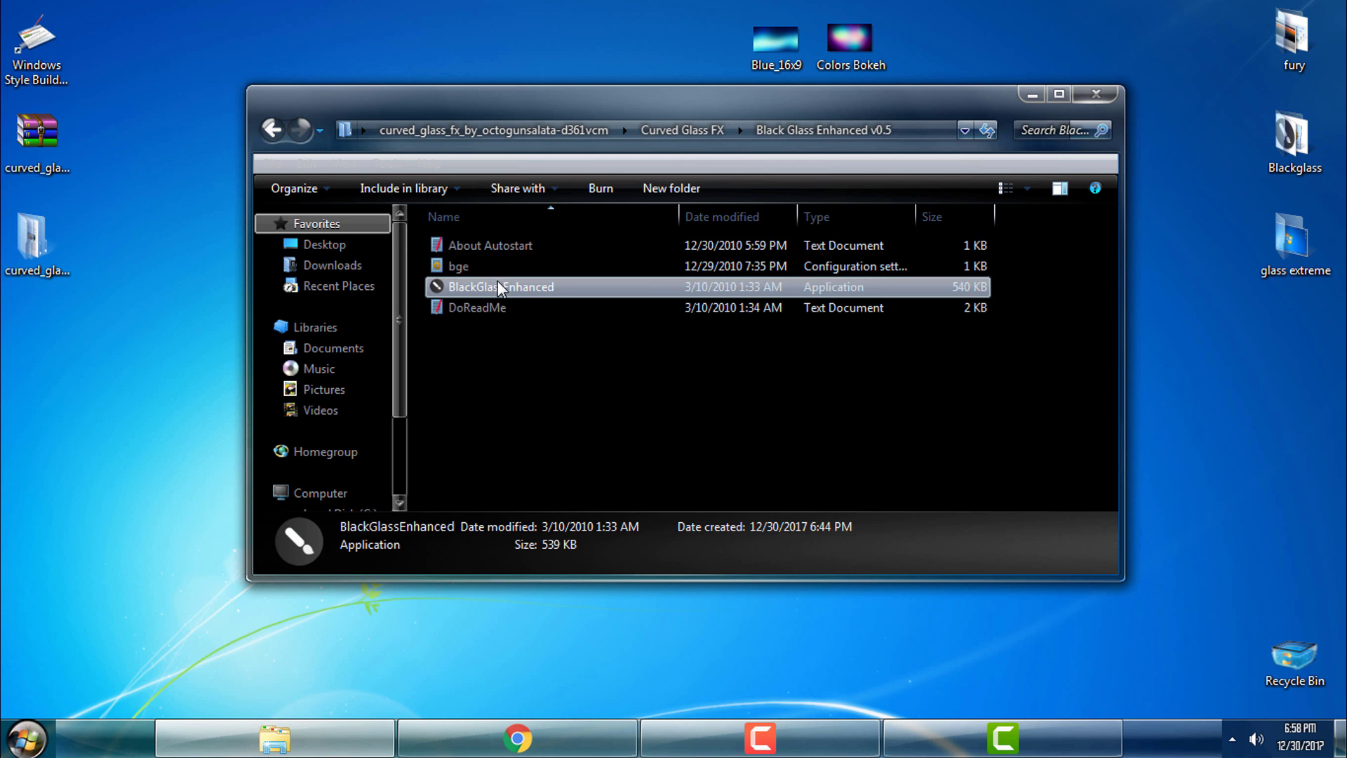
left_click(1096, 94)
Step: Run Blackglass.exe from the desktop Blackglass folder and close that folder
double_click(1313, 174)
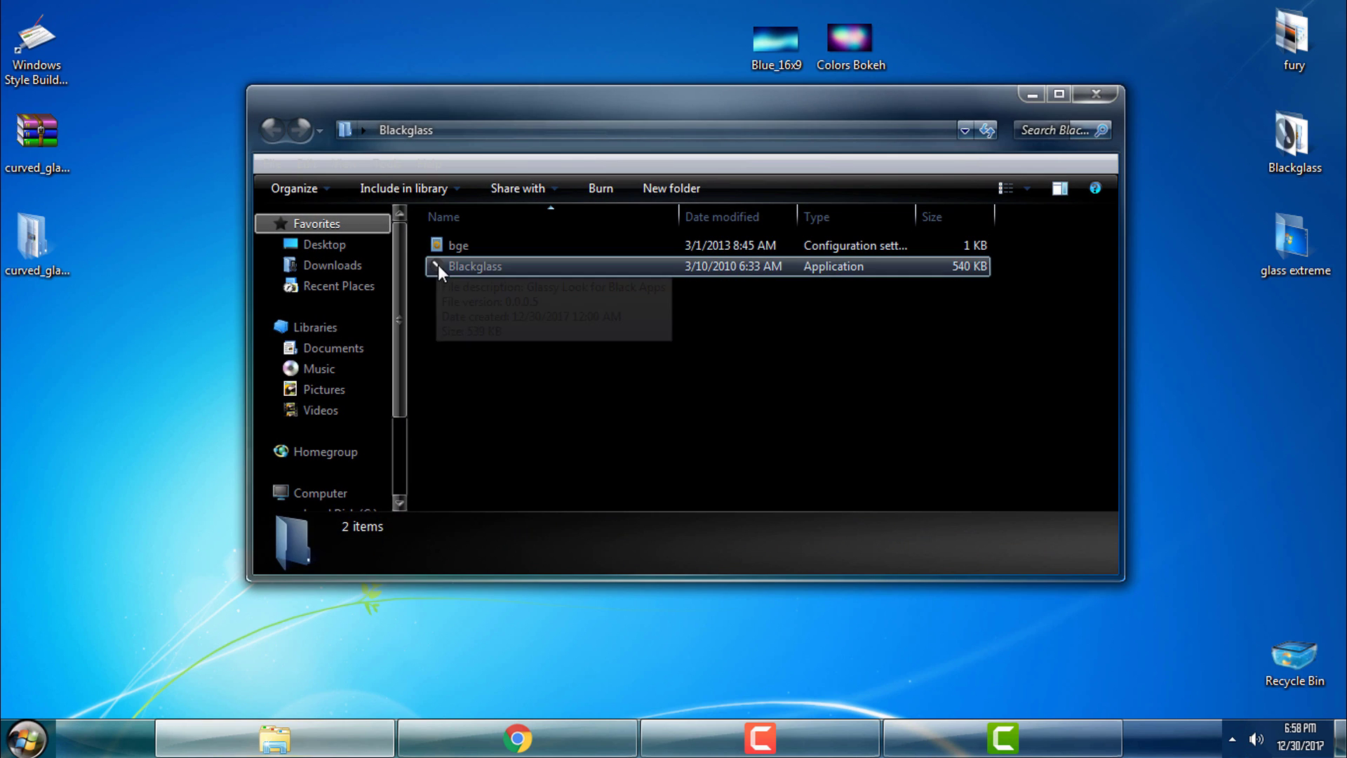
double_click(437, 266)
left_click(1086, 94)
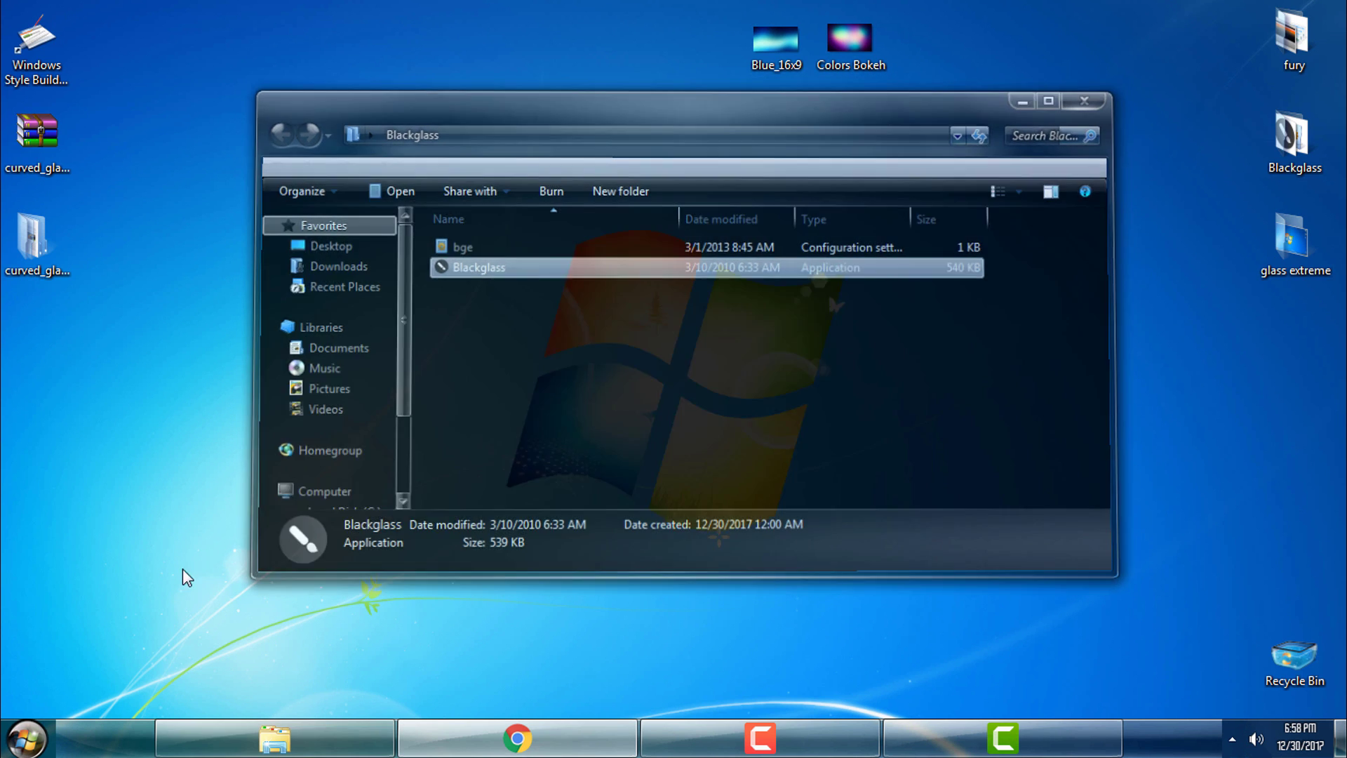
Step: Open a Libraries Explorer window to check the glass effect, reposition it, then close it
left_click(274, 739)
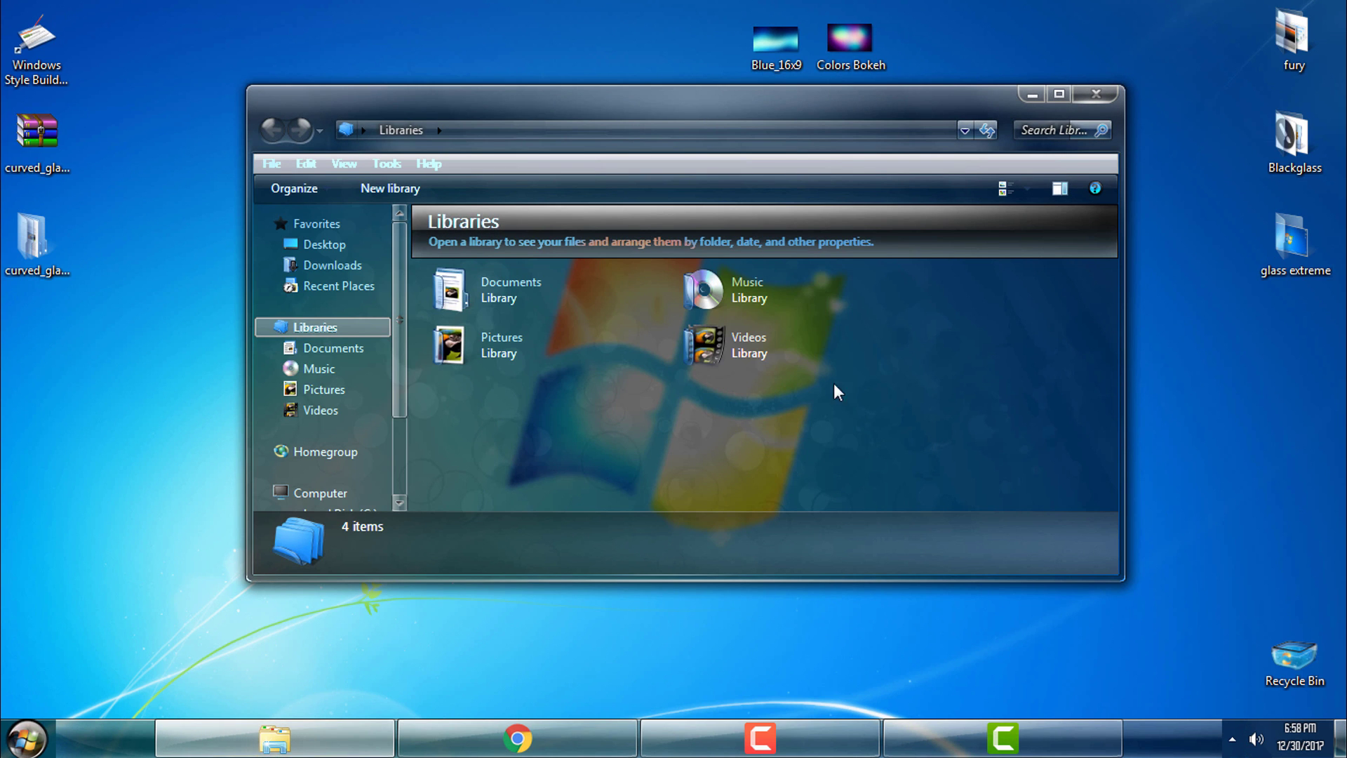
left_click_drag(791, 117, 757, 254)
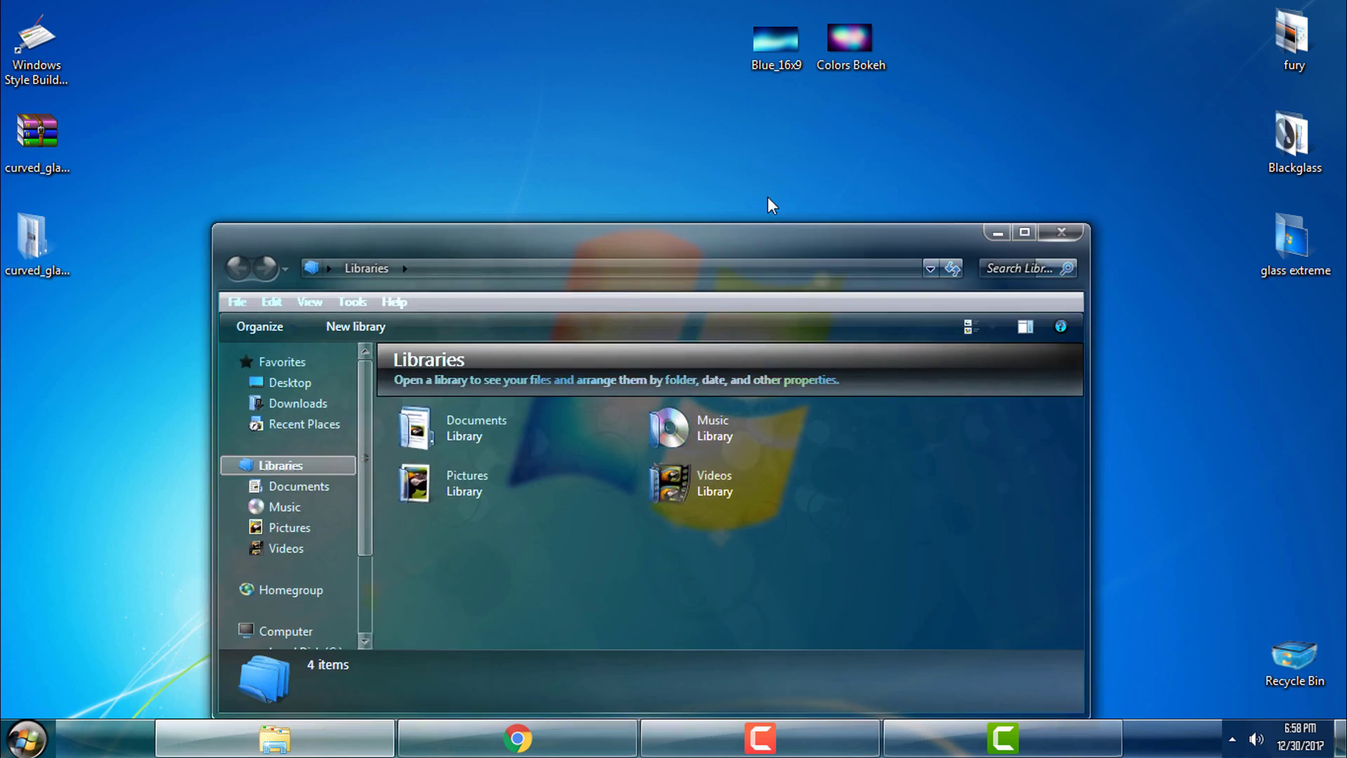
left_click_drag(768, 198, 886, 150)
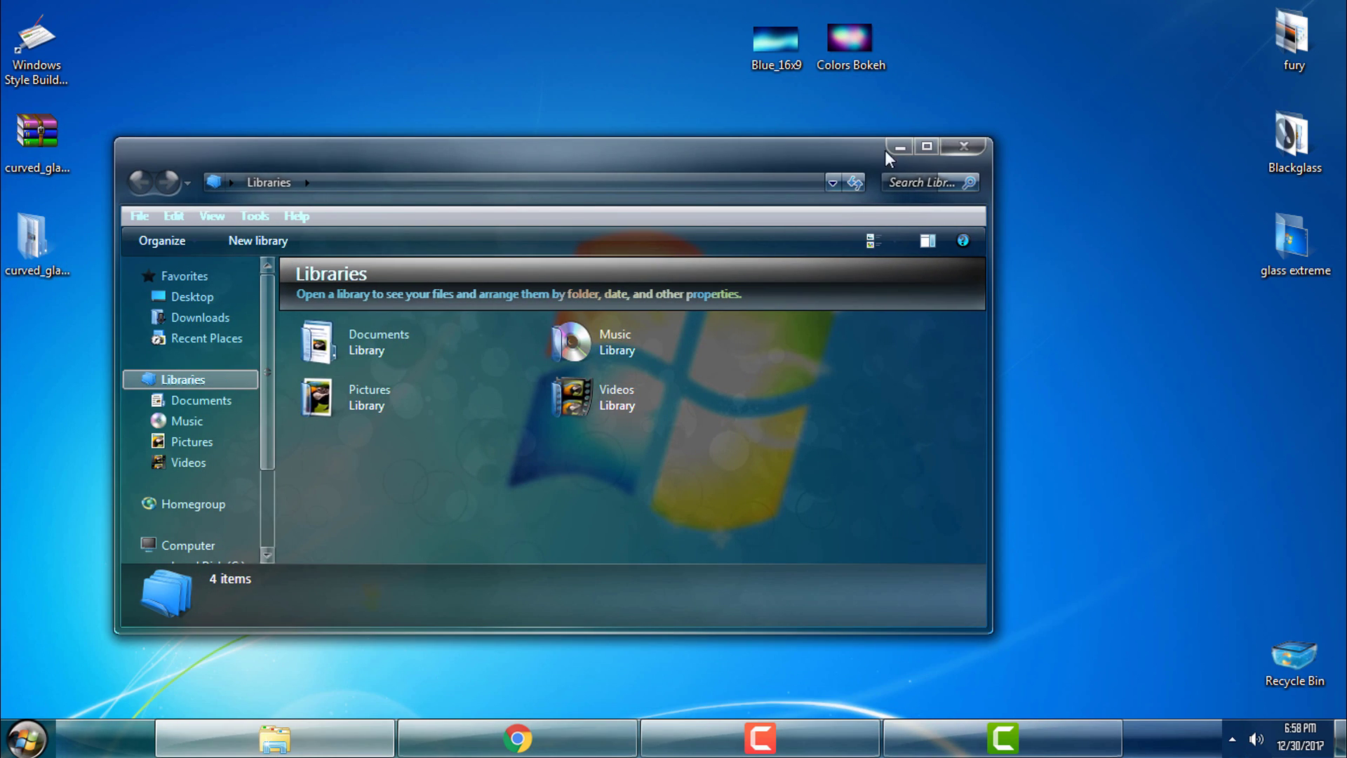
left_click(966, 148)
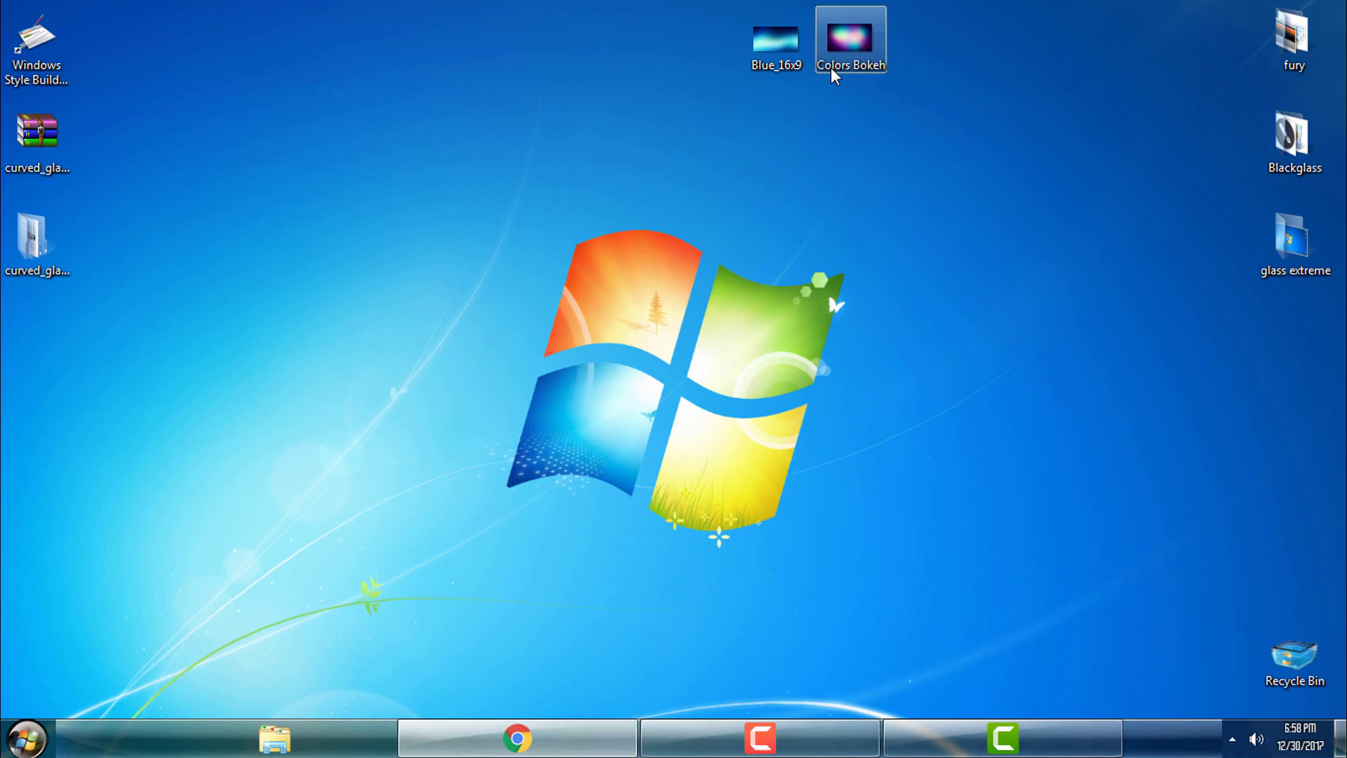
Step: Set the Colors Bokeh image as the desktop background and close Photo Viewer
double_click(831, 68)
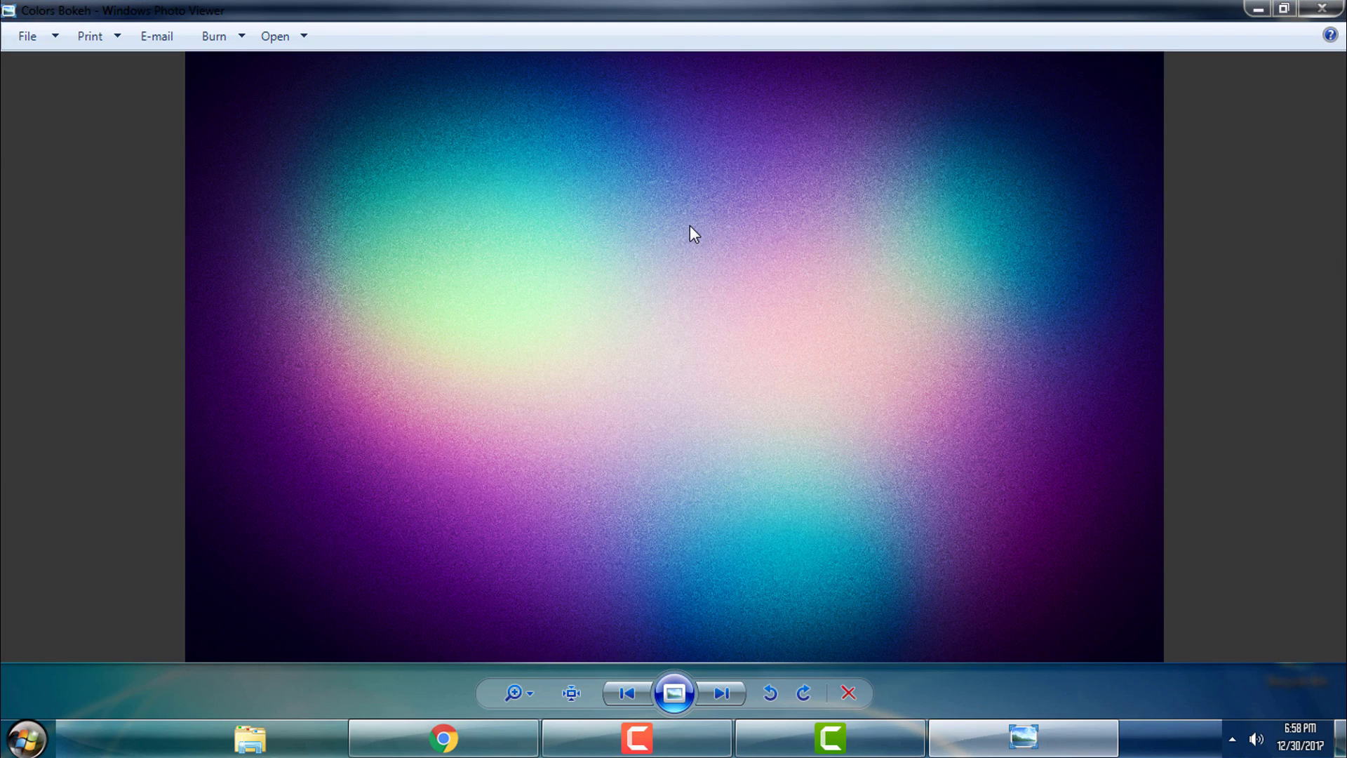
right_click(690, 225)
left_click(739, 264)
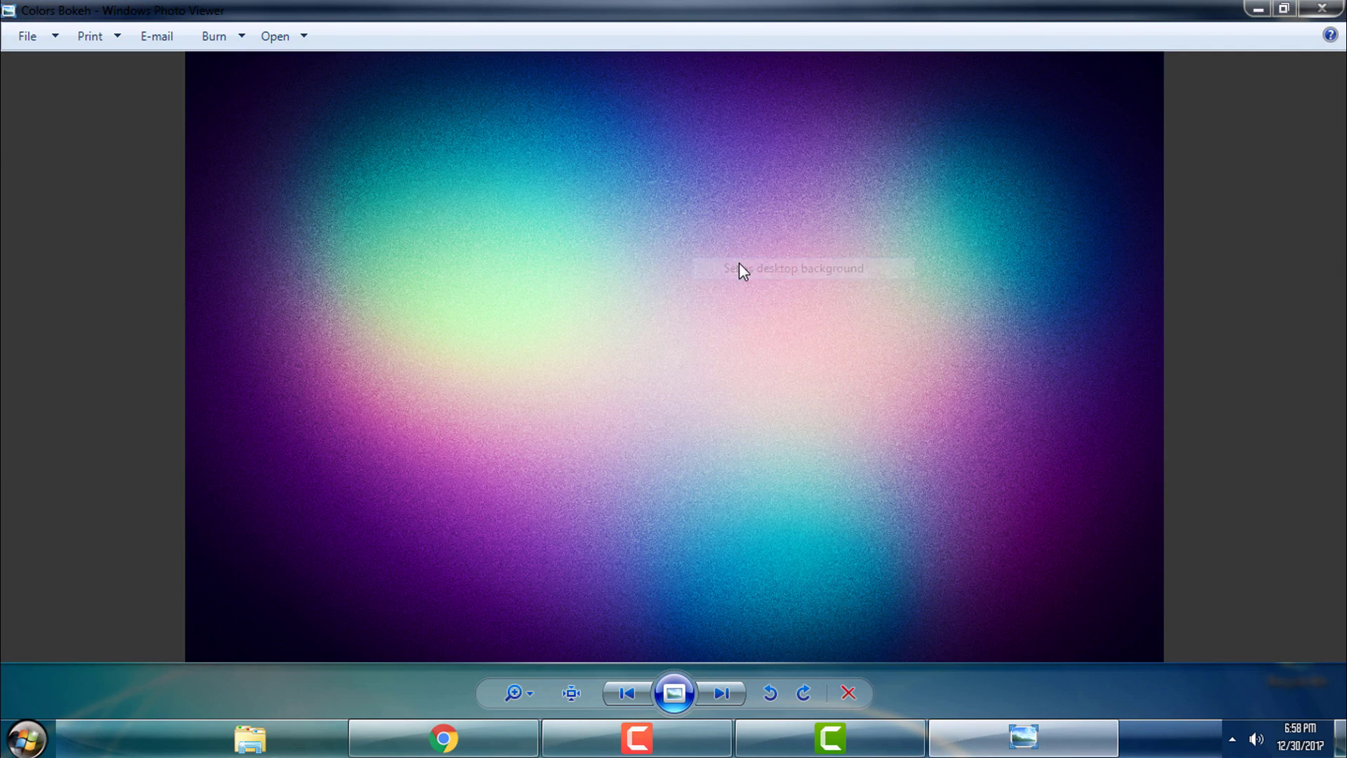
left_click(1306, 14)
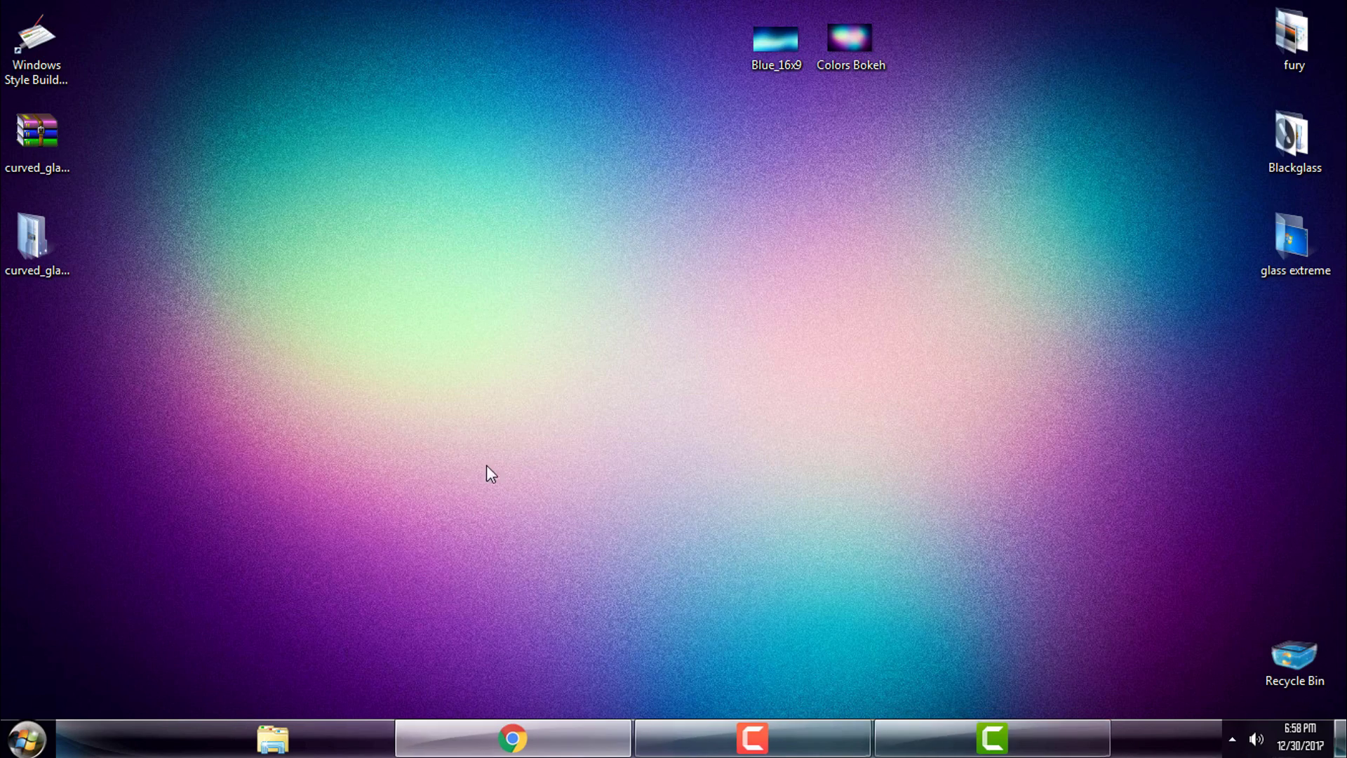
Step: Open Explorer at the Computer drive view, reposition it, then close it and toggle the Start menu
left_click(275, 738)
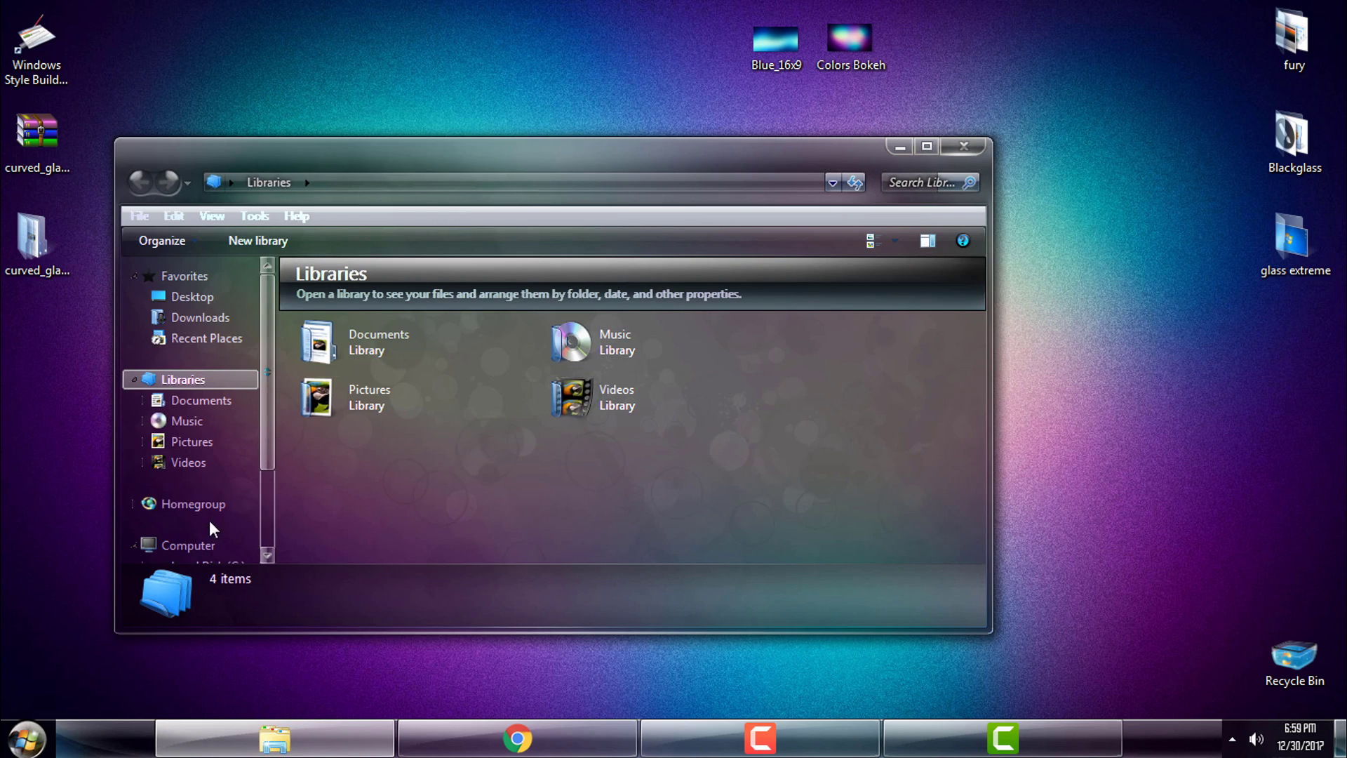
scroll(264, 489, "down", 2)
left_click(188, 453)
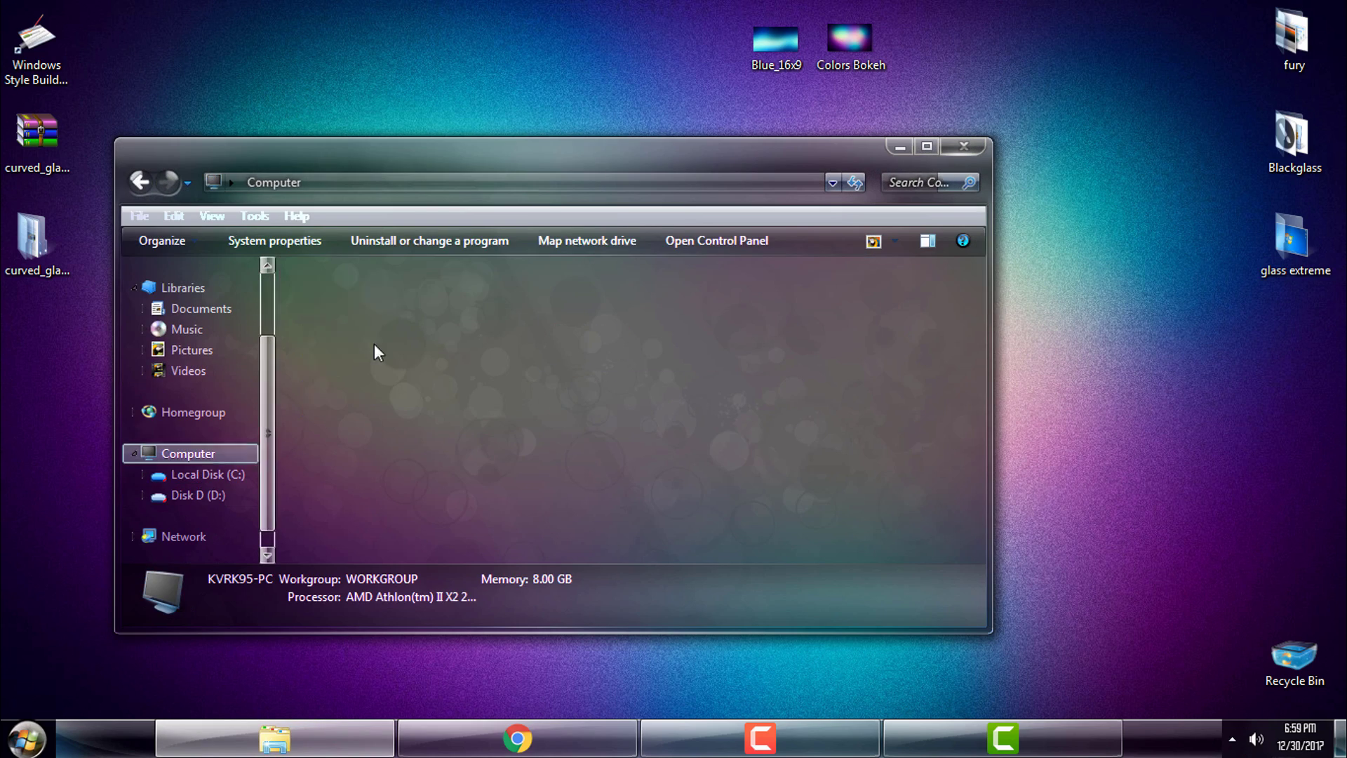
left_click_drag(568, 162, 692, 93)
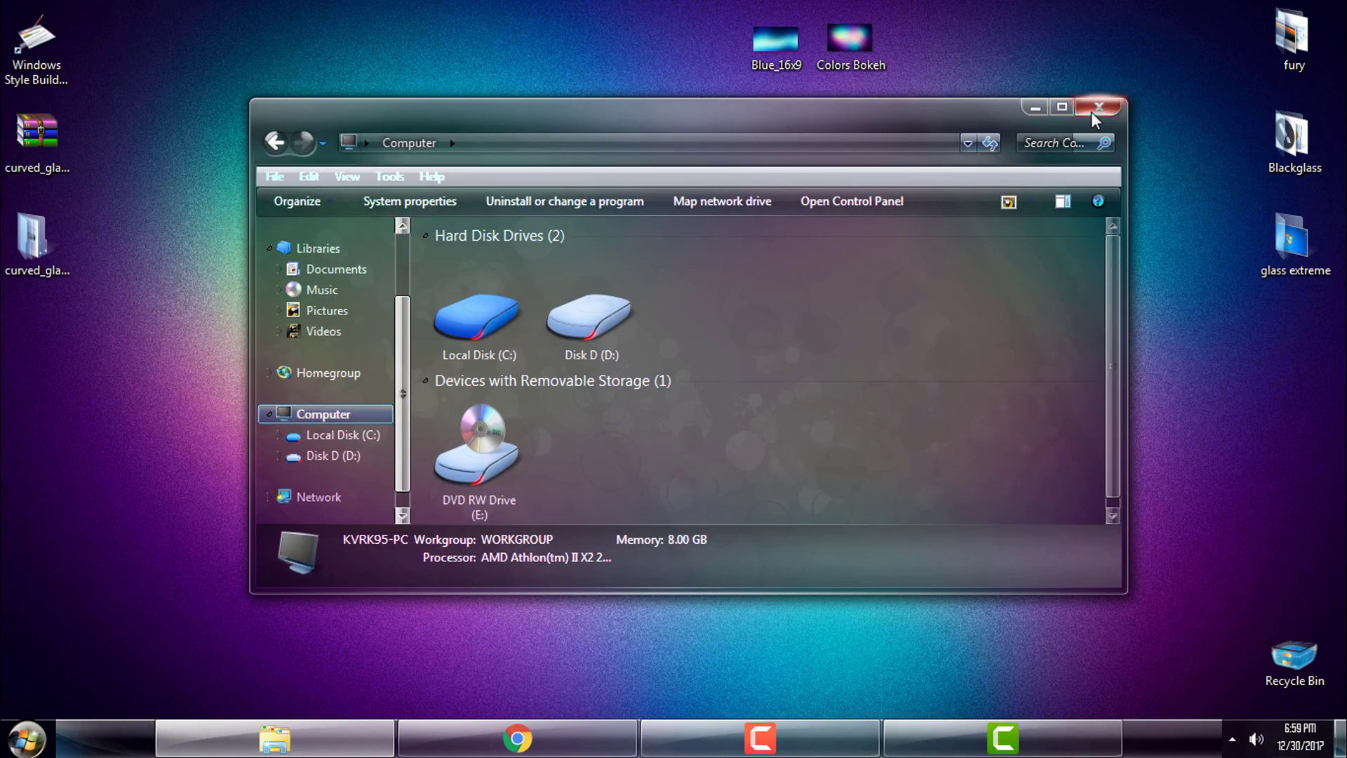
left_click(1097, 108)
key("super")
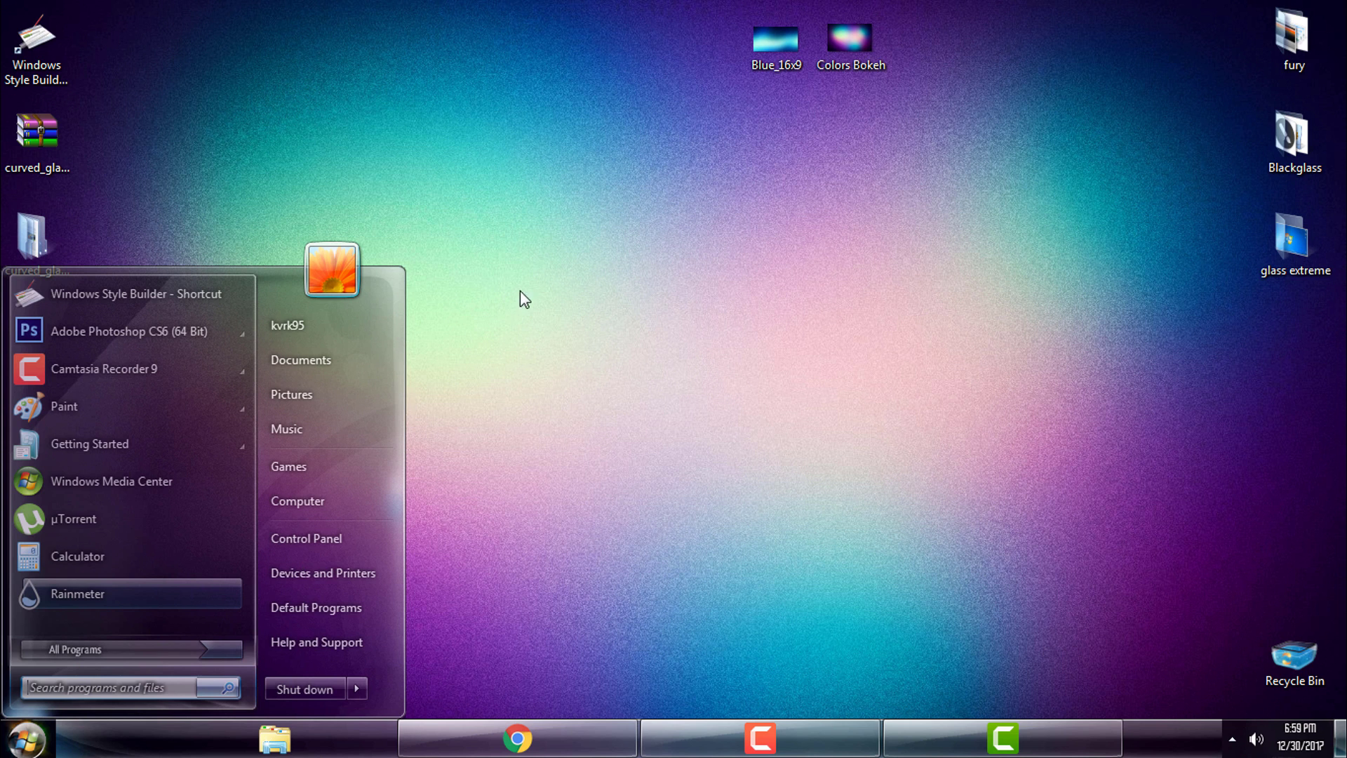
key("super")
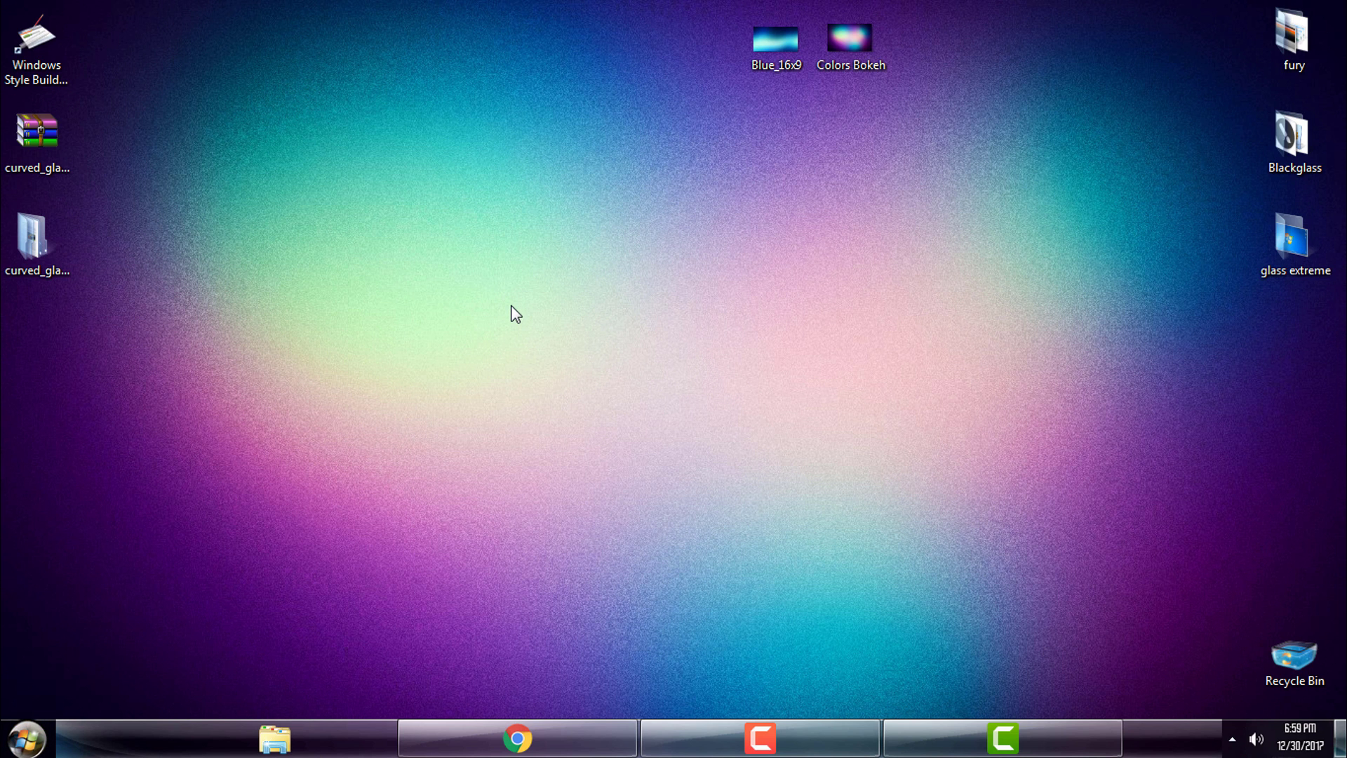
Step: Open the Blue_16x9 picture and set it as the desktop background
double_click(773, 64)
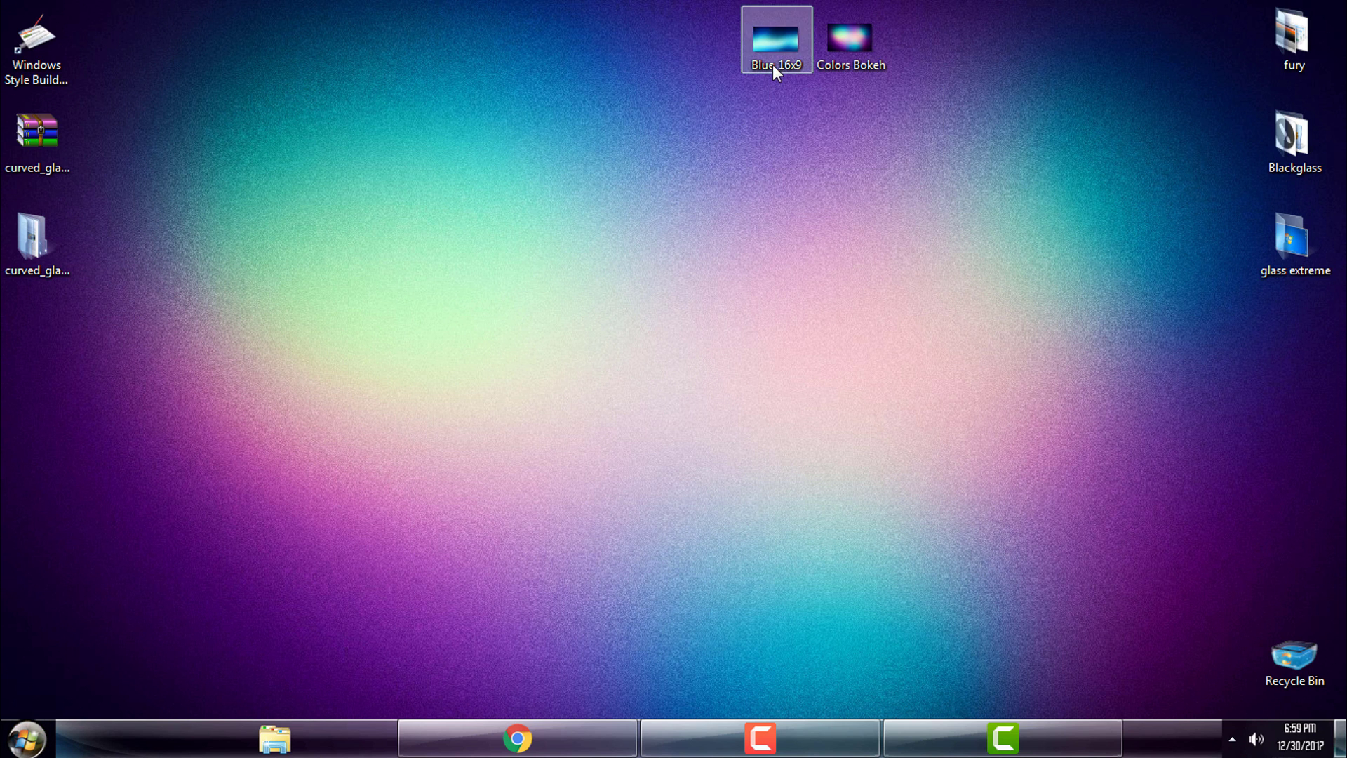
right_click(649, 228)
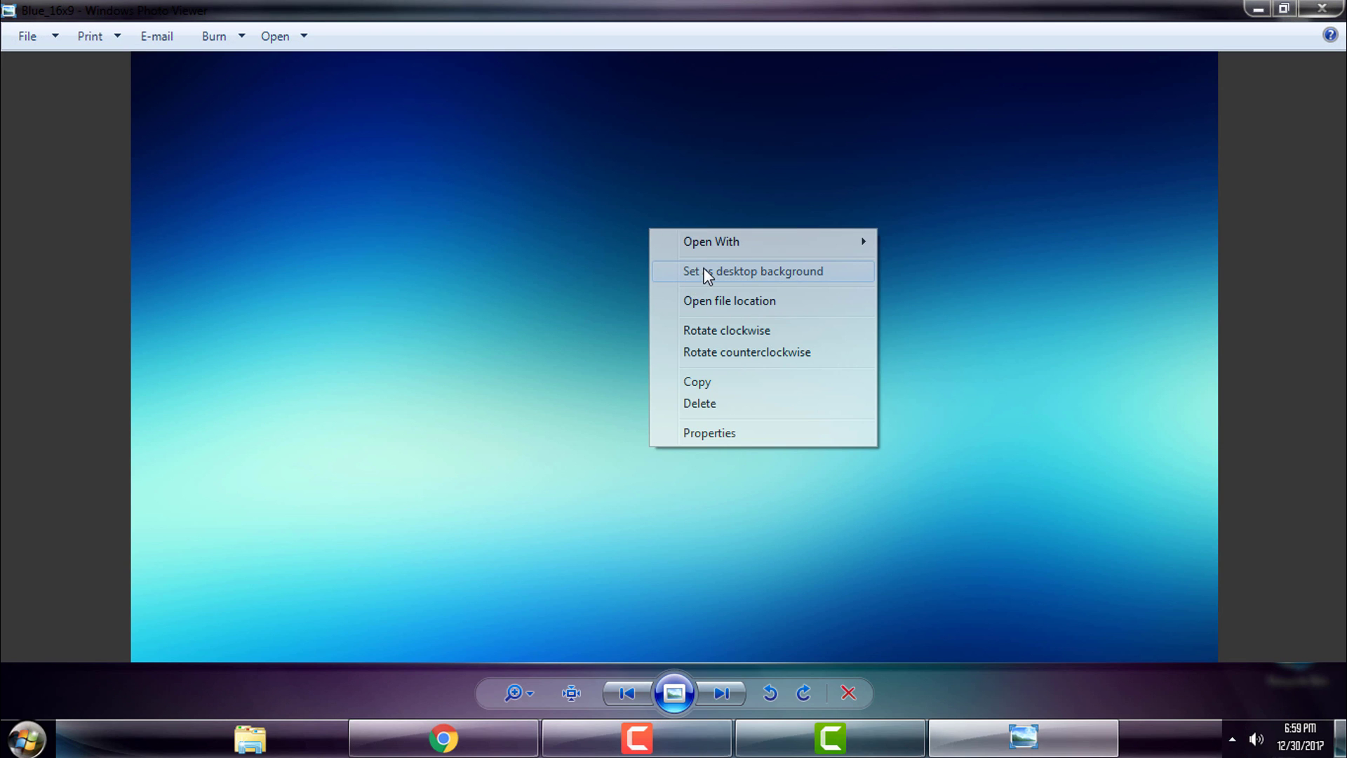
left_click(707, 272)
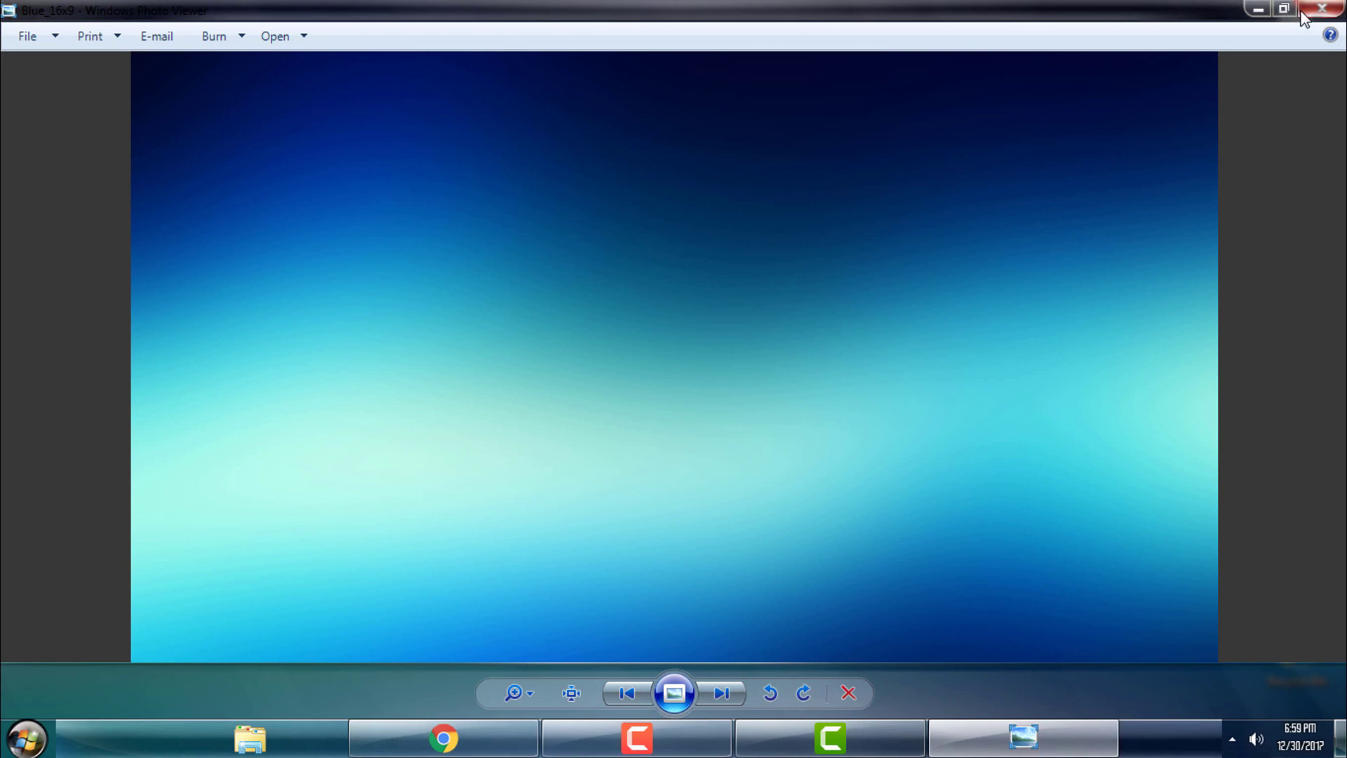
Step: Close Photo Viewer and open Explorer at the Computer drive view
left_click(1322, 8)
left_click(277, 738)
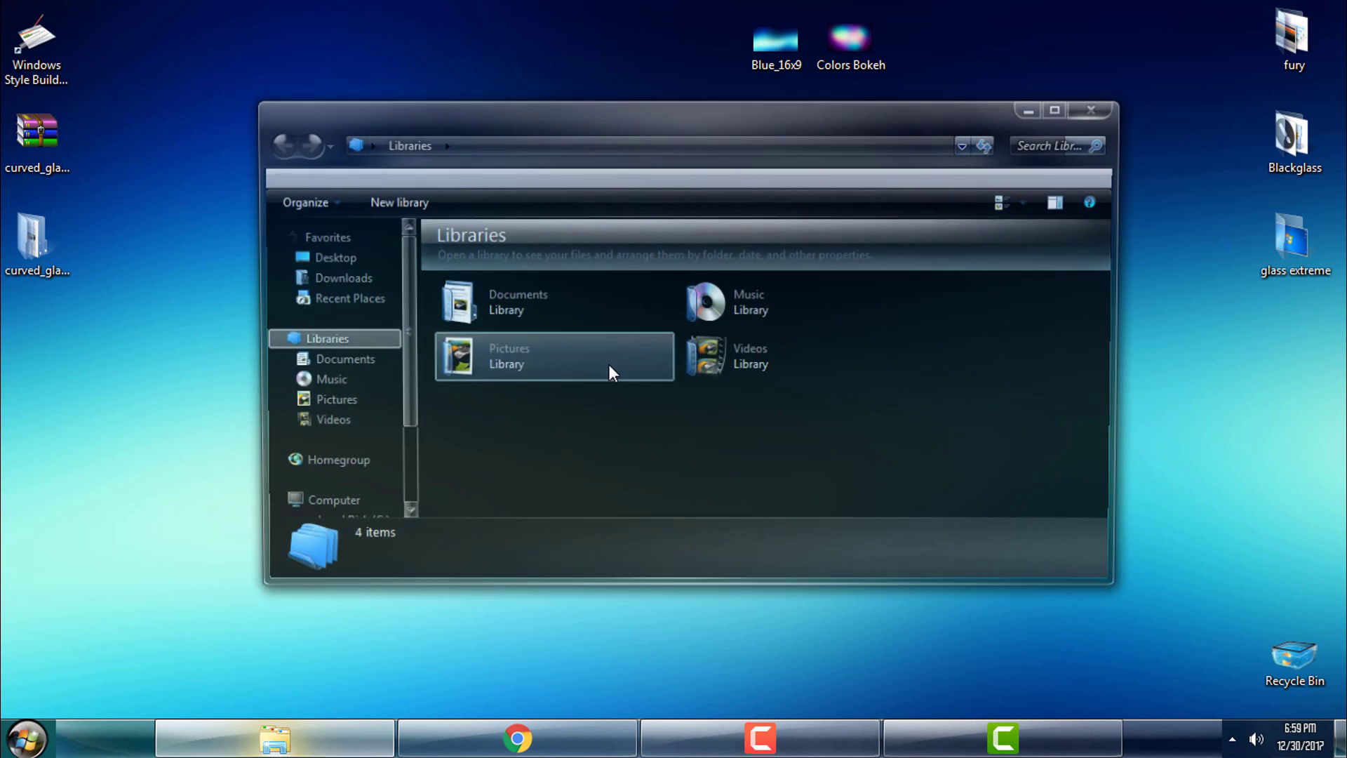
left_click_drag(408, 419, 397, 484)
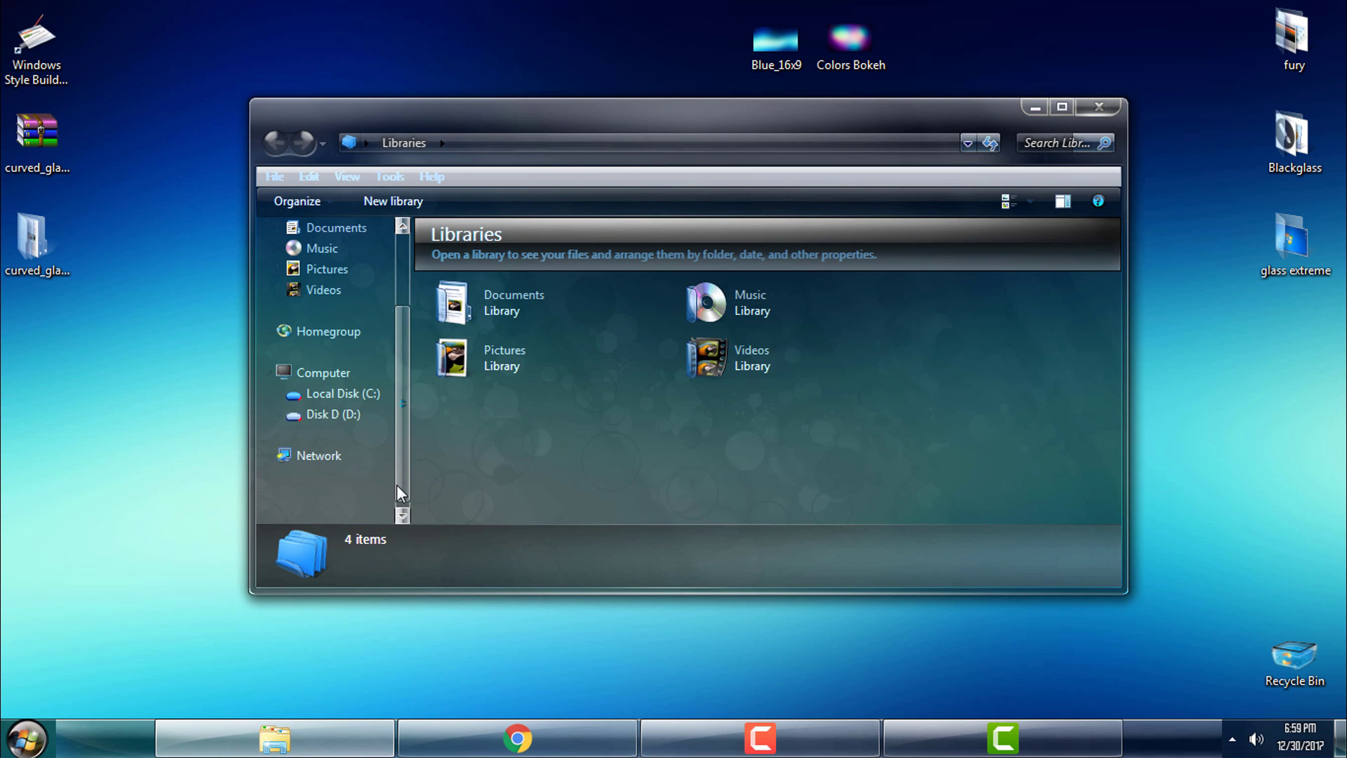
left_click(336, 414)
left_click_drag(817, 109, 789, 103)
Step: Raise the Views slider to larger drive icons, maximize the window, and click through the drives
left_click(1002, 197)
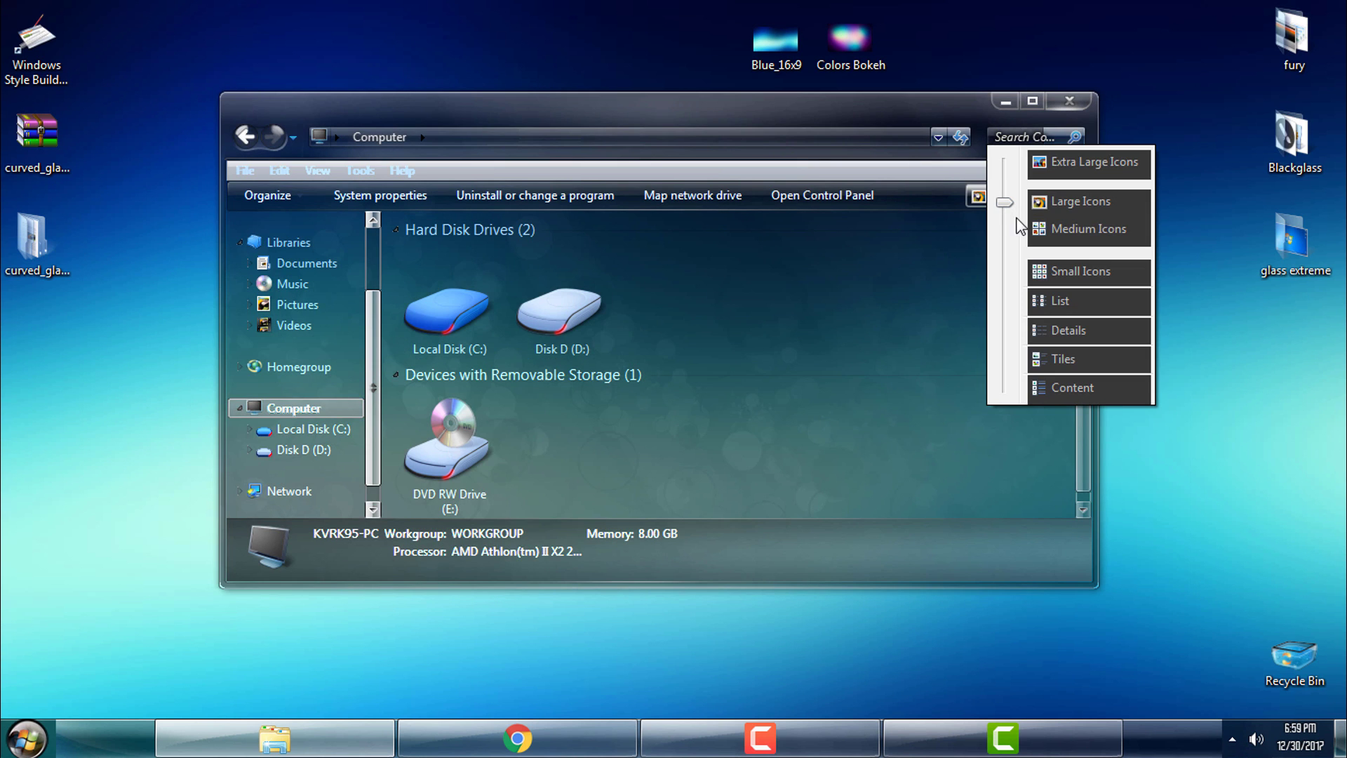
left_click_drag(1005, 205, 1005, 184)
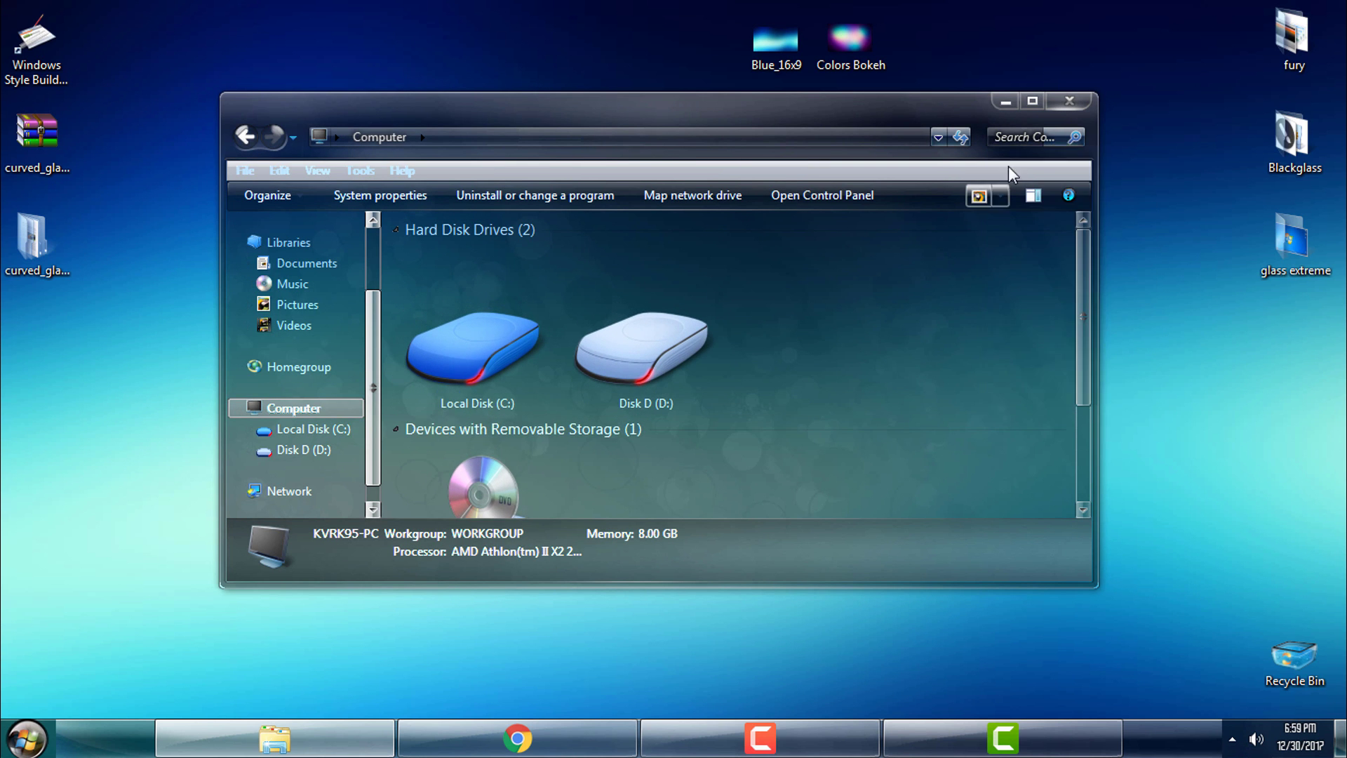
left_click(1035, 105)
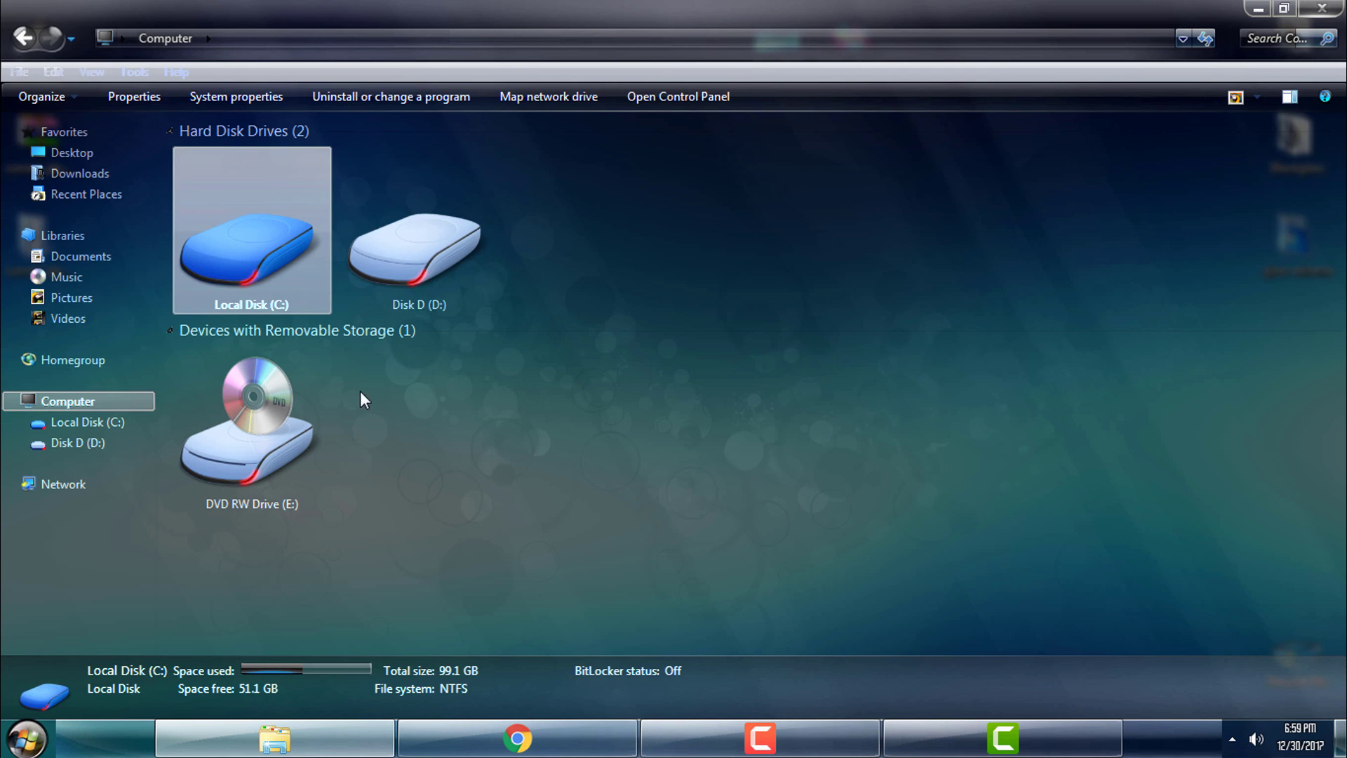
left_click(372, 517)
left_click(306, 480)
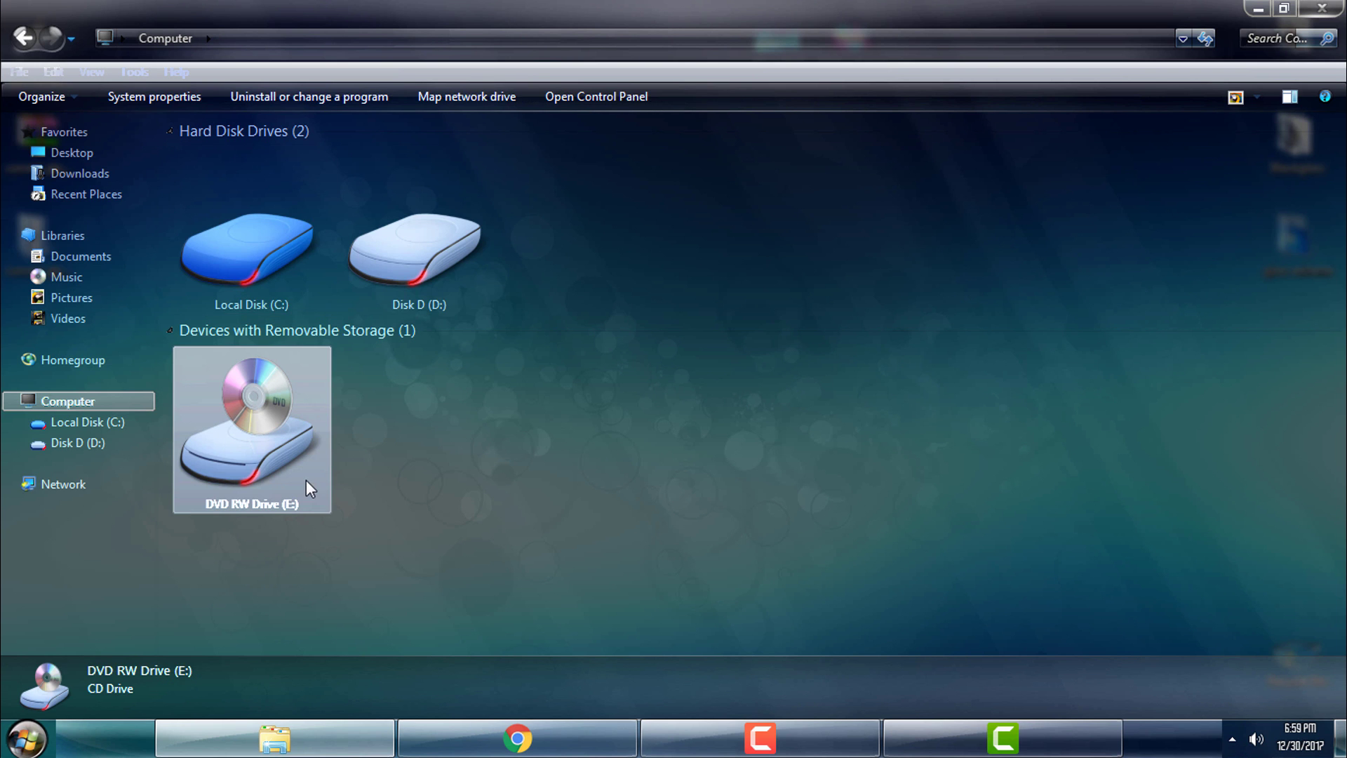
left_click(356, 598)
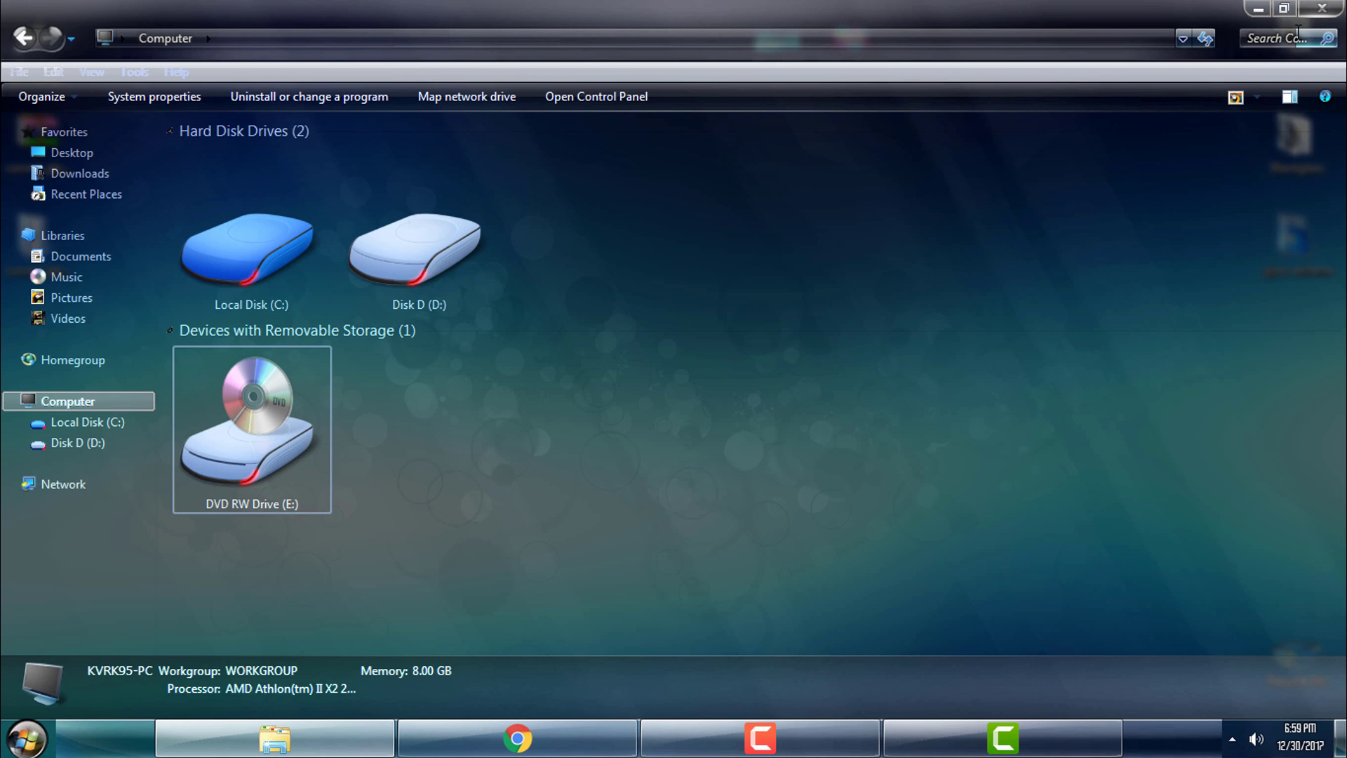
Step: Close the Explorer window and refresh the desktop
left_click(1323, 9)
right_click(225, 293)
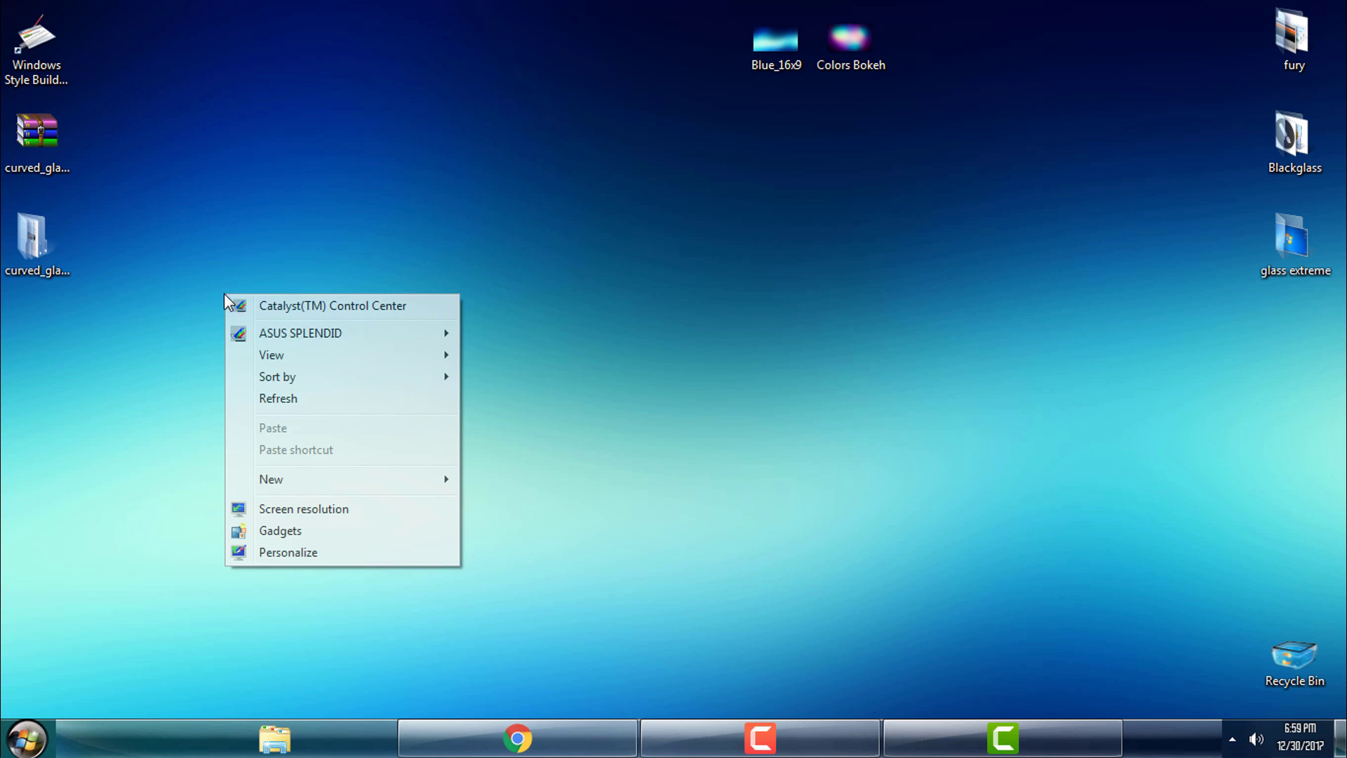
left_click(266, 399)
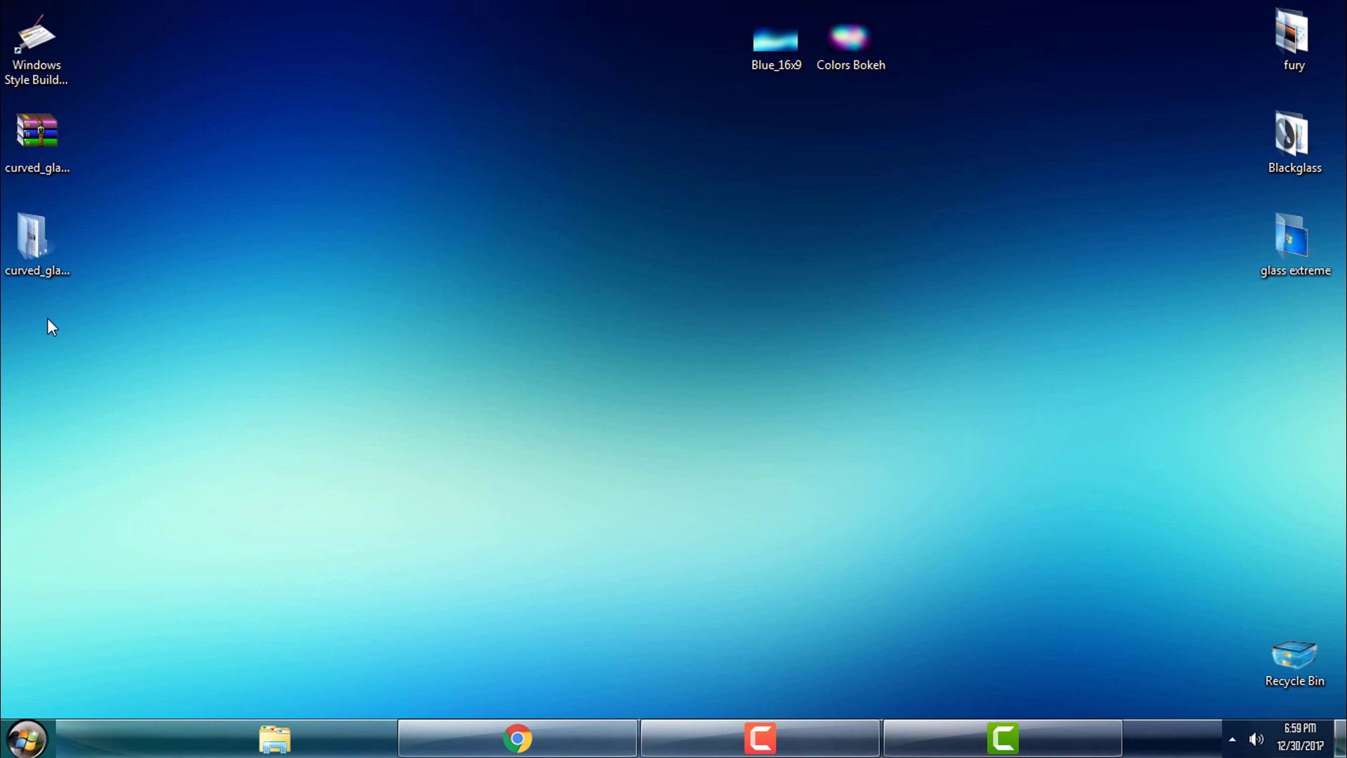
Step: Copy both items from Curved Glass FX > Theme (more transparent version)
double_click(53, 238)
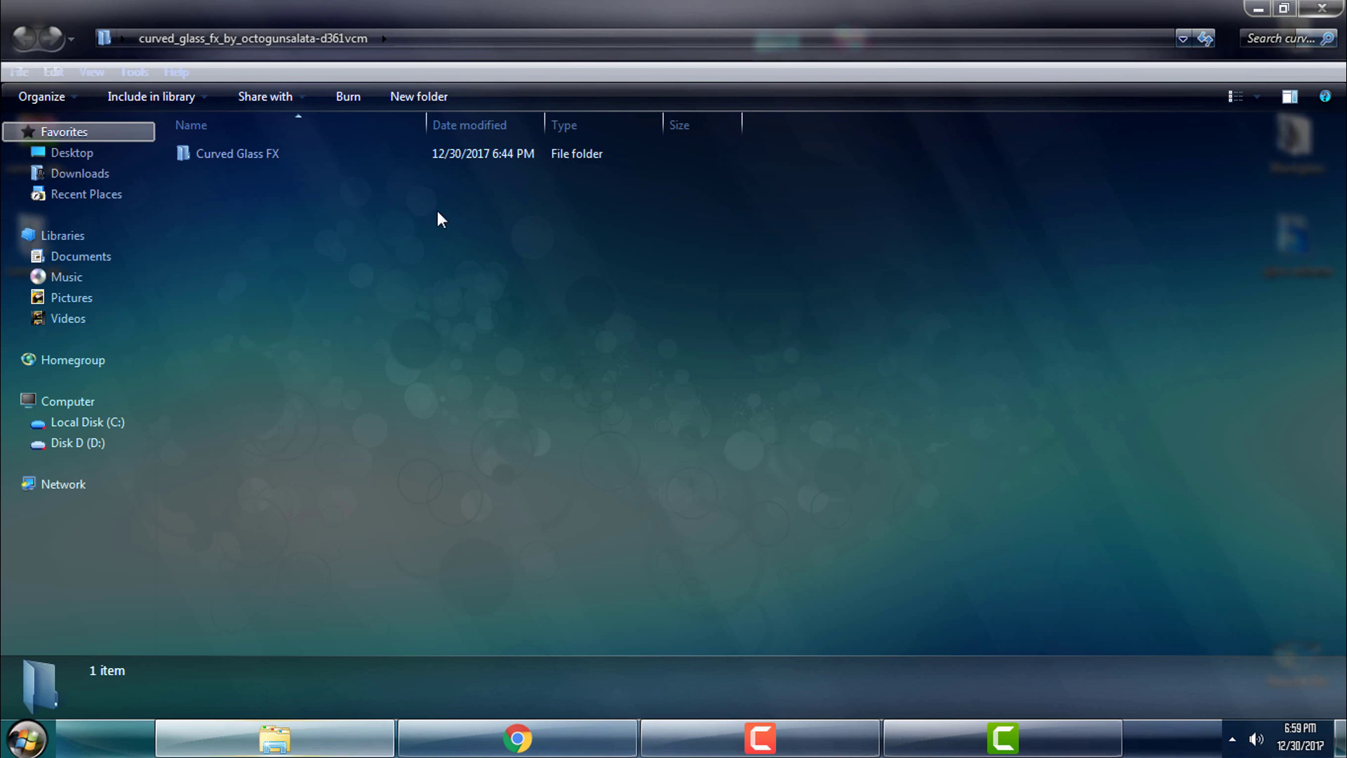
double_click(277, 163)
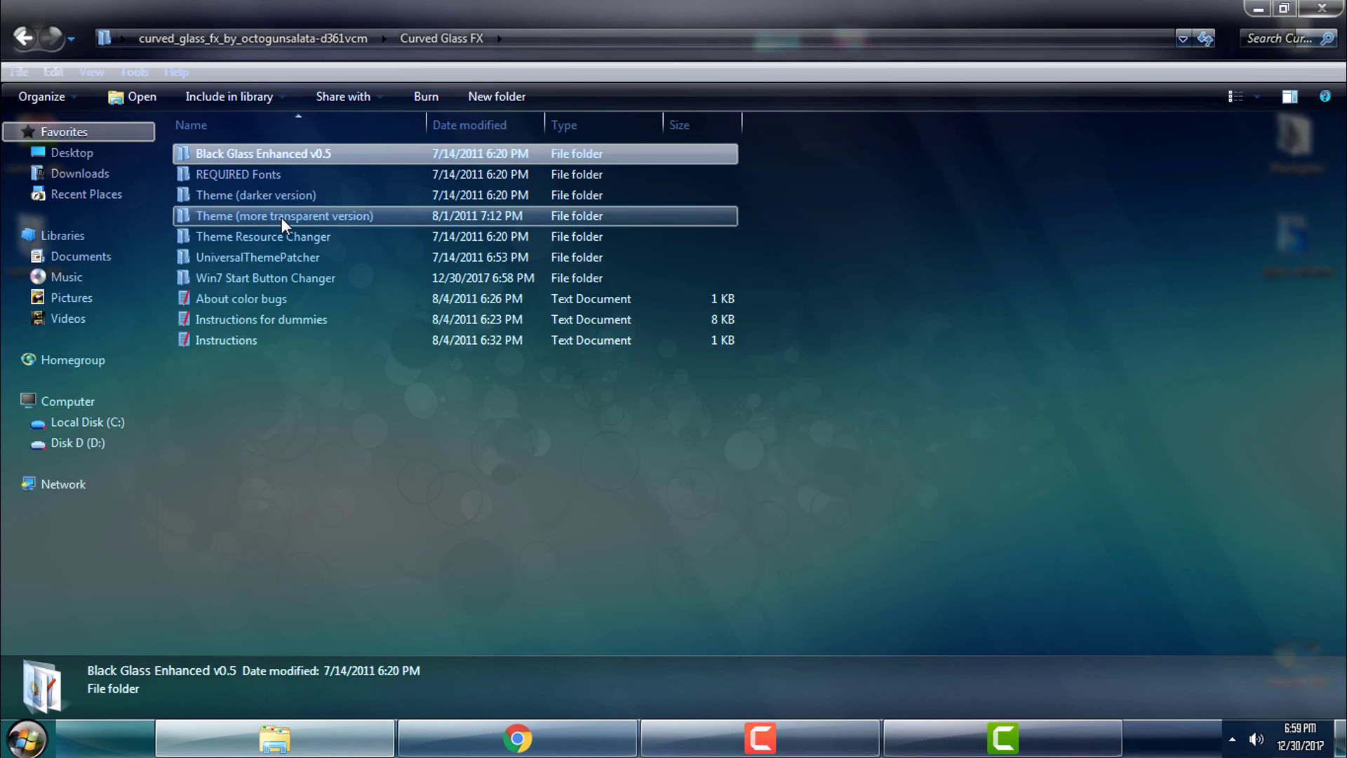
double_click(340, 217)
left_click_drag(252, 216, 389, 149)
right_click(389, 149)
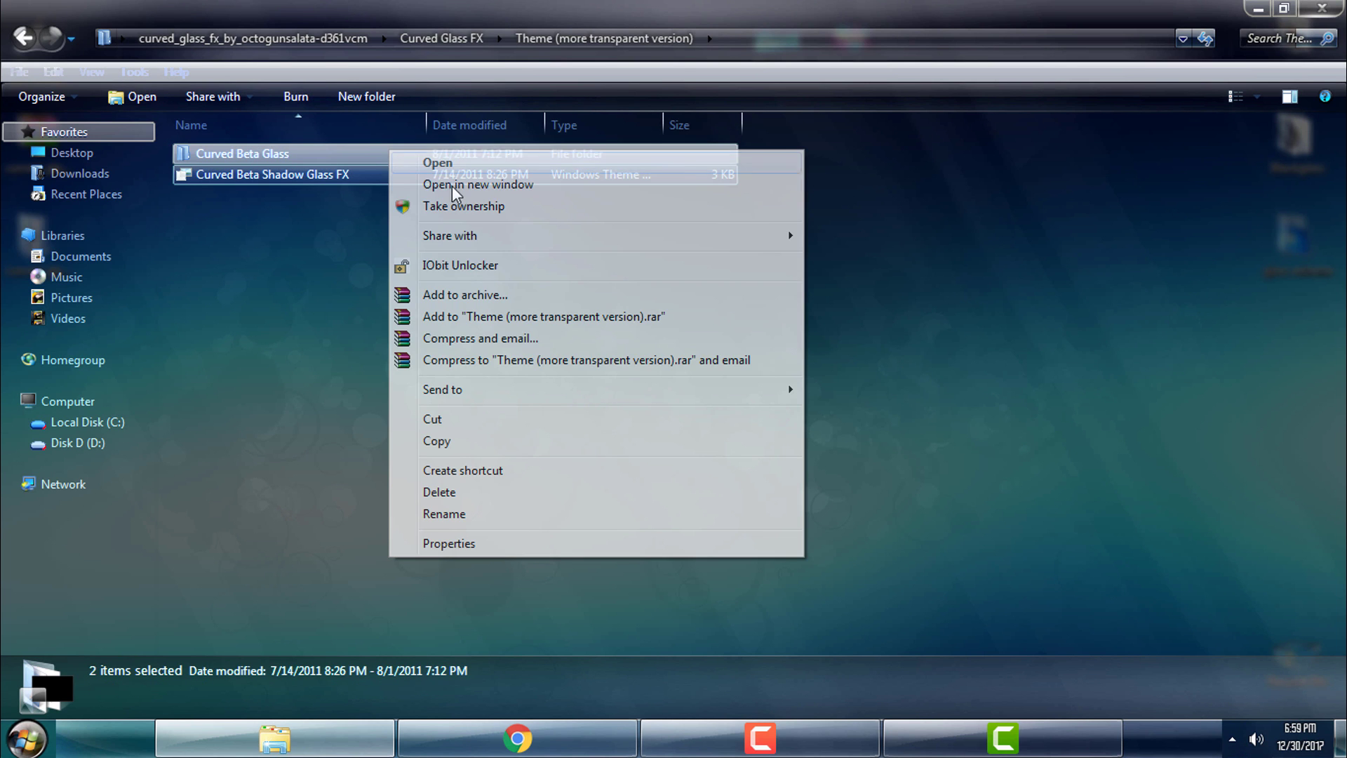
left_click(438, 442)
Step: Browse to C:\Windows\Resources through Computer and Local Disk (C:)
left_click(61, 403)
double_click(254, 267)
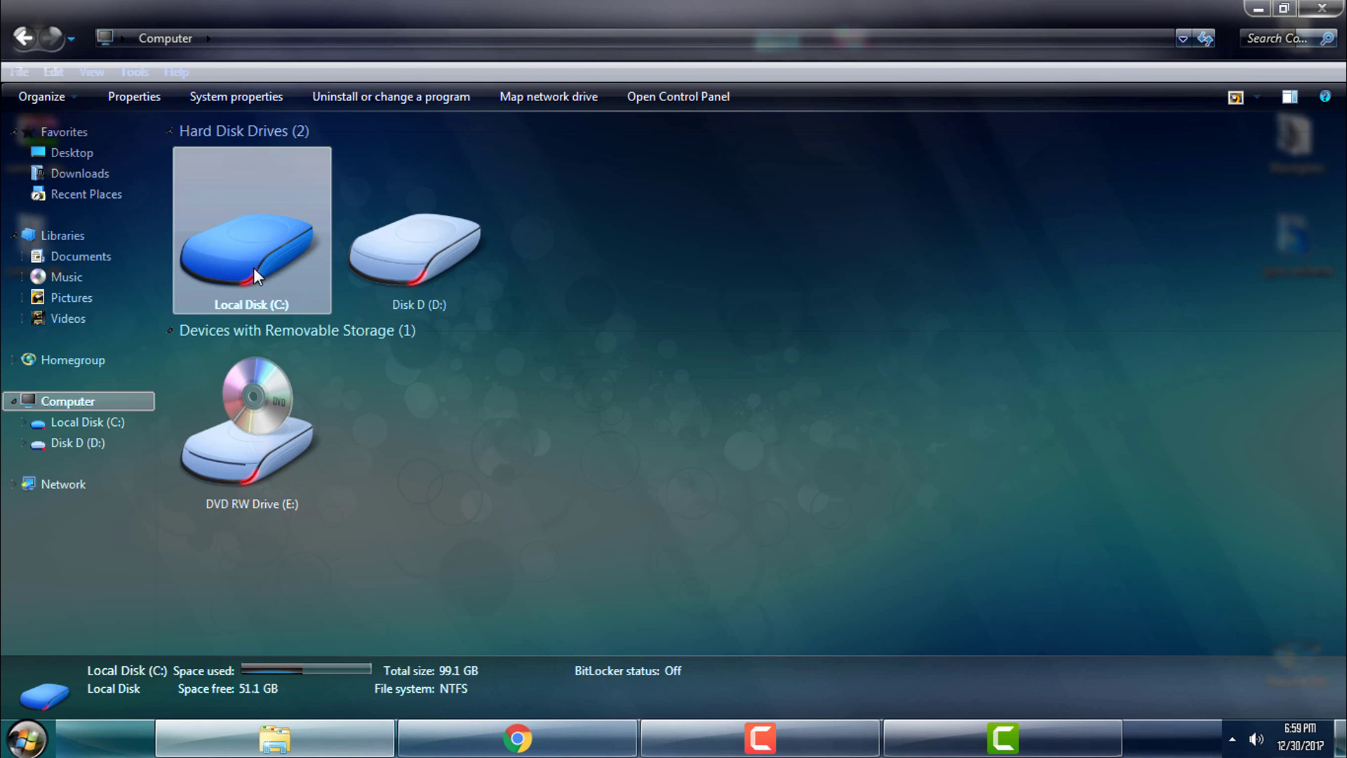
double_click(237, 243)
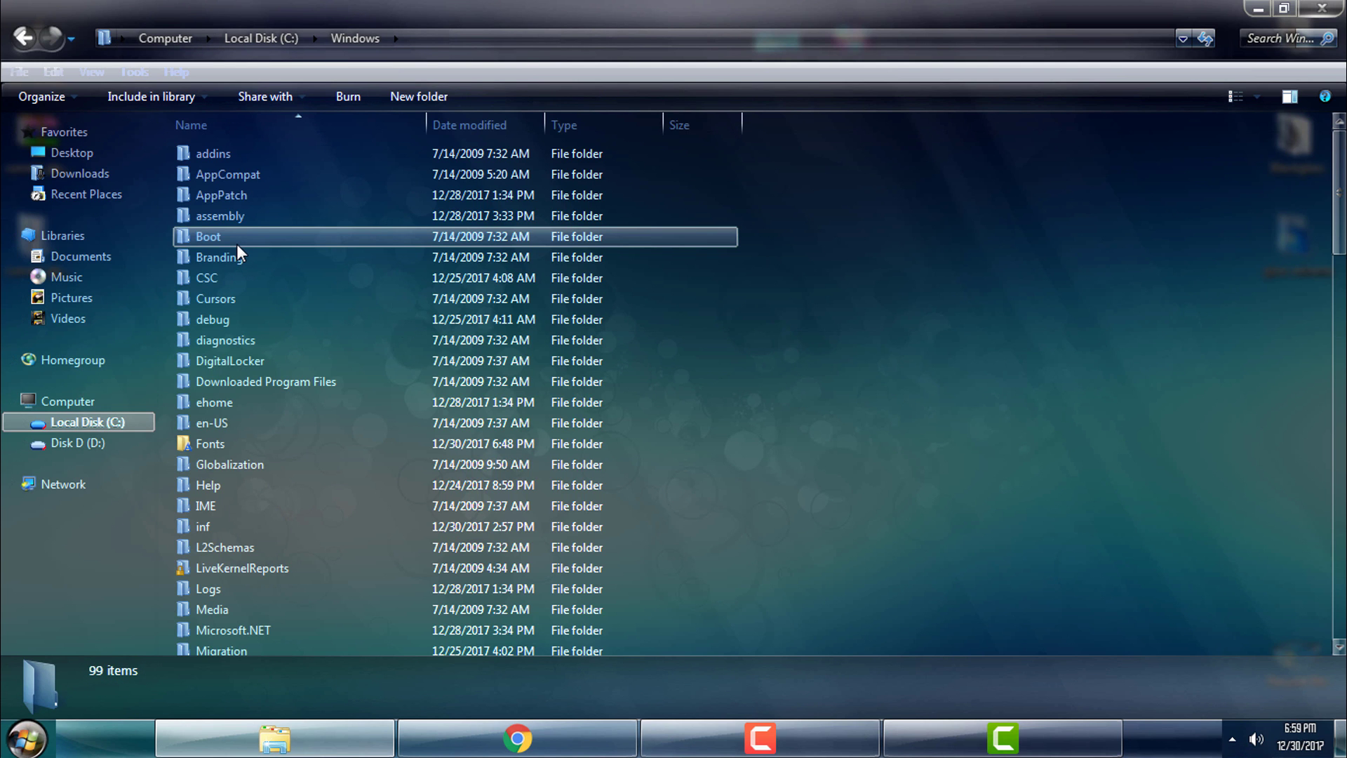
key("r")
double_click(232, 213)
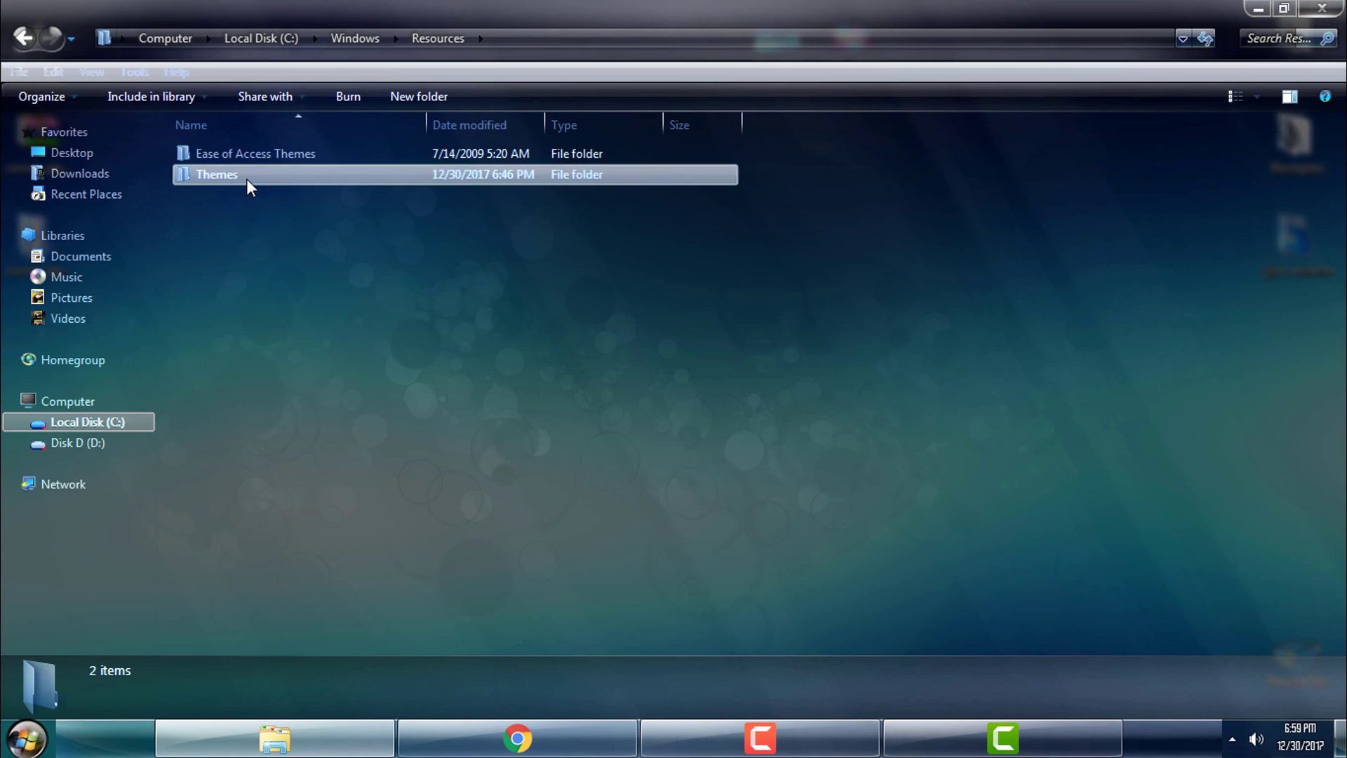
Step: Paste the two theme items into Themes, merging and replacing, and skip the locked file
double_click(246, 179)
right_click(937, 343)
left_click(1000, 523)
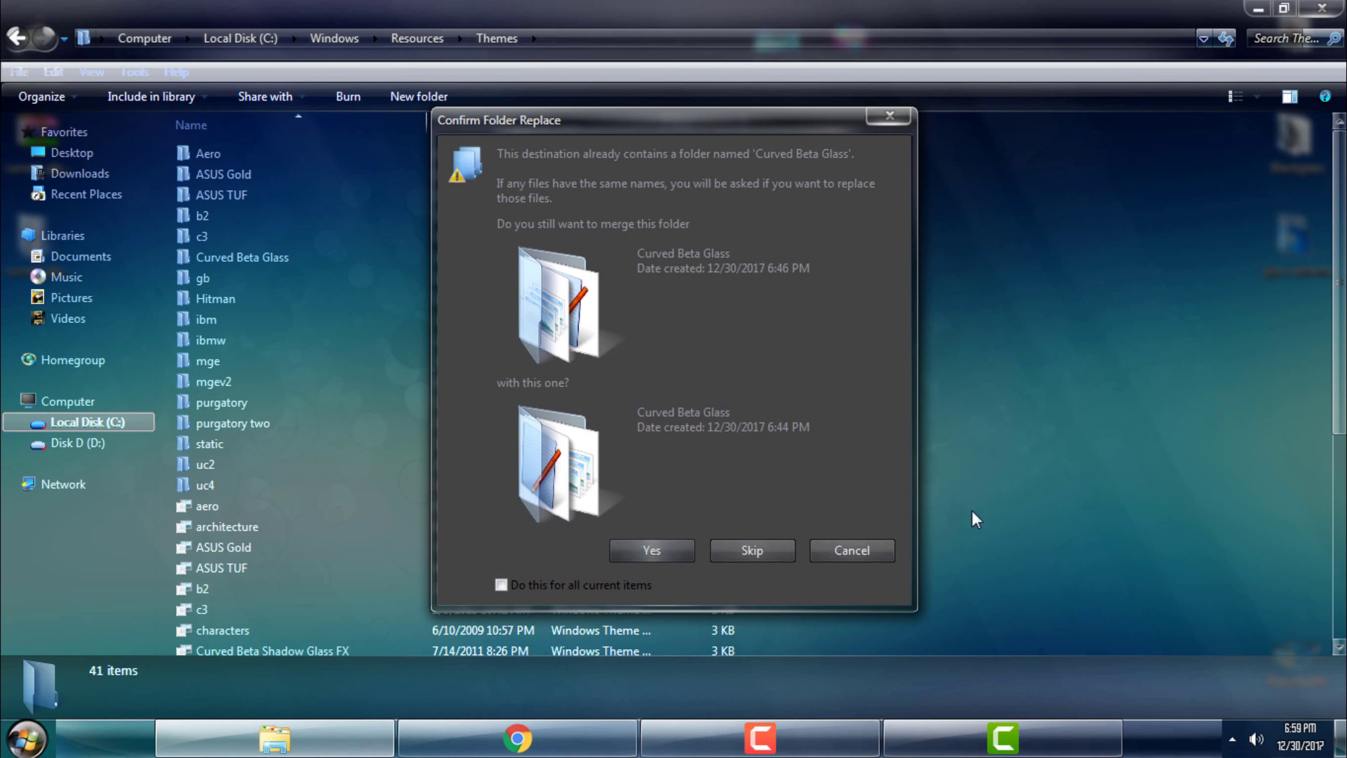
left_click(651, 548)
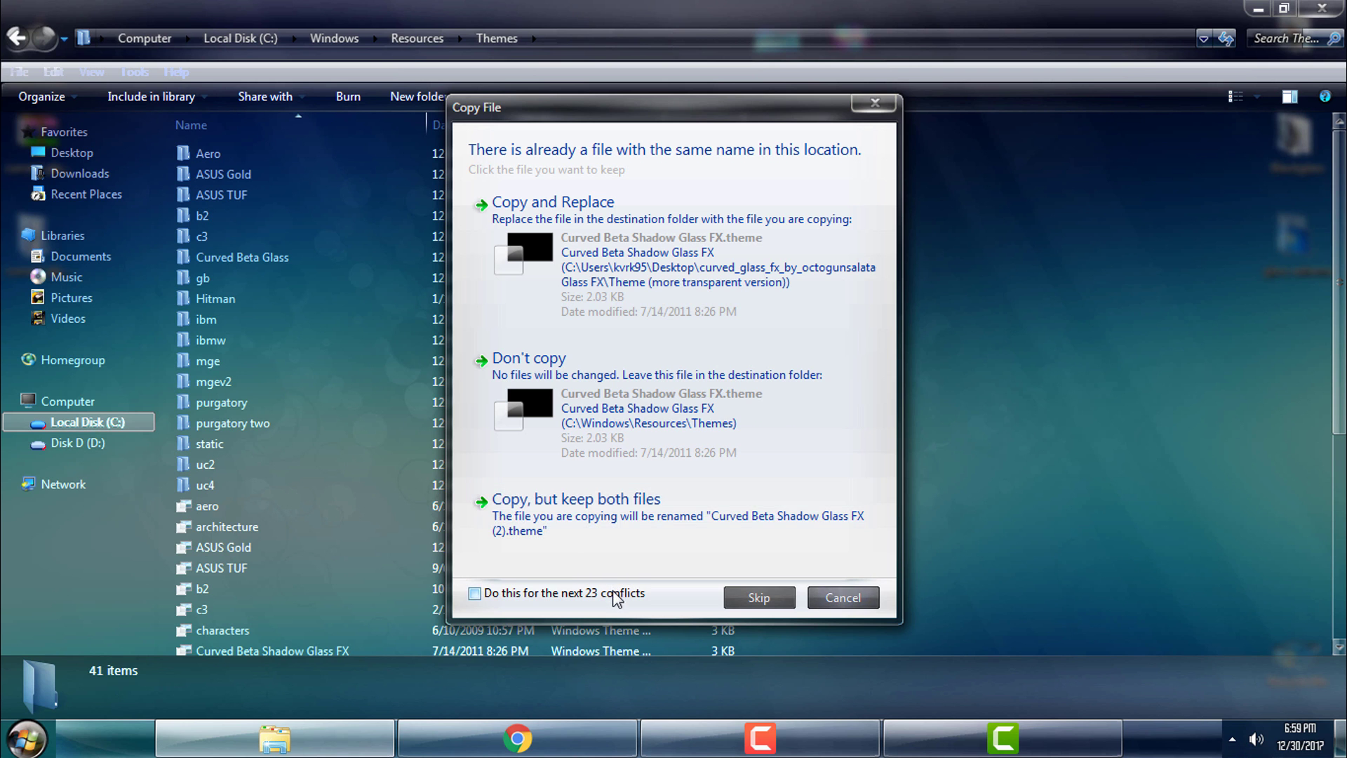
left_click(719, 292)
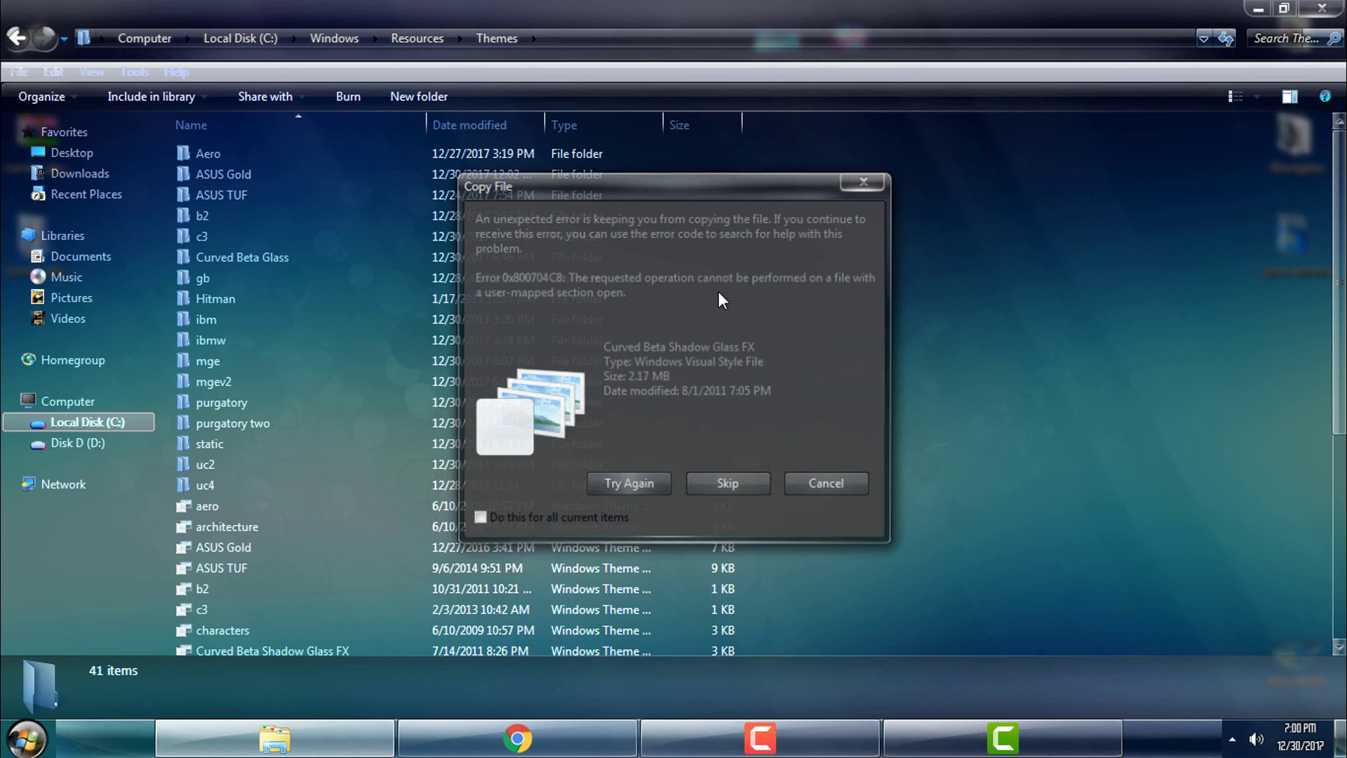
left_click(620, 491)
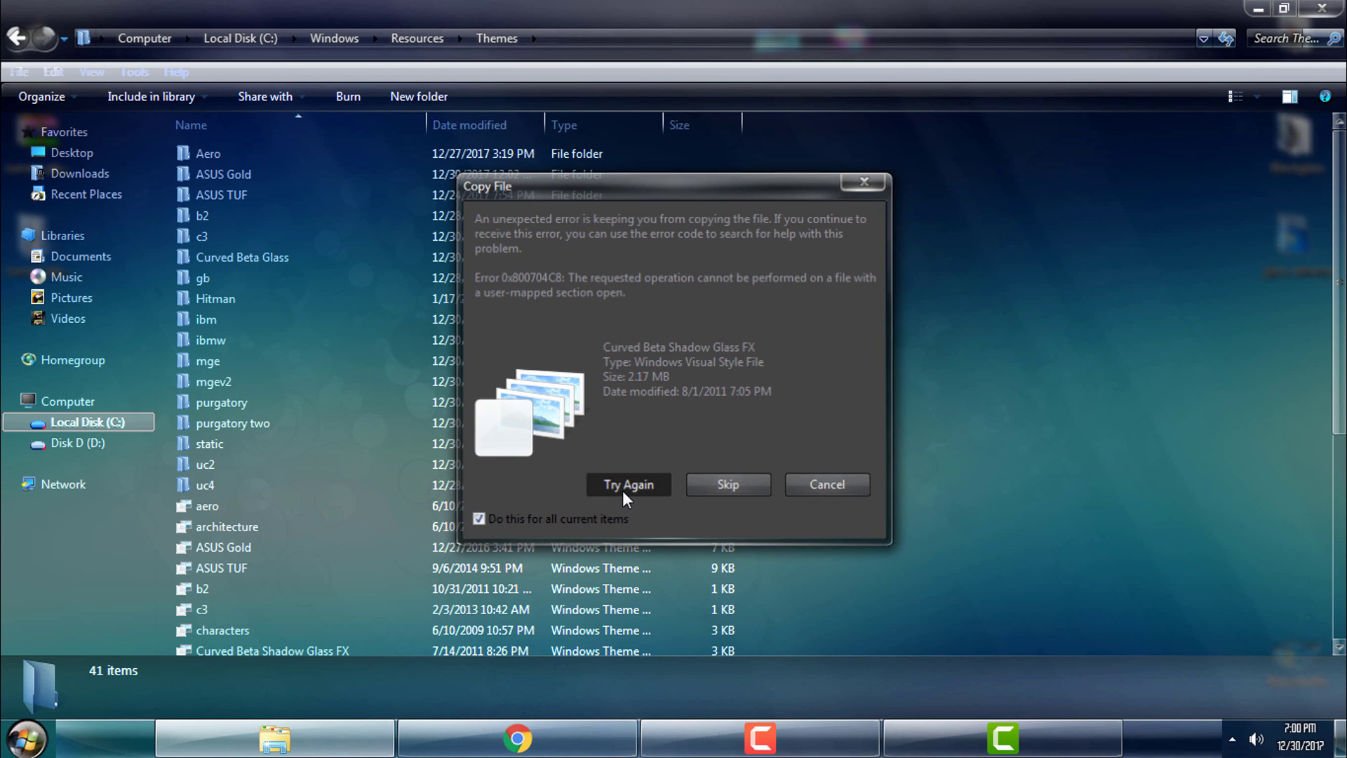
left_click(750, 488)
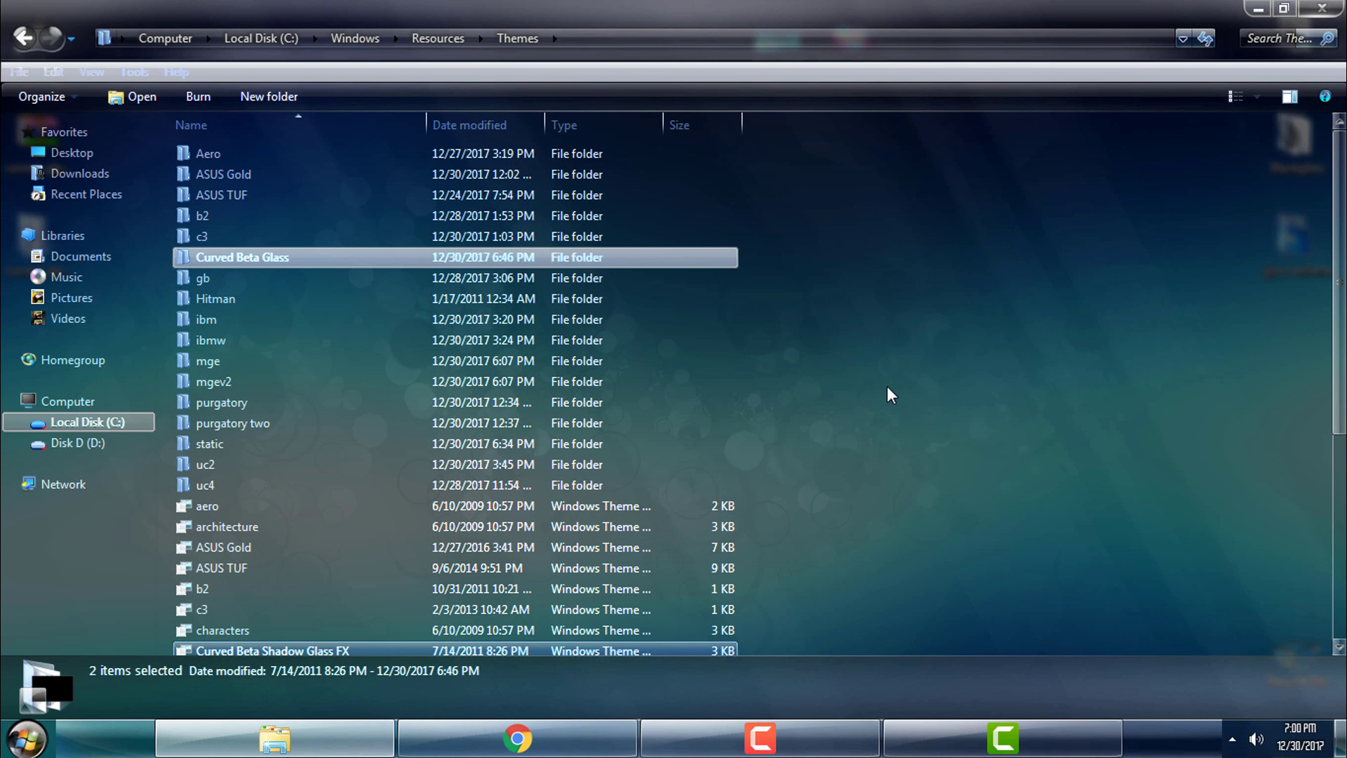
Step: Close the Themes window and apply the Windows 7 Aero theme from Personalization
left_click(1317, 9)
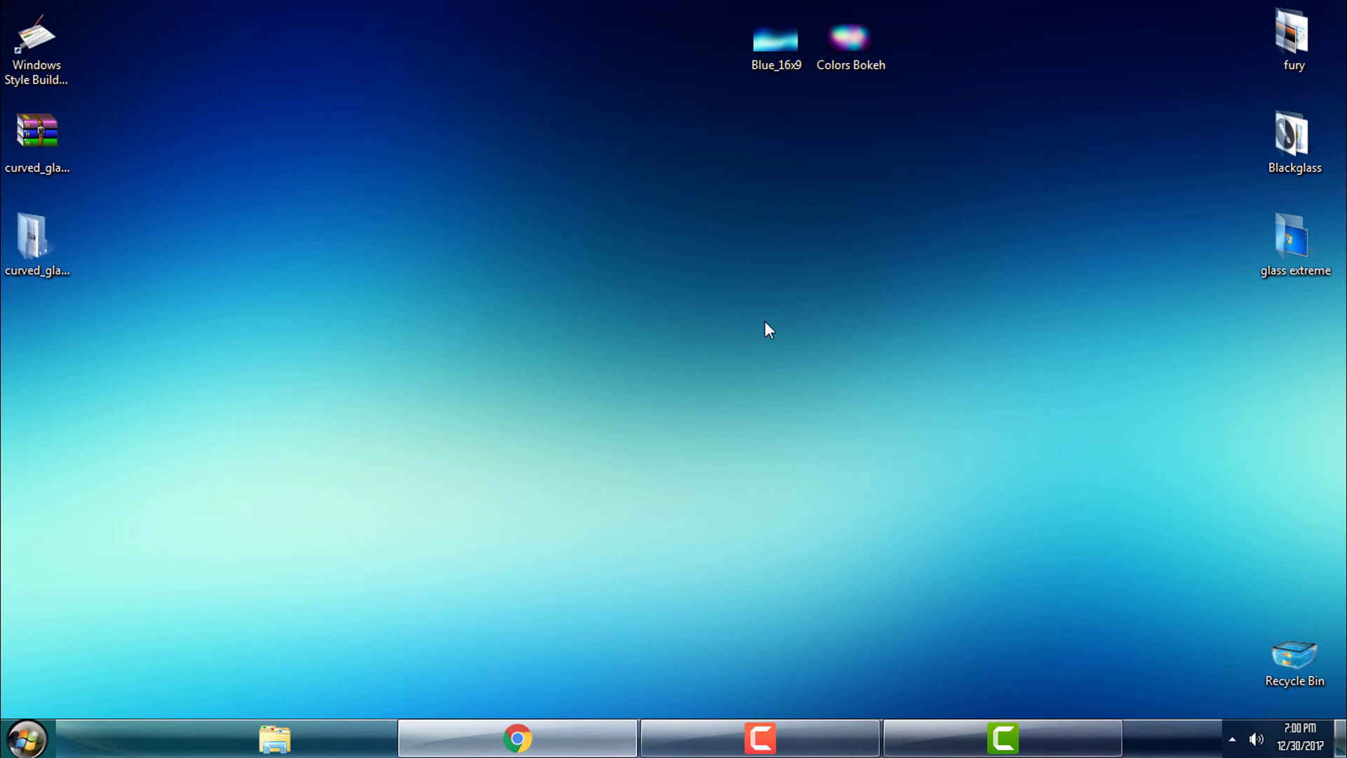
right_click(765, 322)
left_click(814, 601)
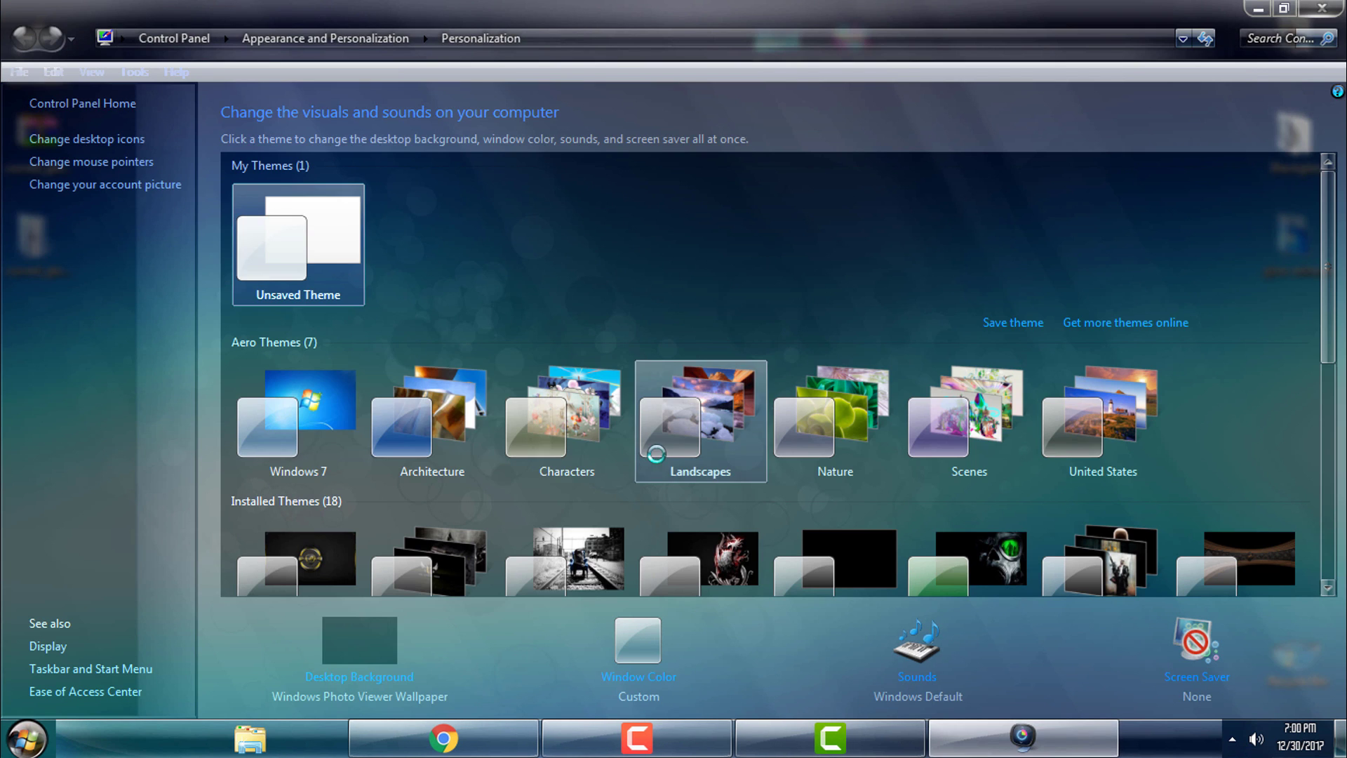
left_click(349, 447)
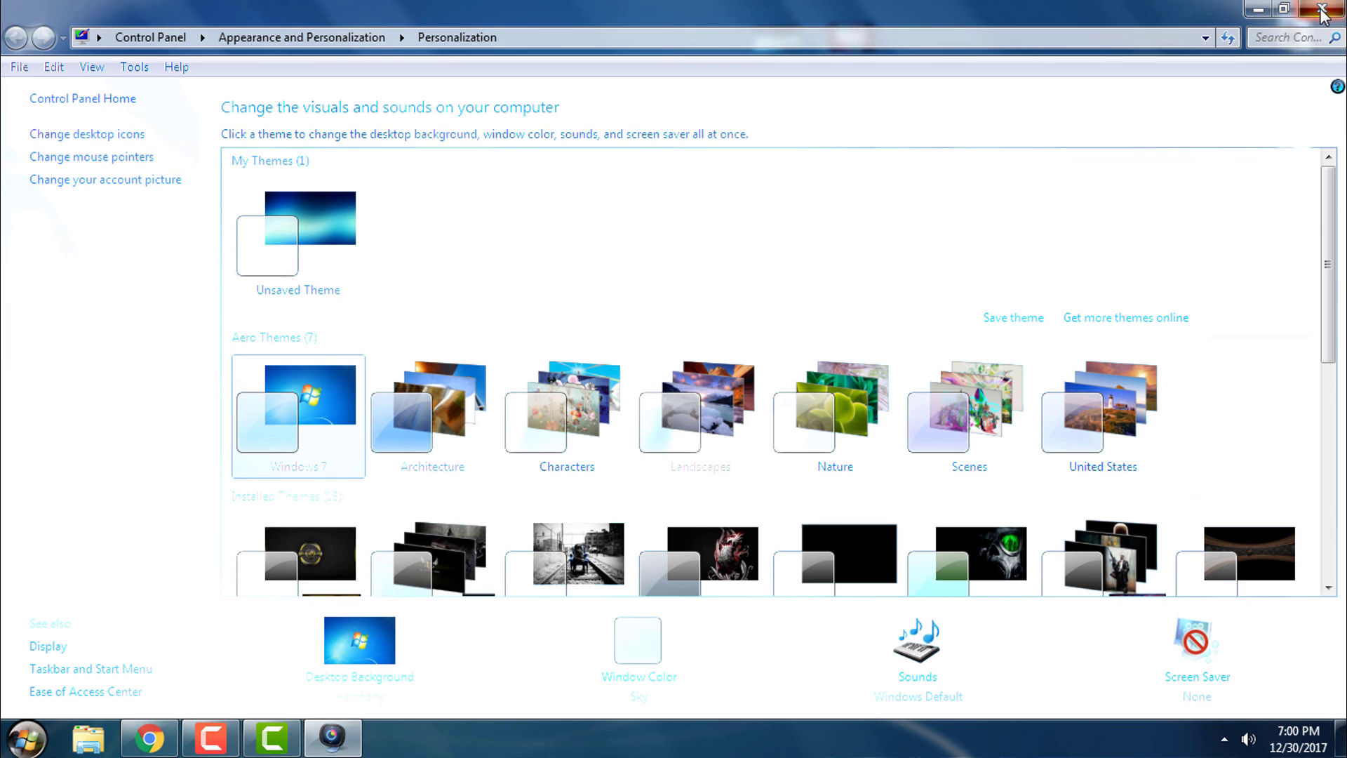
Step: Close Personalization, refresh the desktop, and check the hidden notification-area icons
left_click(1323, 16)
right_click(897, 310)
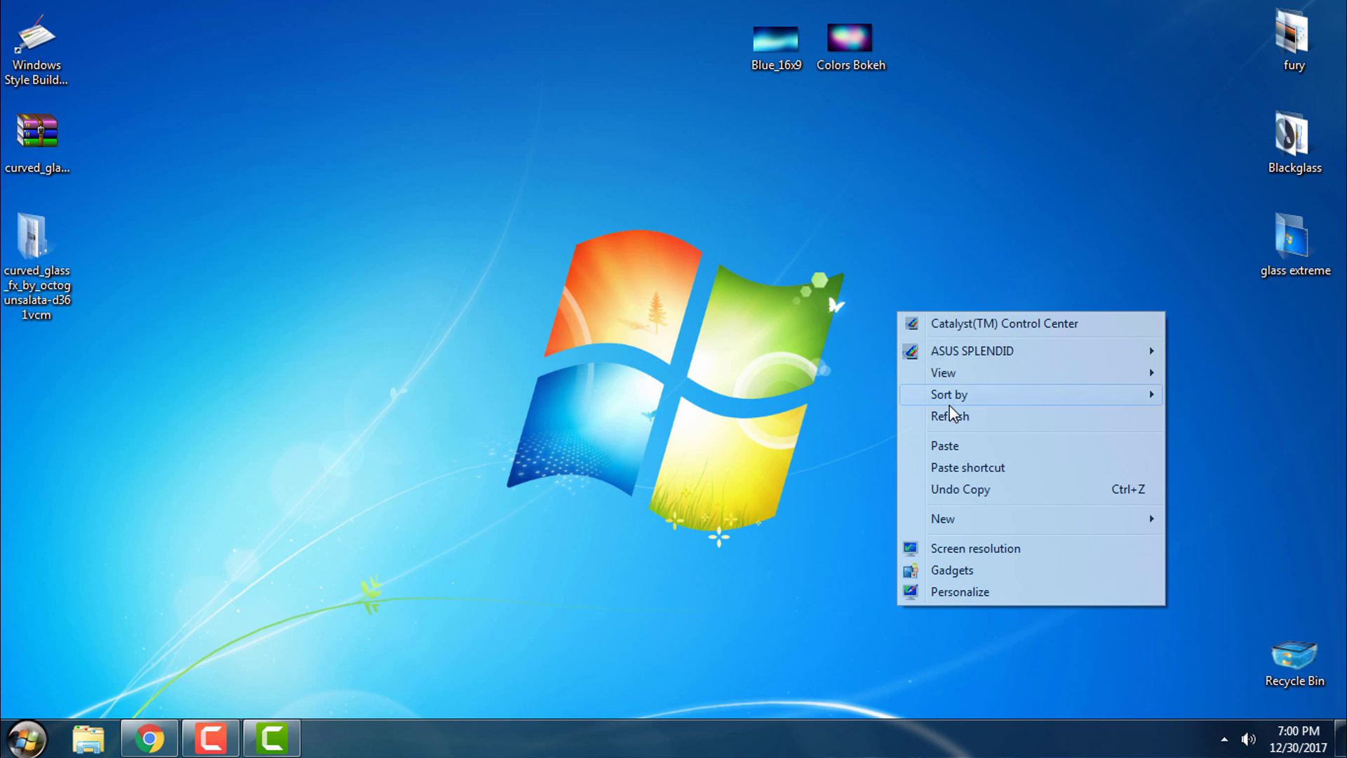
left_click(949, 414)
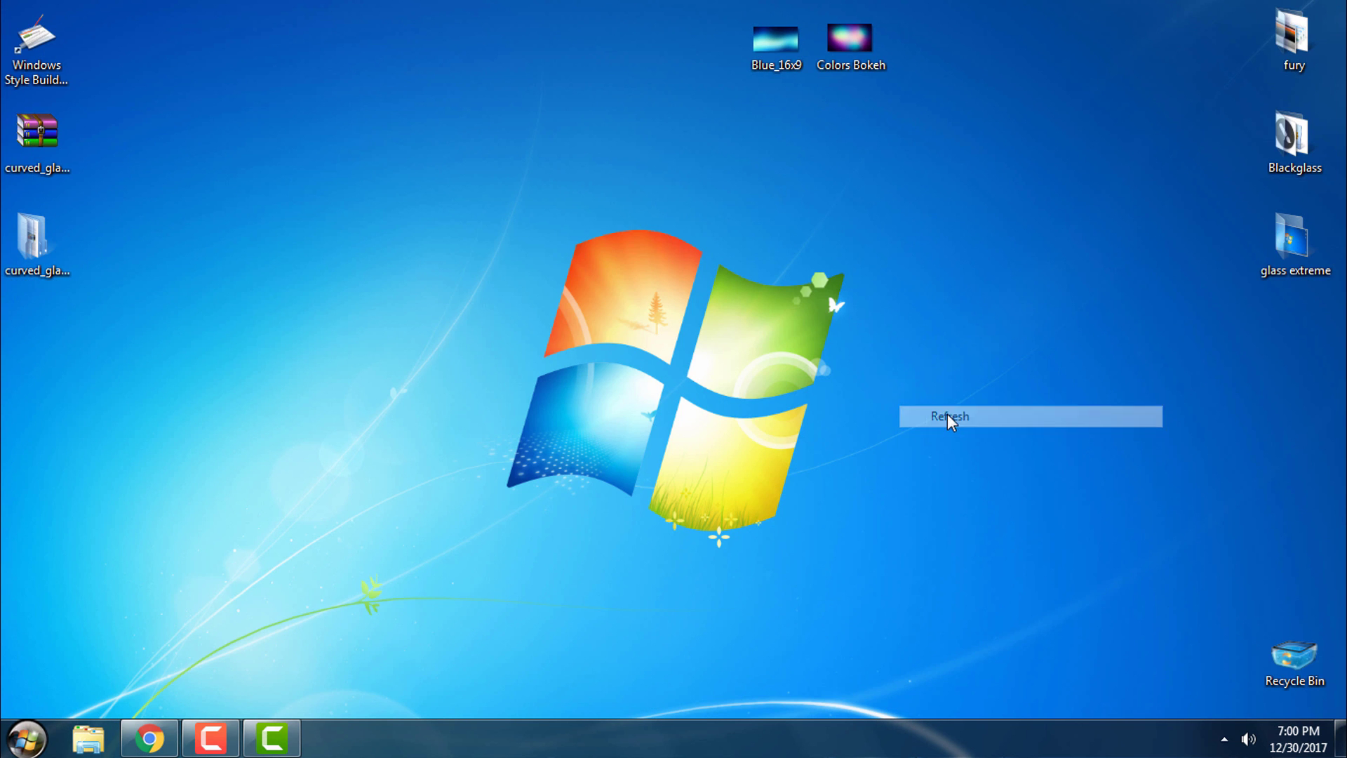
left_click(1225, 743)
right_click(1239, 638)
left_click(1248, 674)
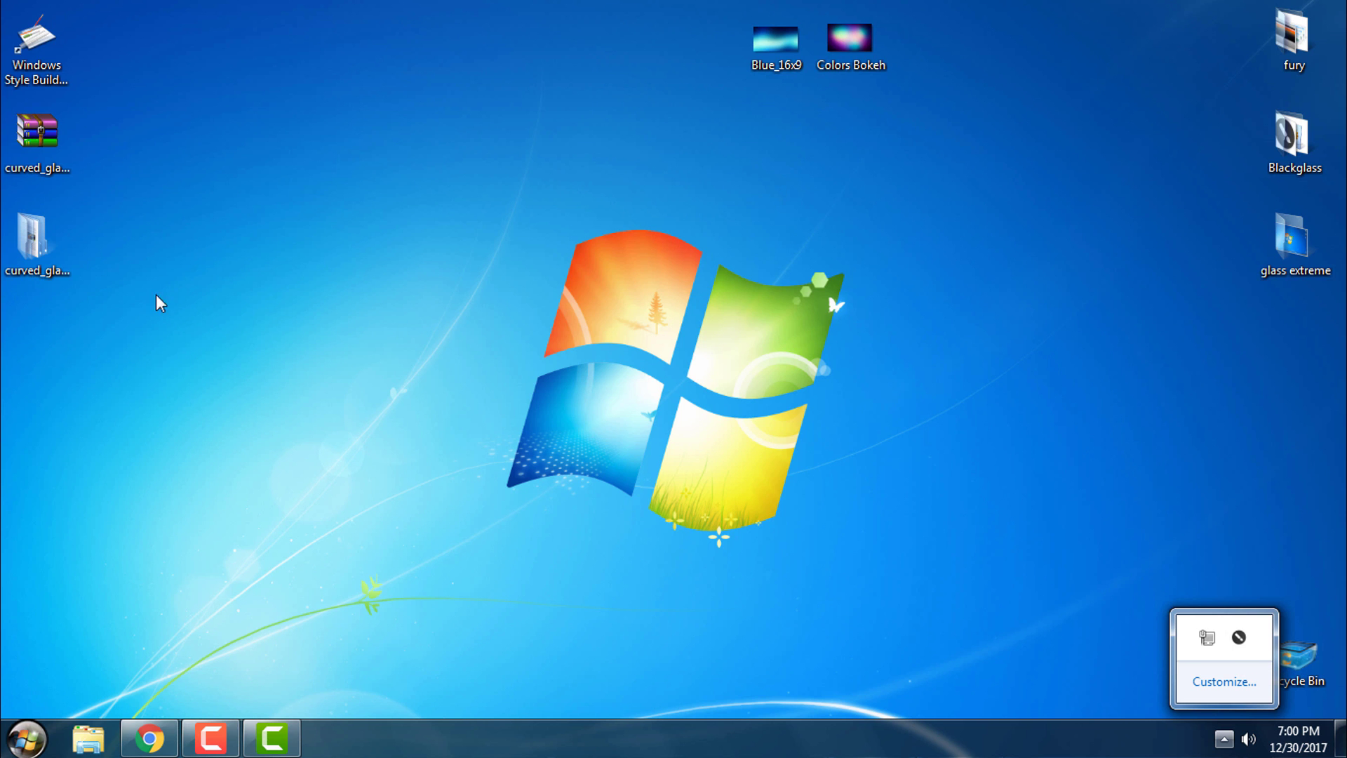
left_click(135, 308)
Step: Browse to C:\Windows\Resources\Themes and bring up the Curved Beta Glass folder's context menu
left_click(87, 737)
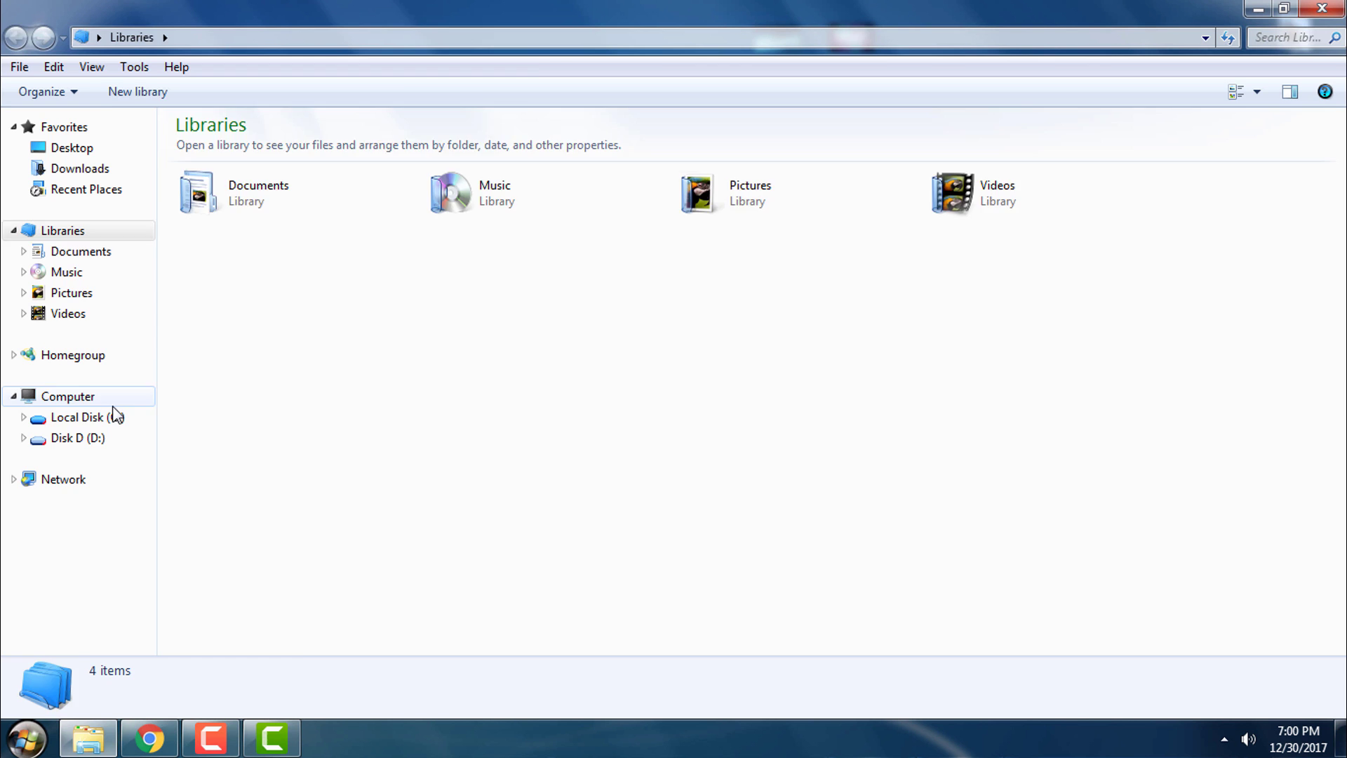
left_click(114, 406)
double_click(240, 255)
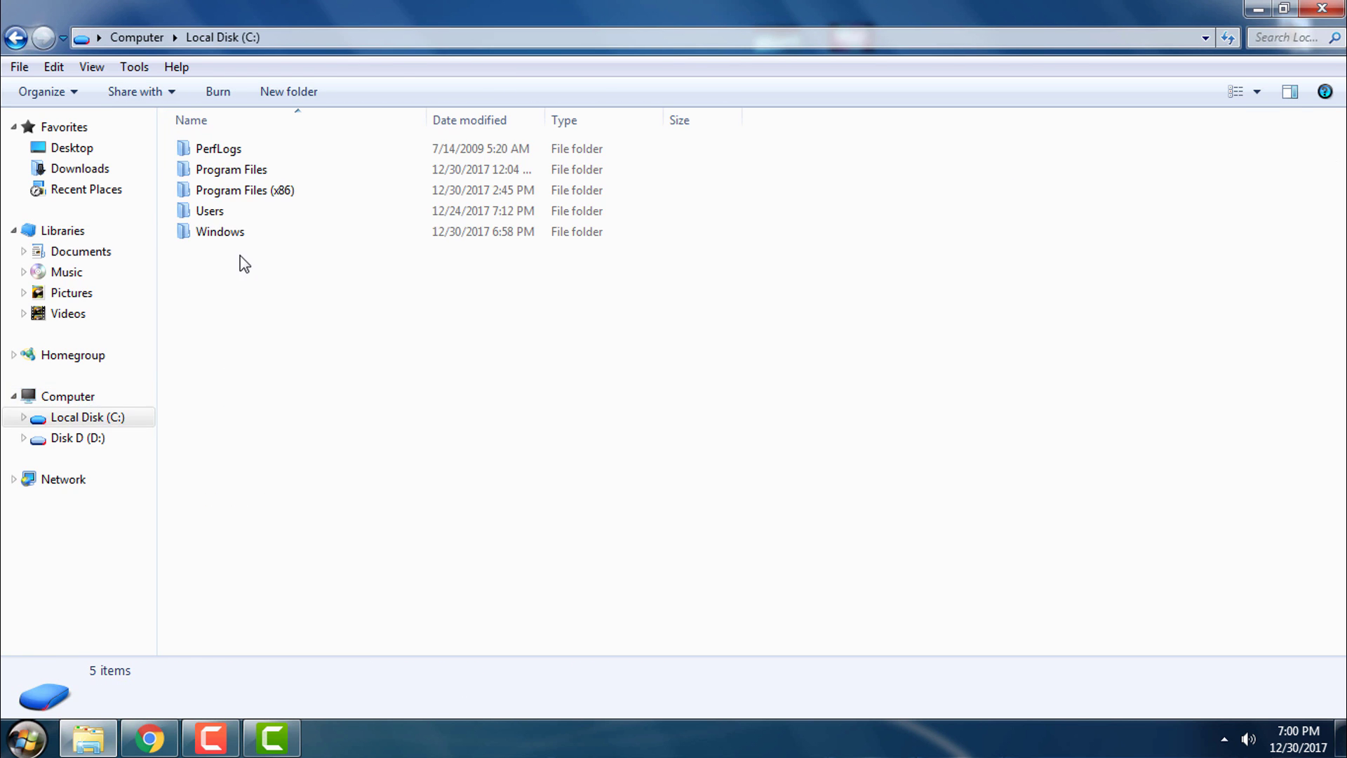
double_click(241, 237)
scroll(235, 218, "down", 10)
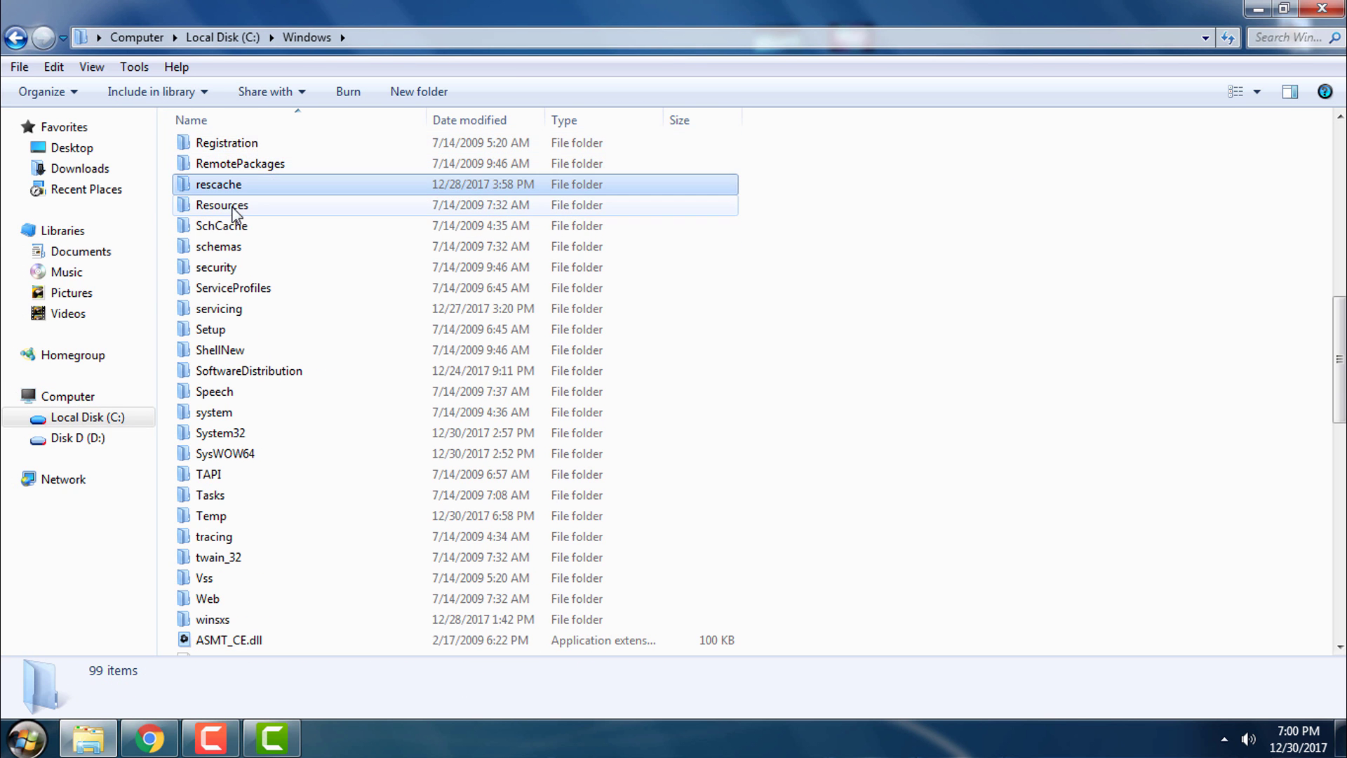
double_click(246, 201)
double_click(239, 170)
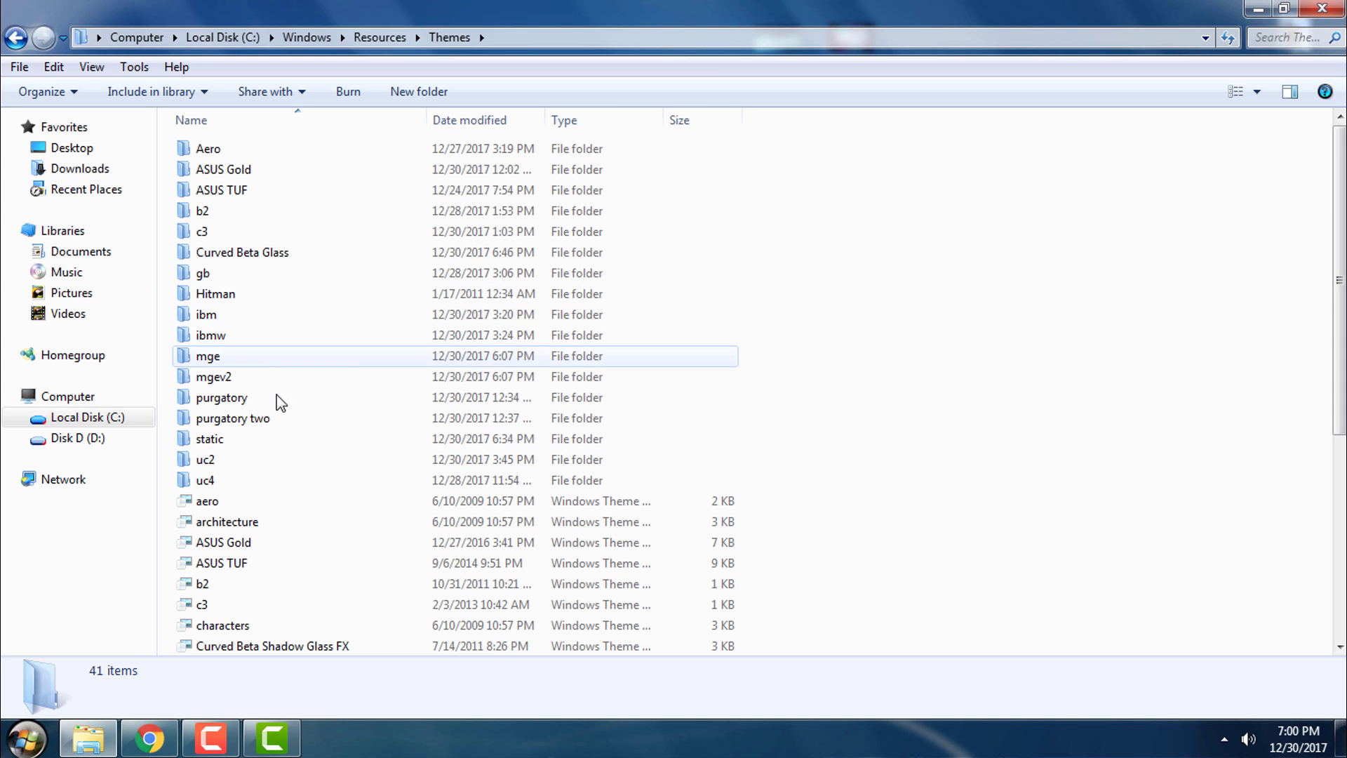
right_click(293, 251)
Step: Unlock the Curved Beta Glass folder with IObit Unlocker
left_click(366, 360)
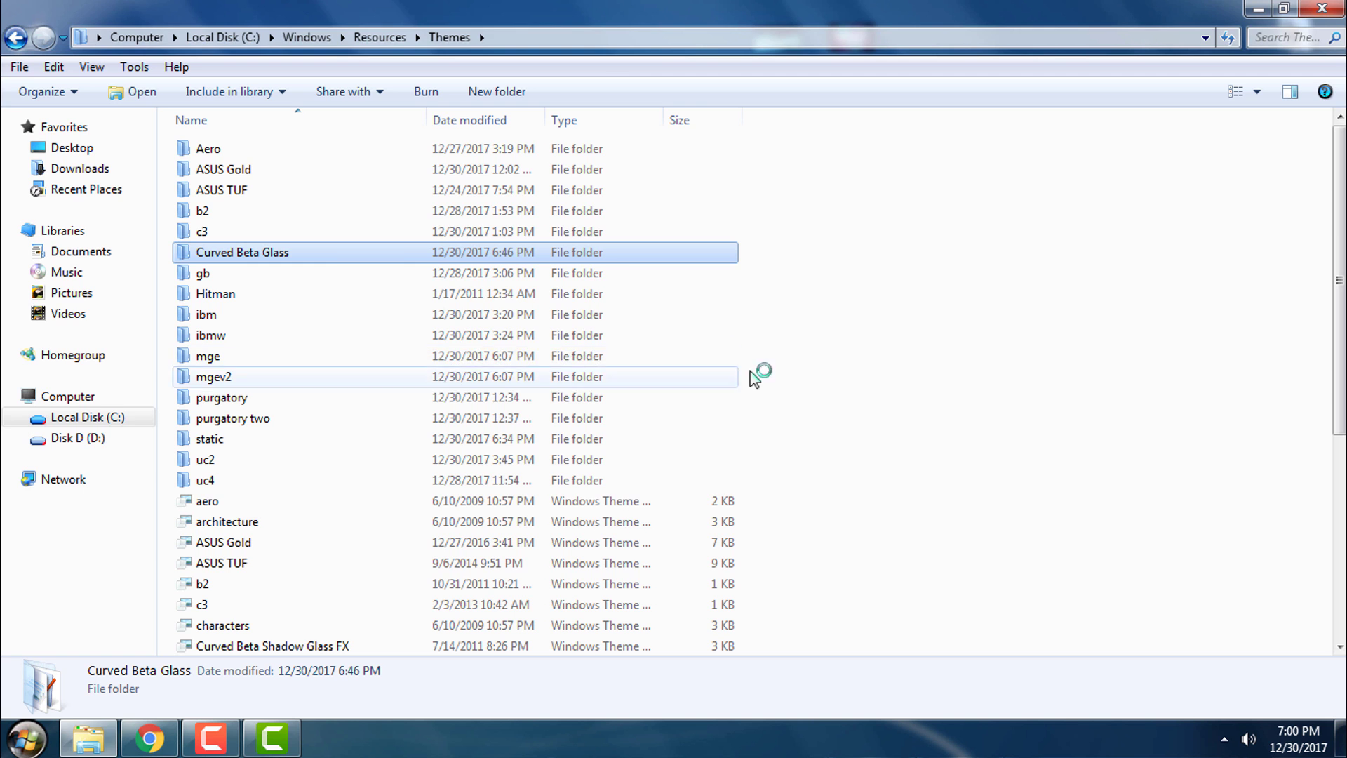
left_click(673, 373)
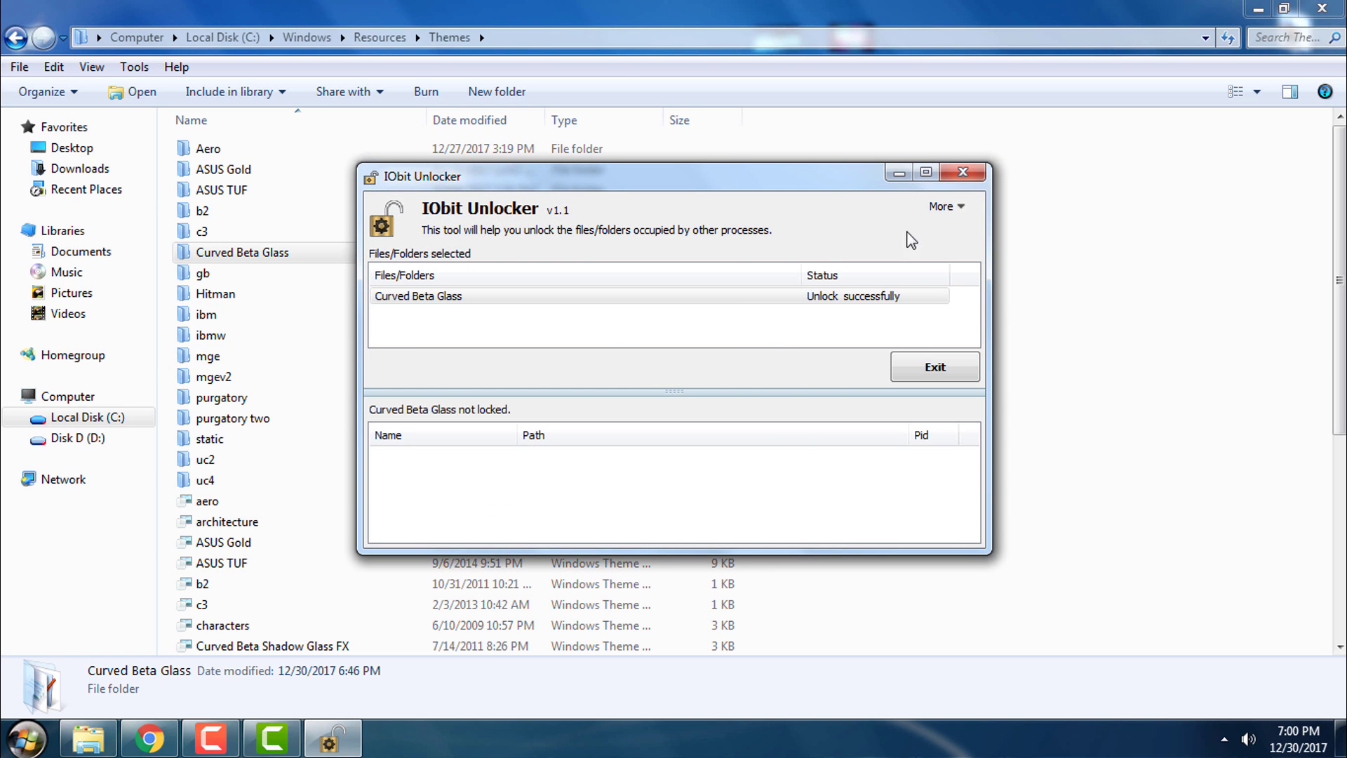
left_click(936, 367)
Step: Unlock the Curved Beta Shadow Glass FX theme file with IObit Unlocker
scroll(942, 394, "down", 5)
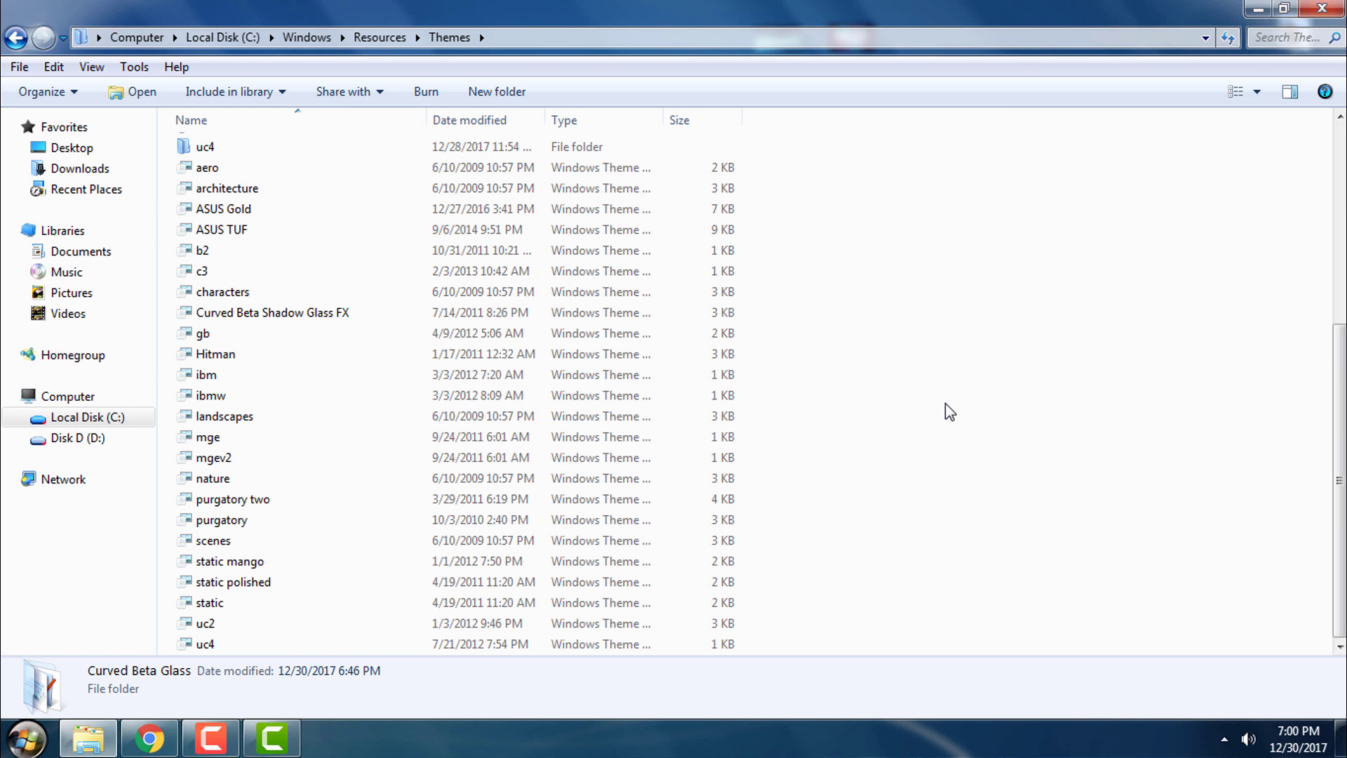
right_click(941, 323)
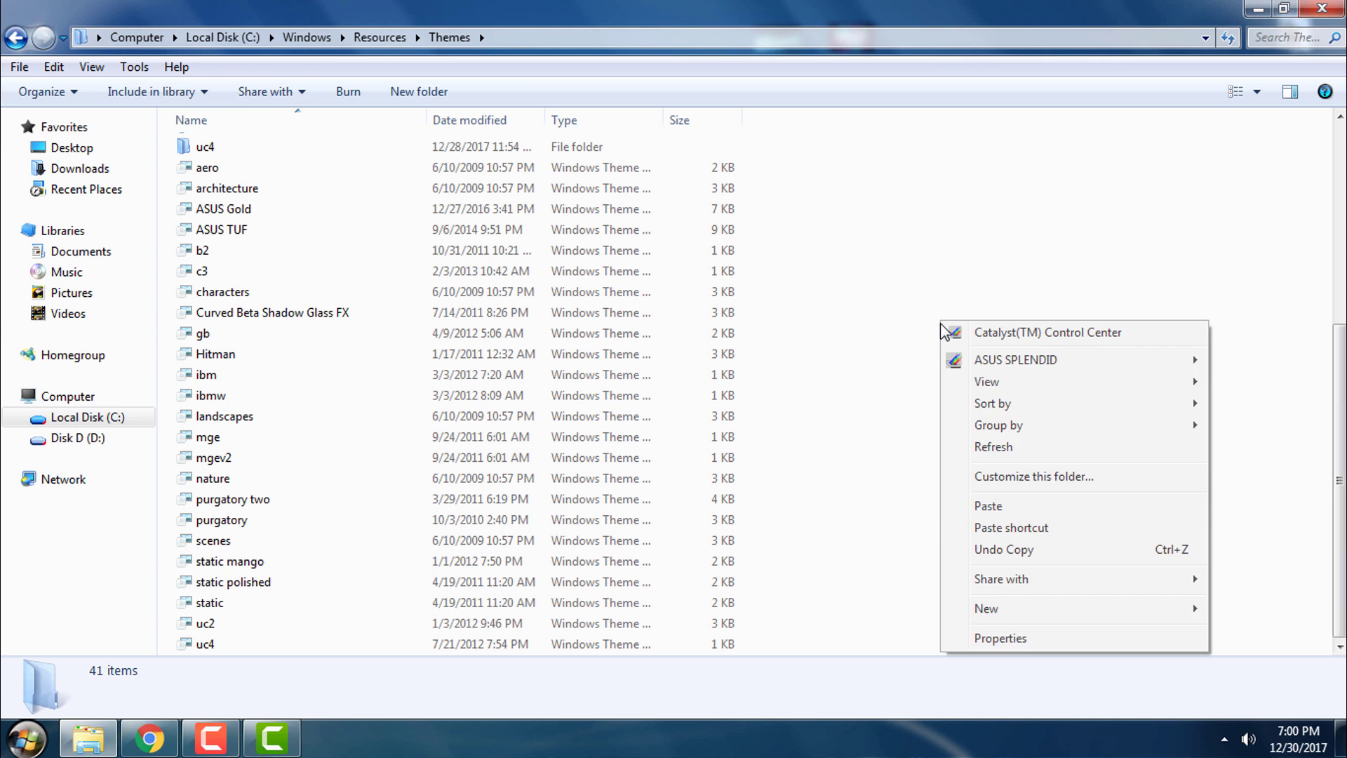
left_click(299, 456)
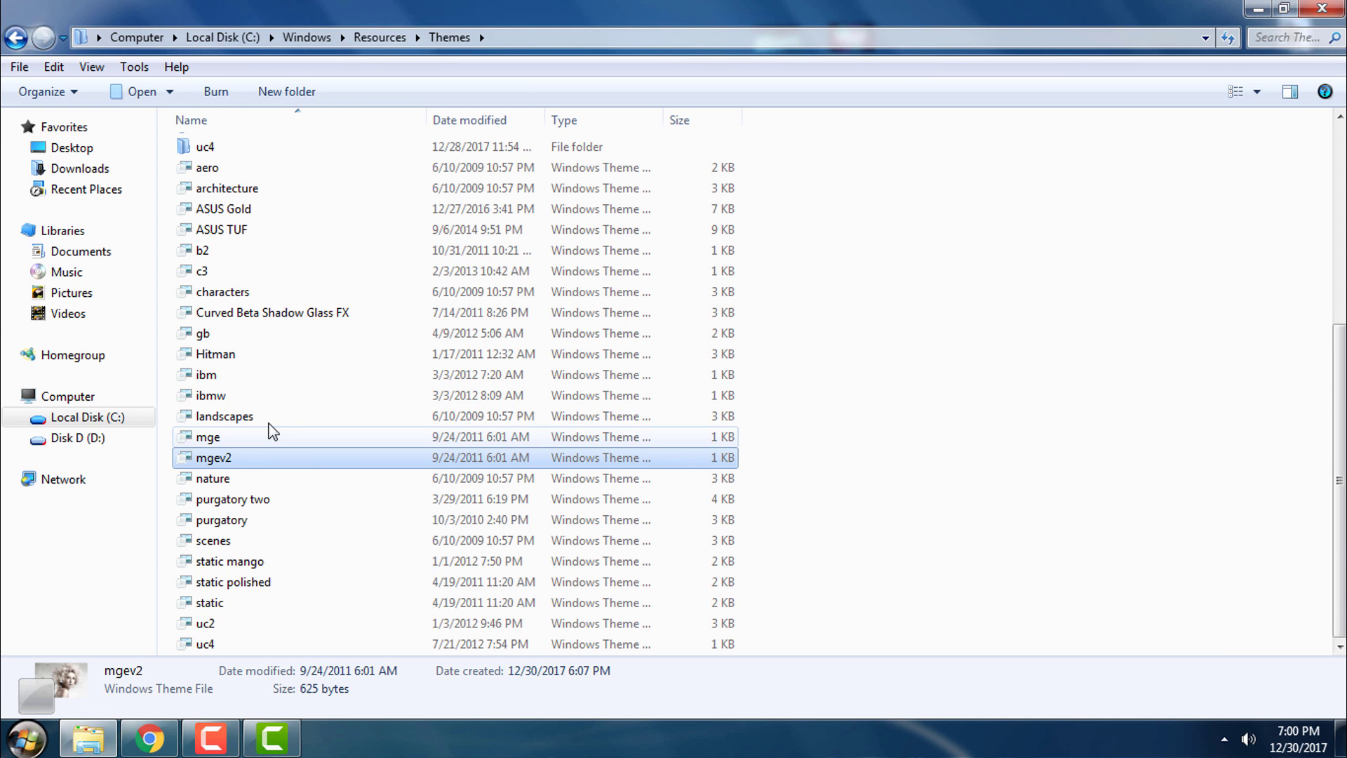
right_click(265, 311)
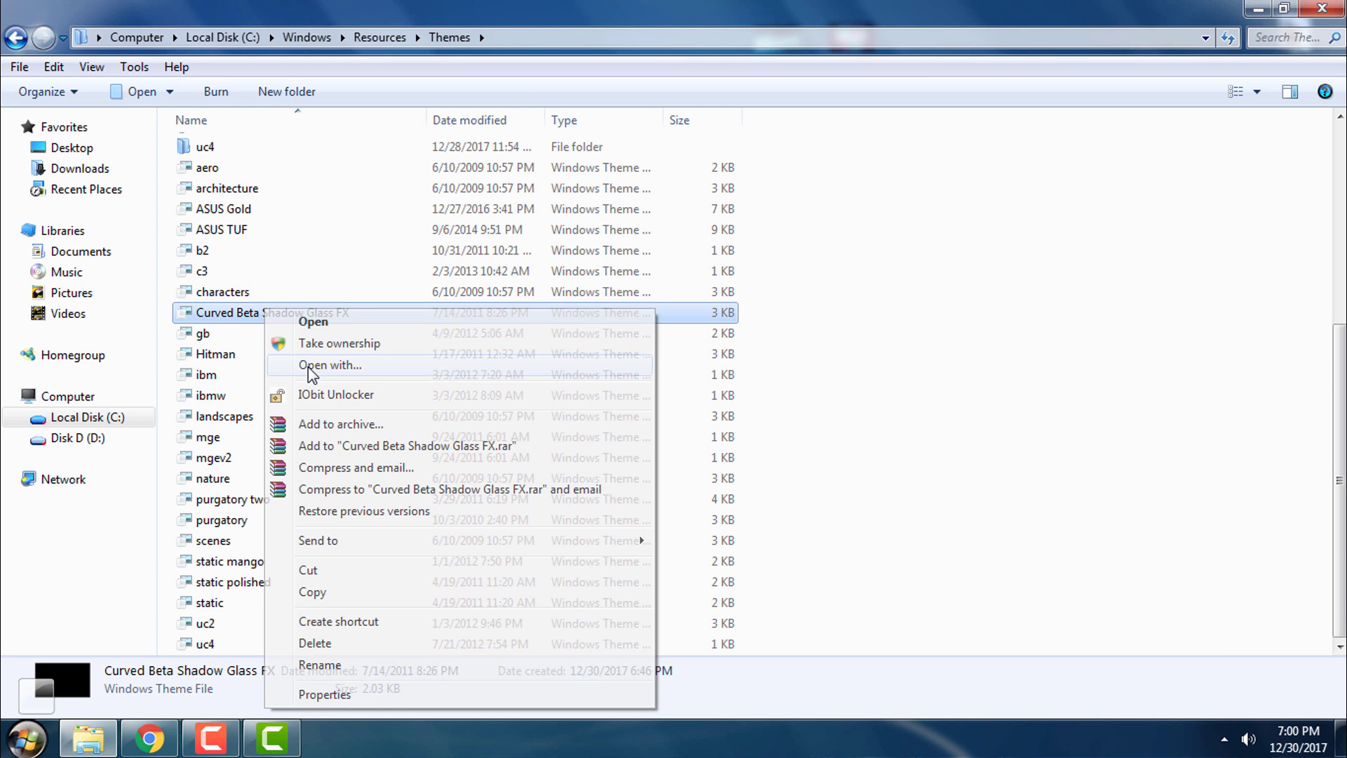
left_click(325, 396)
left_click(678, 376)
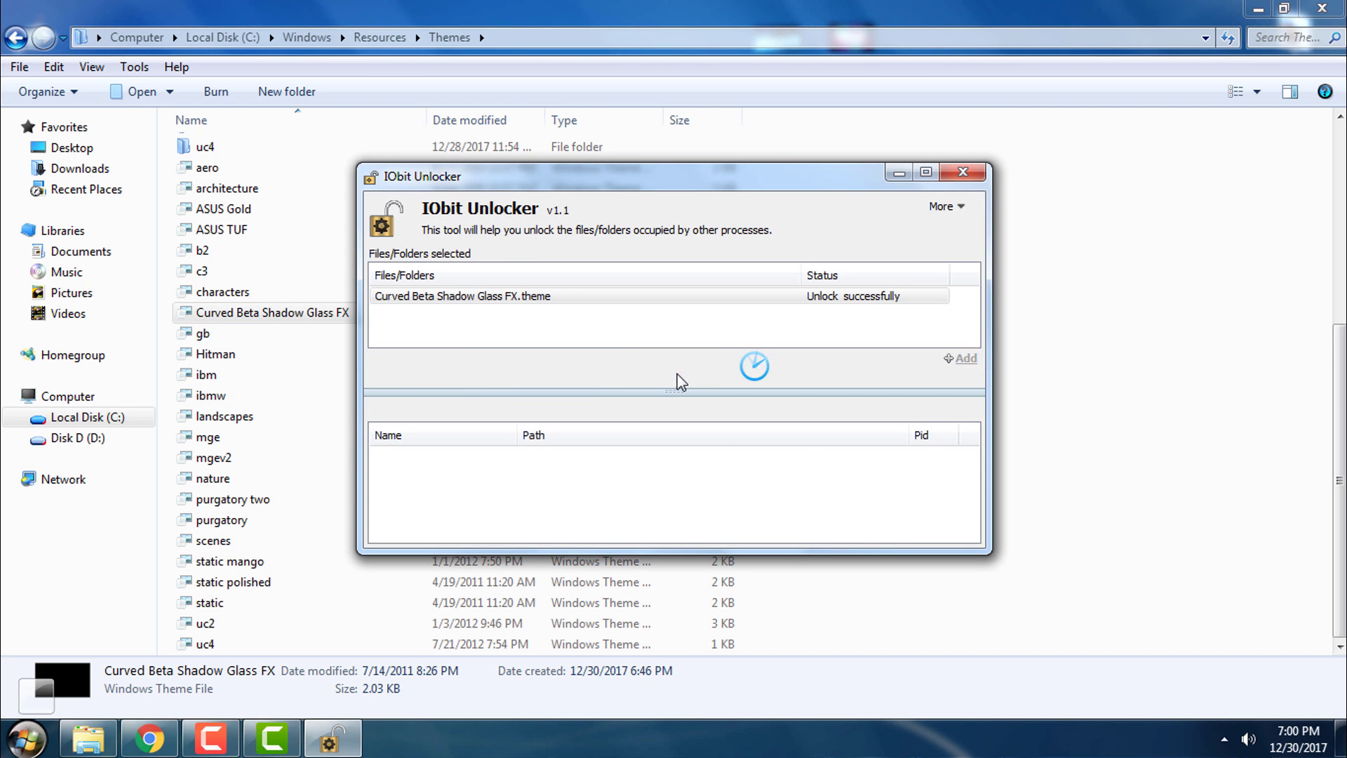
left_click(967, 174)
Step: Paste the copied theme items into Themes, merging the folder and replacing existing files
right_click(977, 232)
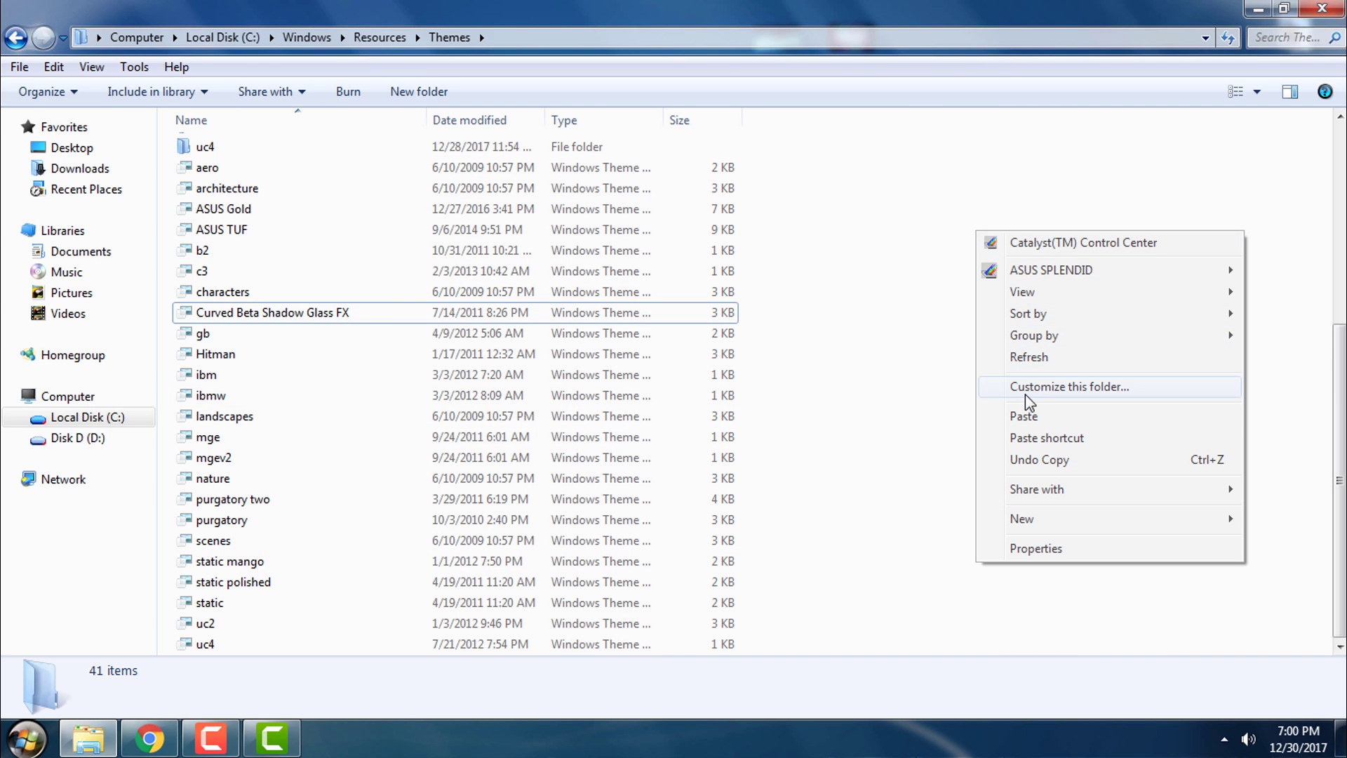
left_click(1020, 419)
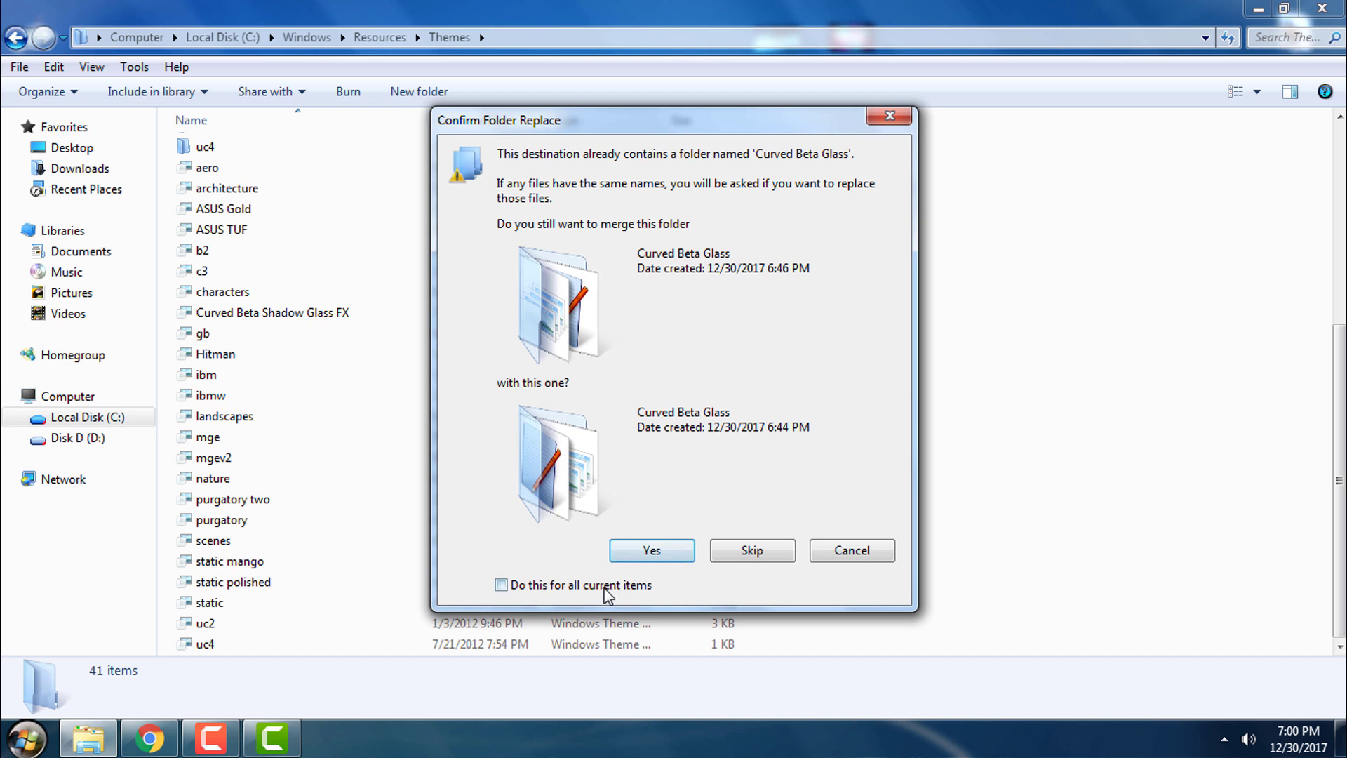
left_click(651, 552)
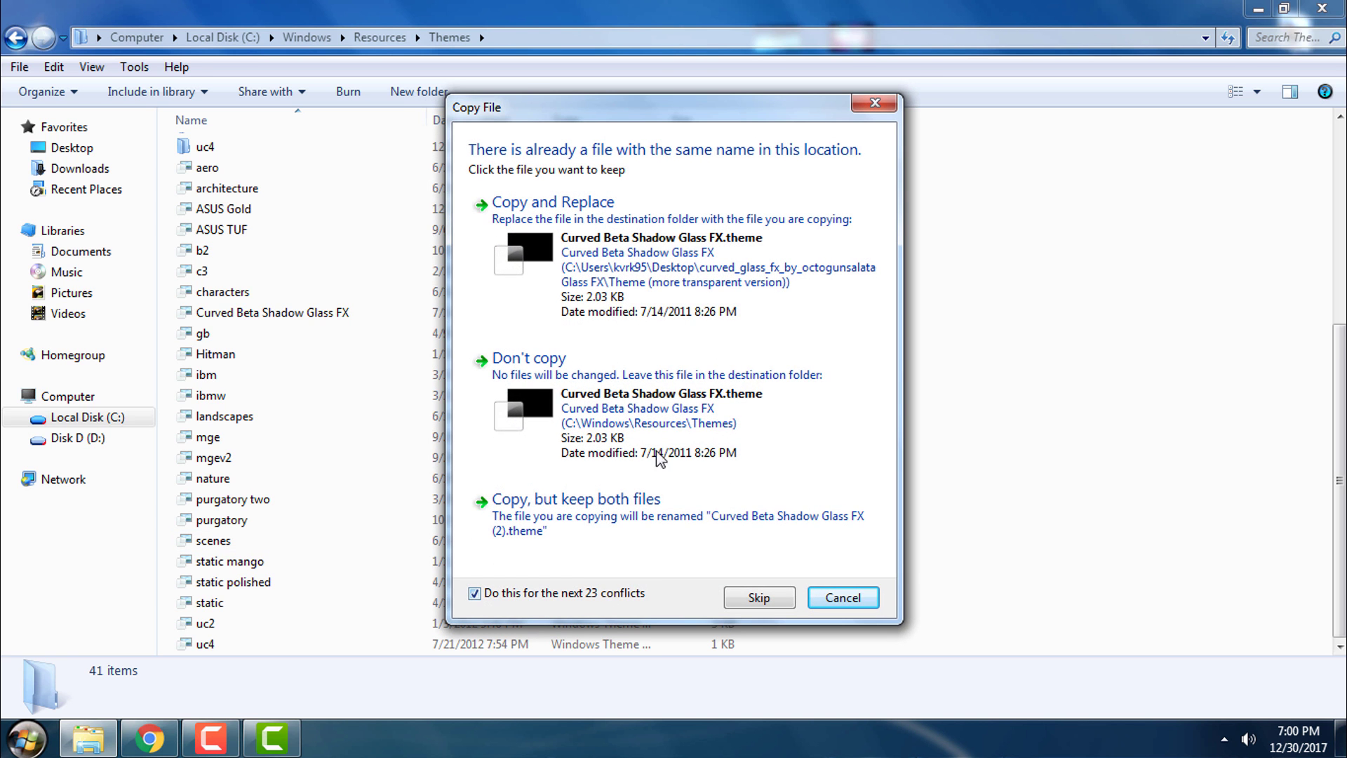
left_click(697, 313)
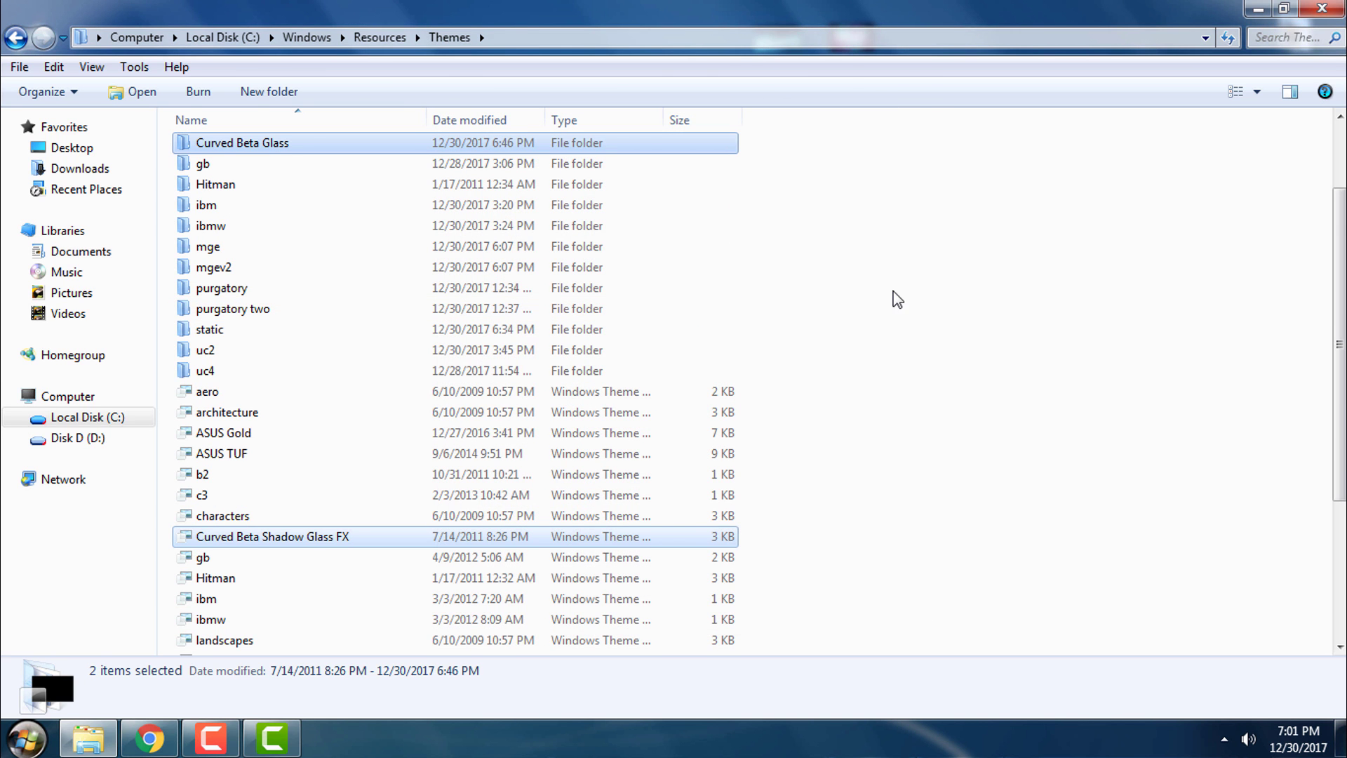
left_click(899, 300)
Step: Close Themes, apply Curved Beta Shadow Glass FX in Personalization, then close it
left_click(1322, 7)
right_click(451, 283)
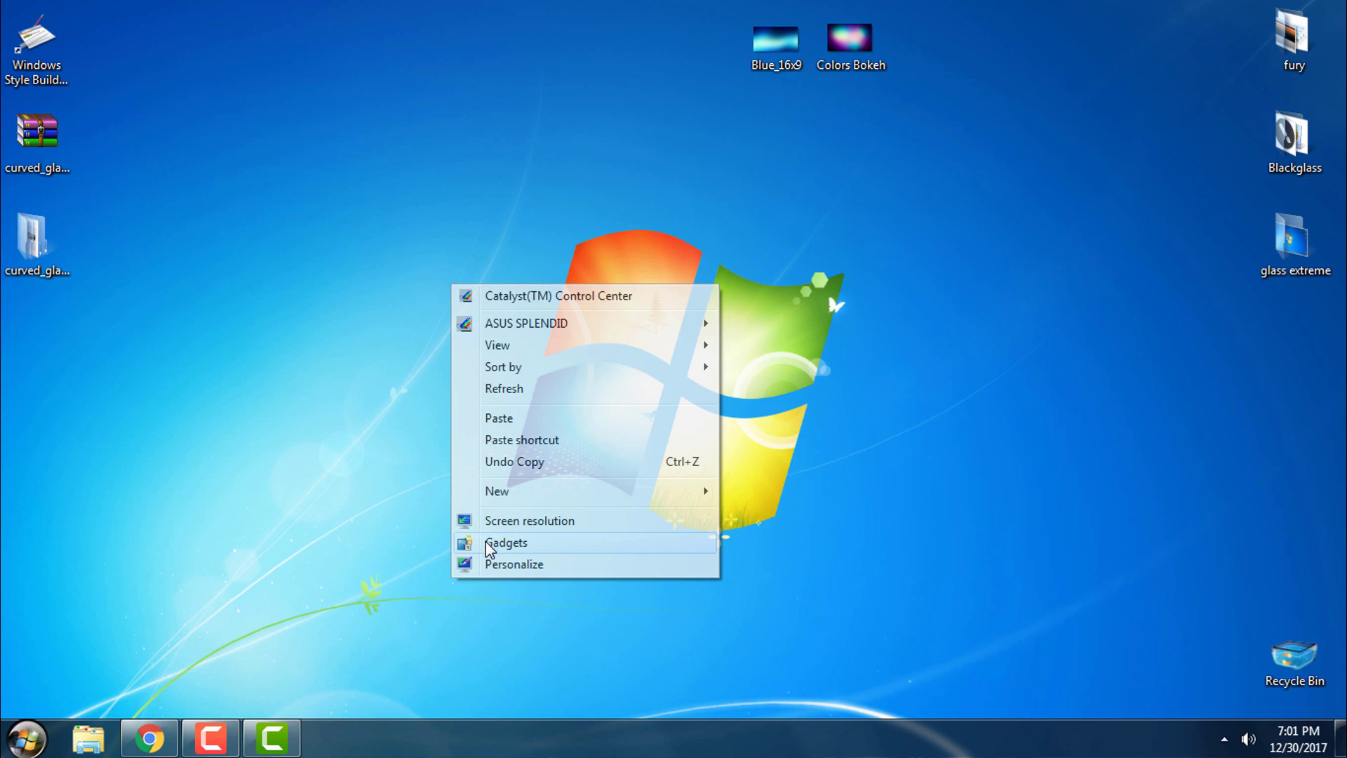
left_click(486, 565)
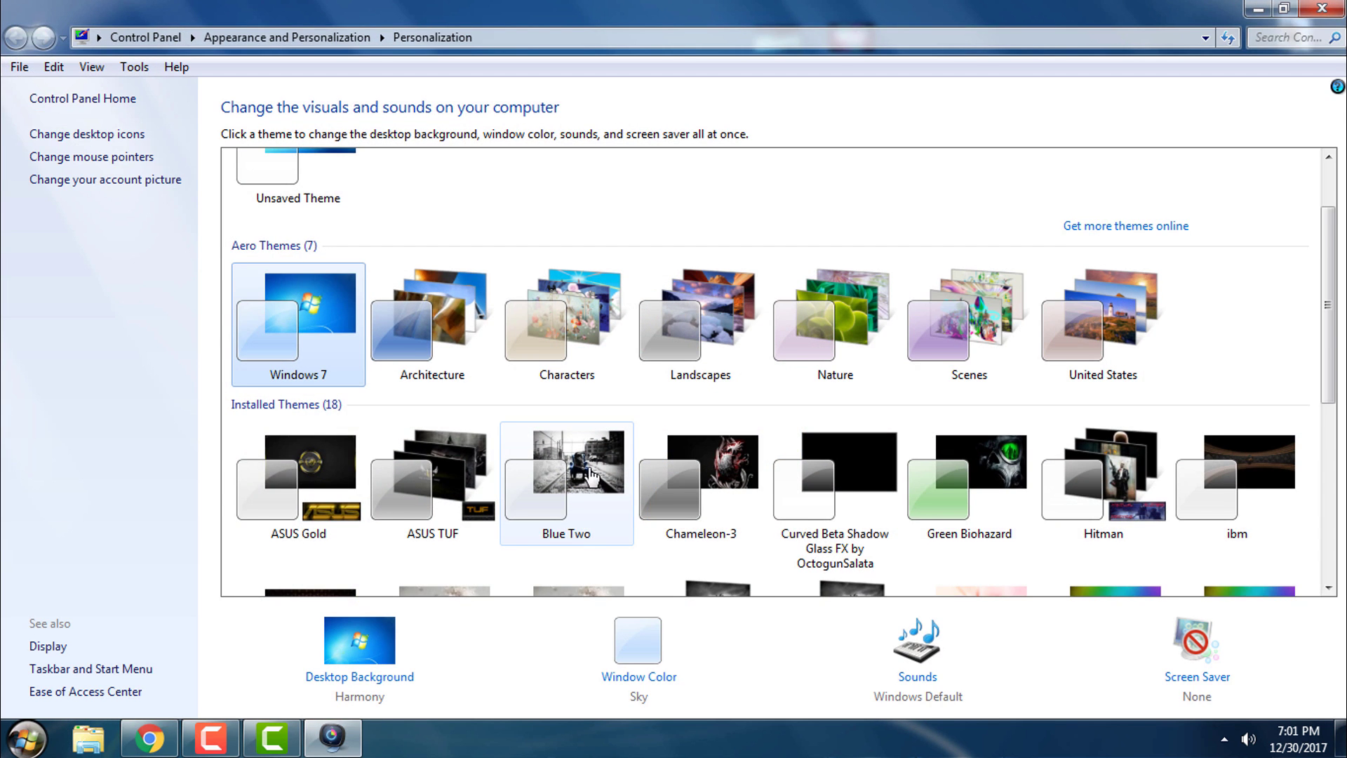
scroll(607, 482, "down", 2)
left_click(855, 438)
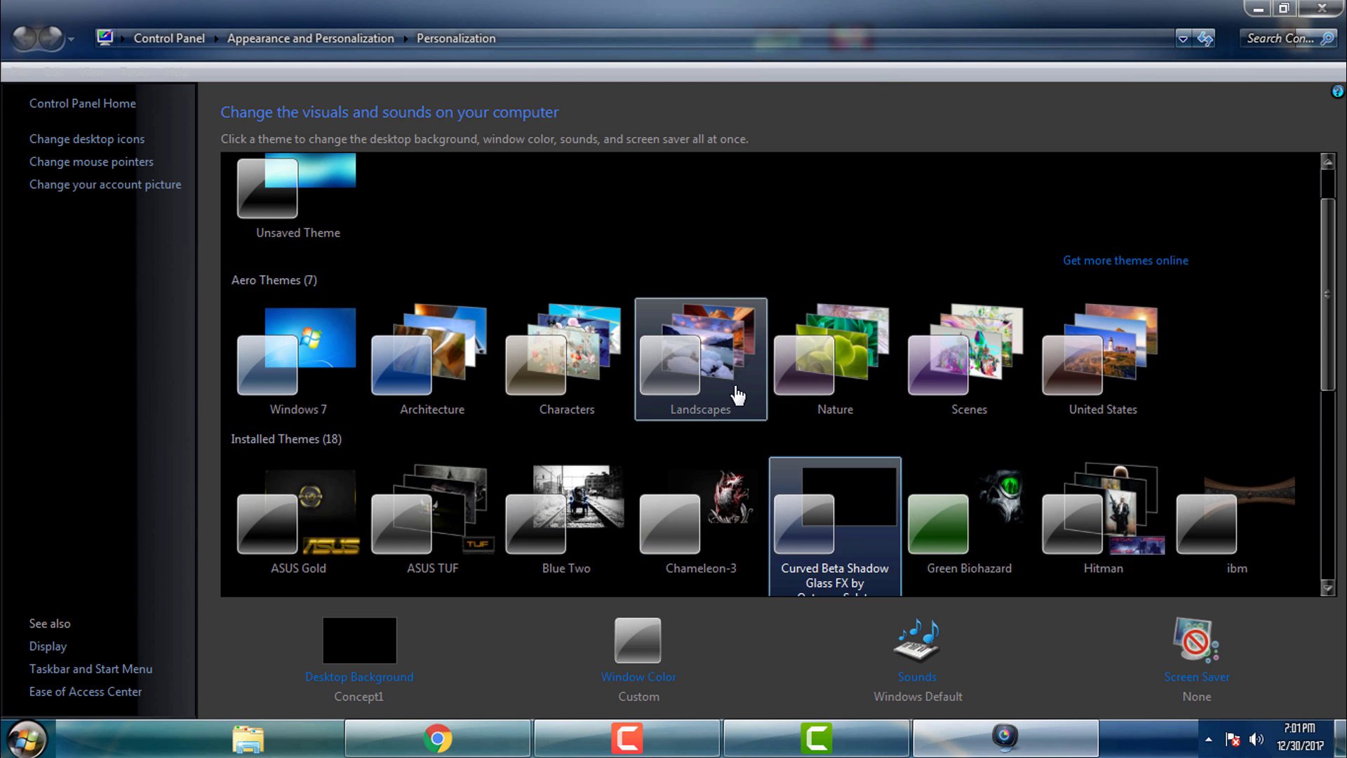
left_click(1322, 15)
right_click(474, 209)
Step: Refresh the desktop, check the dark theme in an Explorer Computer window, and close Photo Viewer
left_click(514, 310)
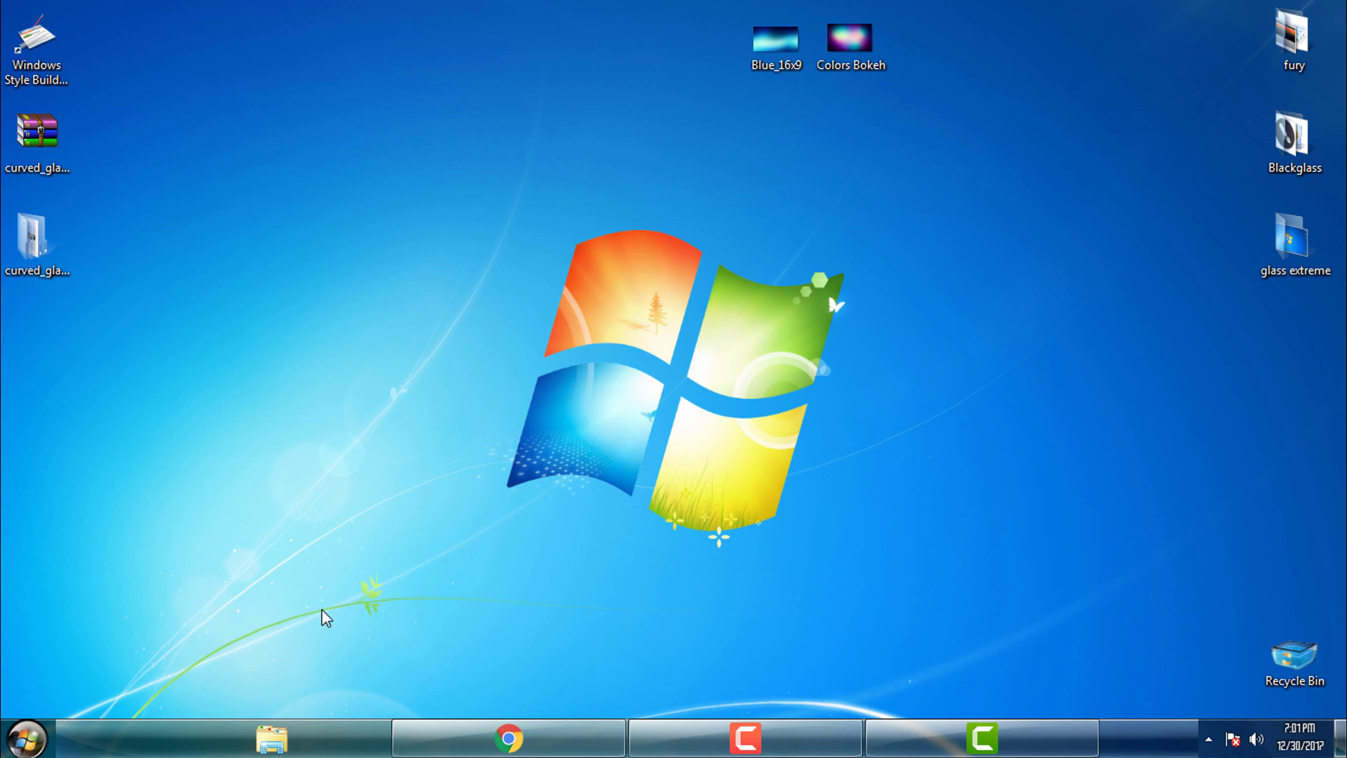
left_click(272, 737)
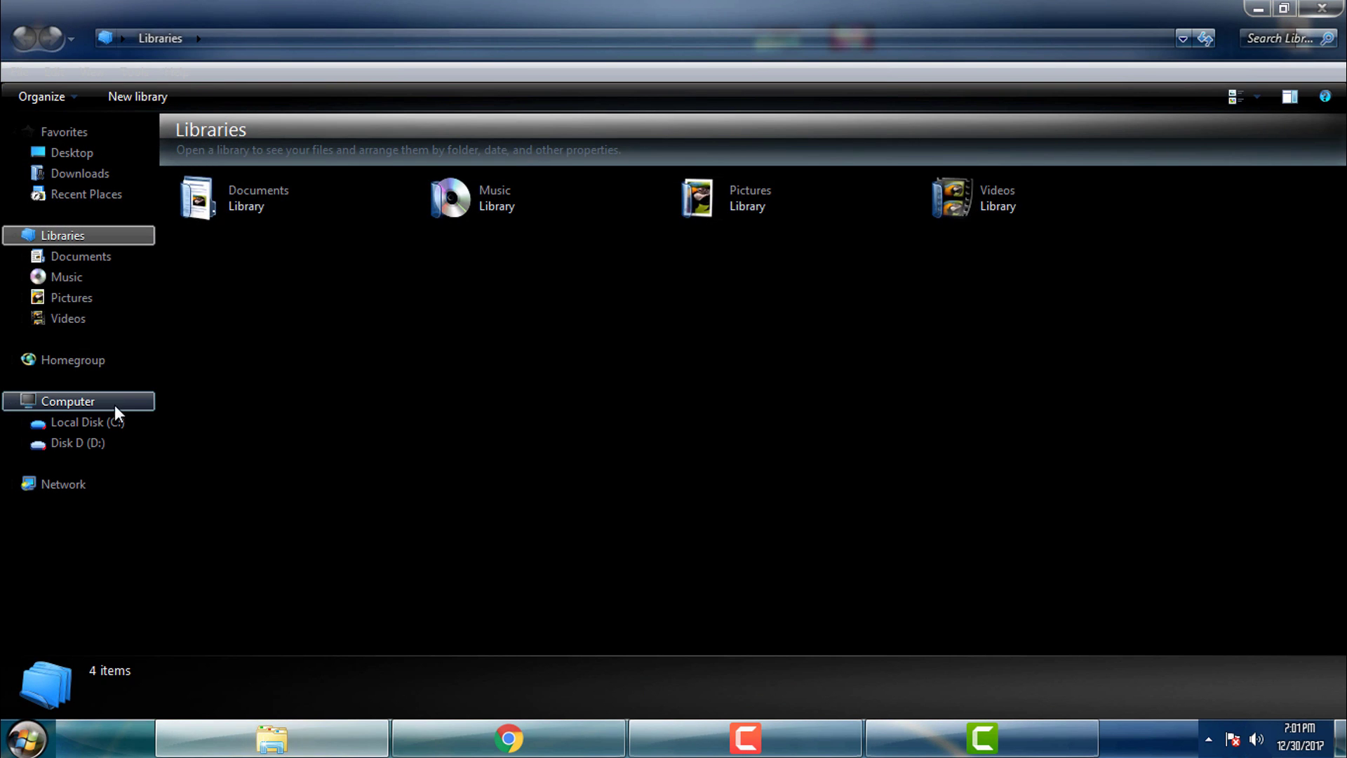
left_click(115, 403)
left_click_drag(452, 8, 546, 142)
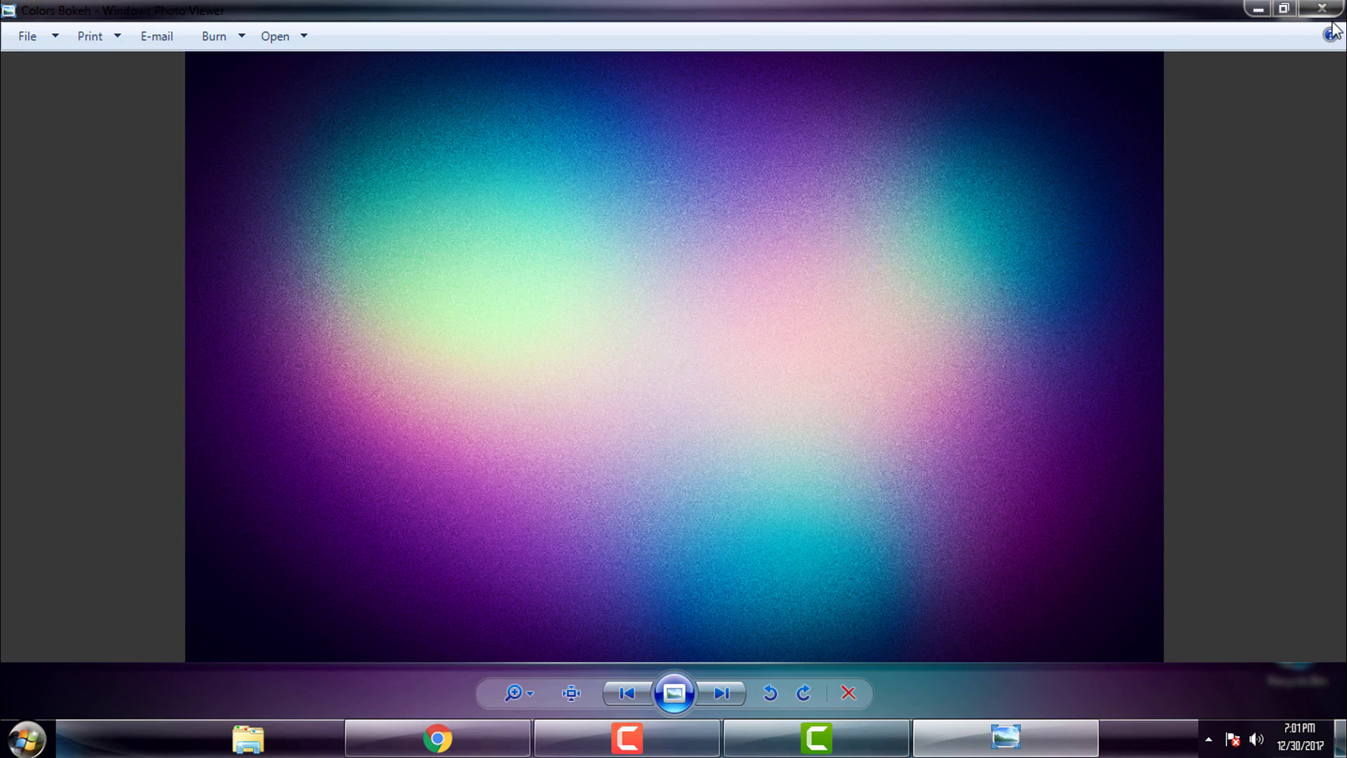
left_click(1322, 9)
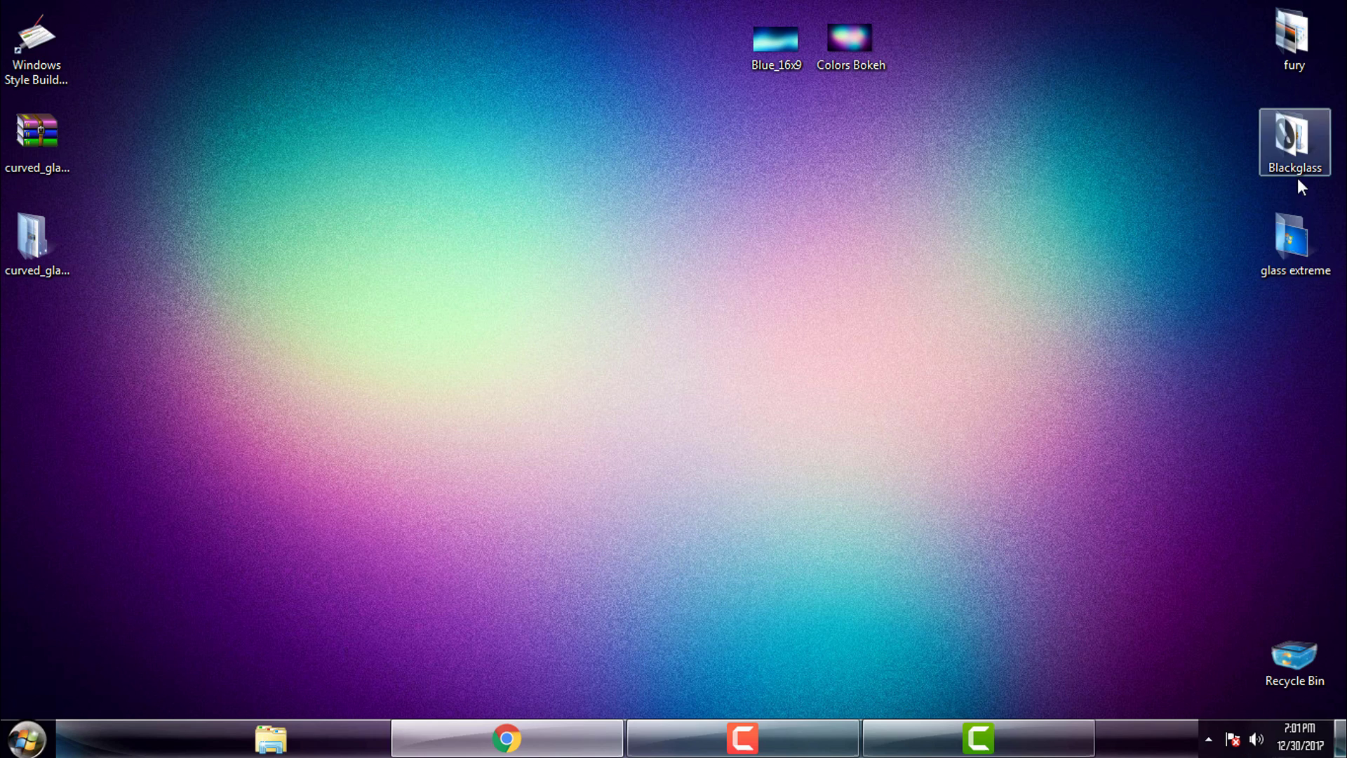
Step: Open the Blackglass folder, select the Blackglass application, and close the folder
double_click(1296, 140)
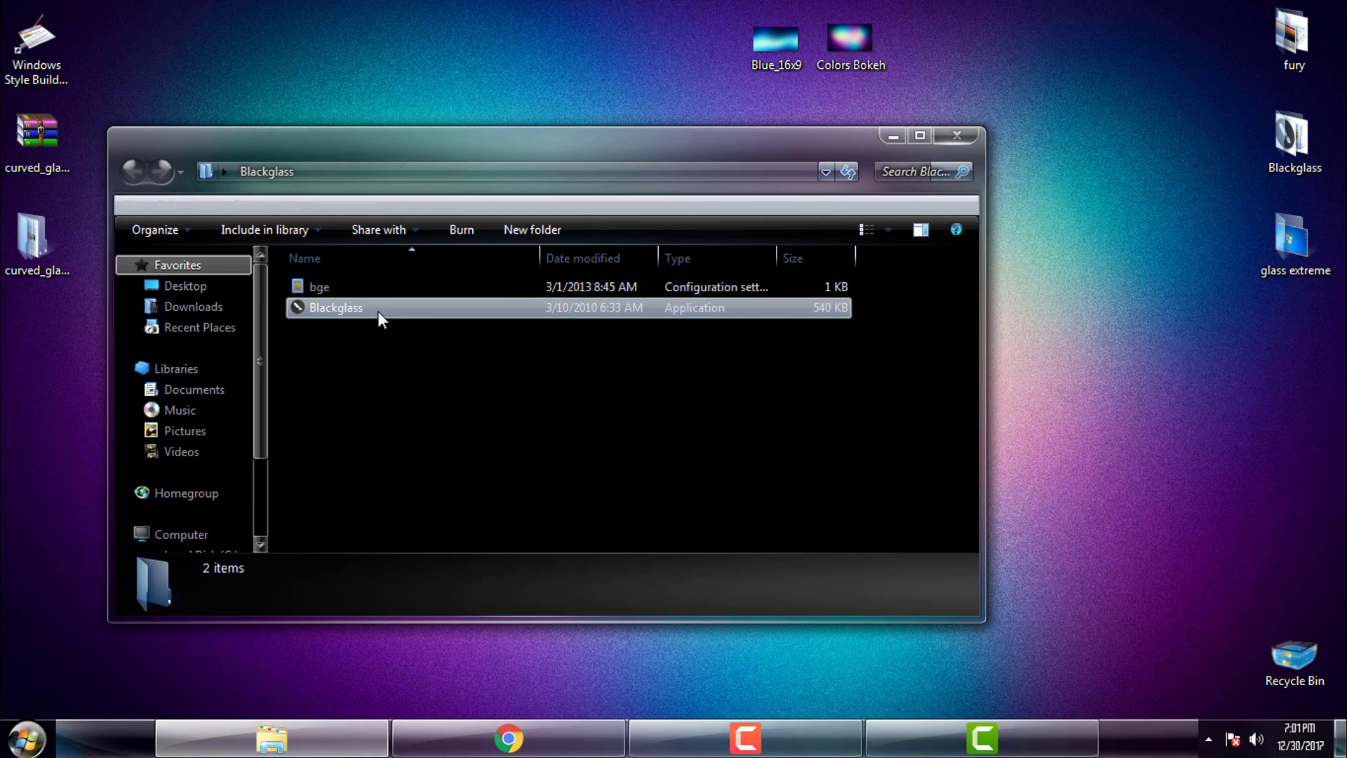
left_click(378, 310)
left_click(958, 138)
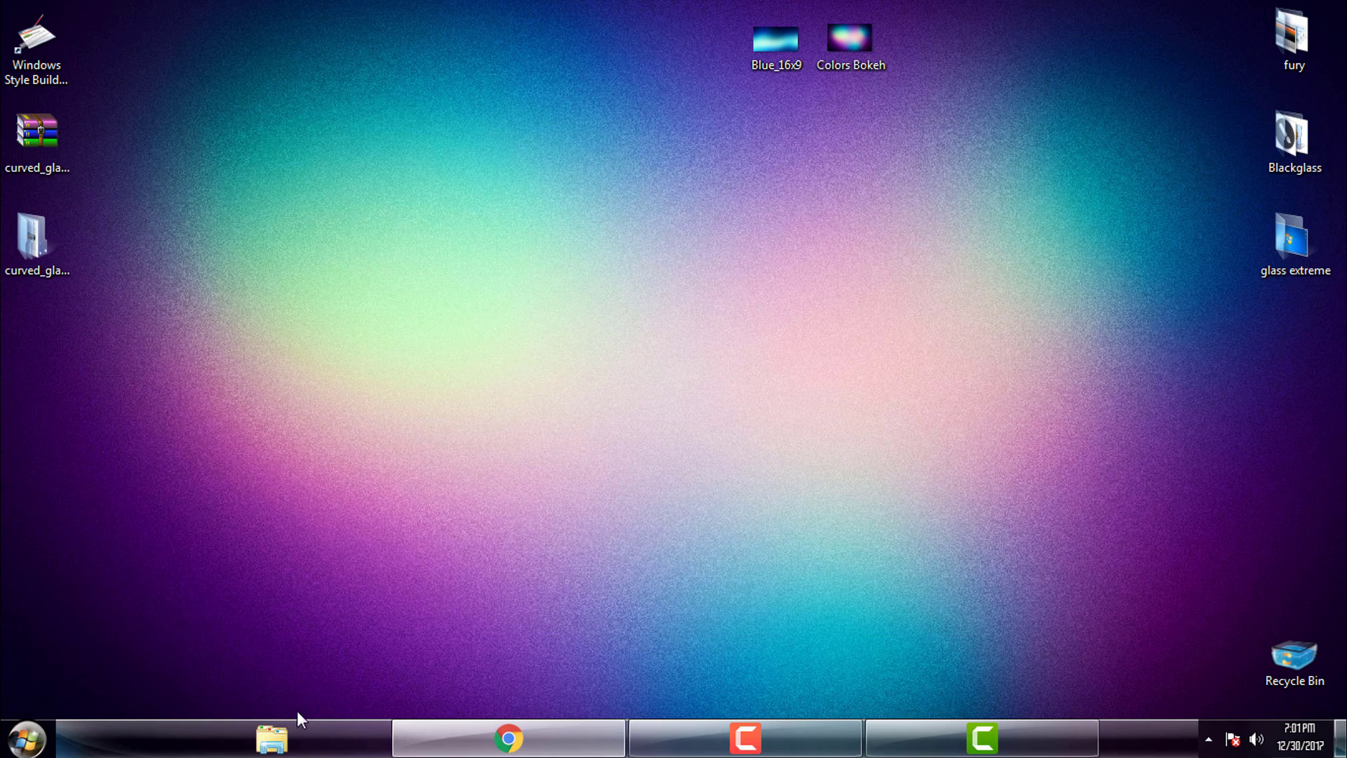